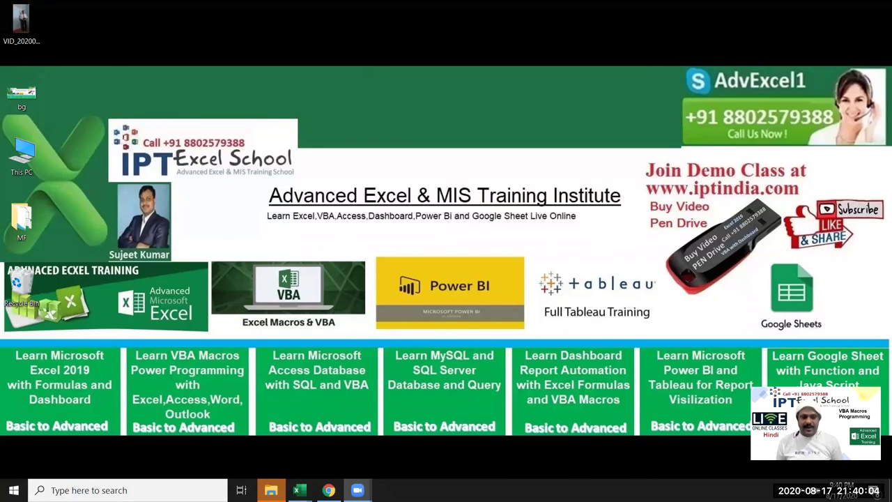
- Show the previews of the open Excel windows from the taskbar
click(300, 490)
mouse_move(425, 439)
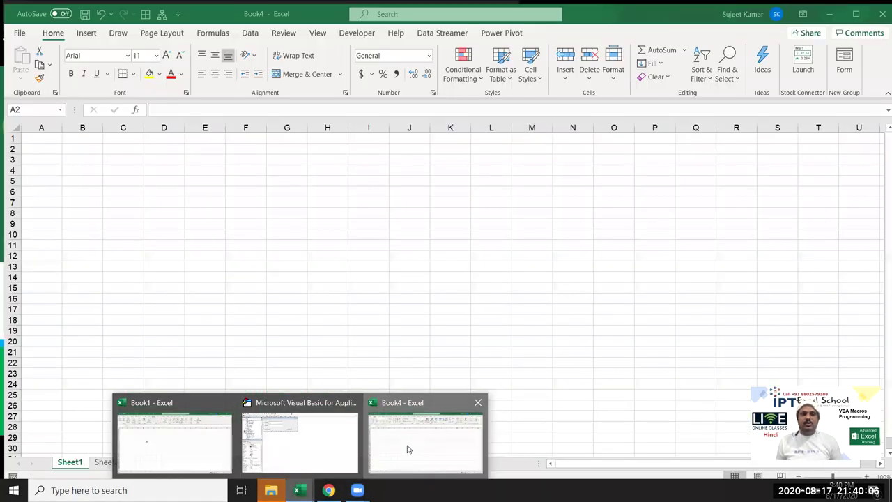
- Switch to Book4 and enter the headers Name, City and Amt in A1:C1
click(408, 450)
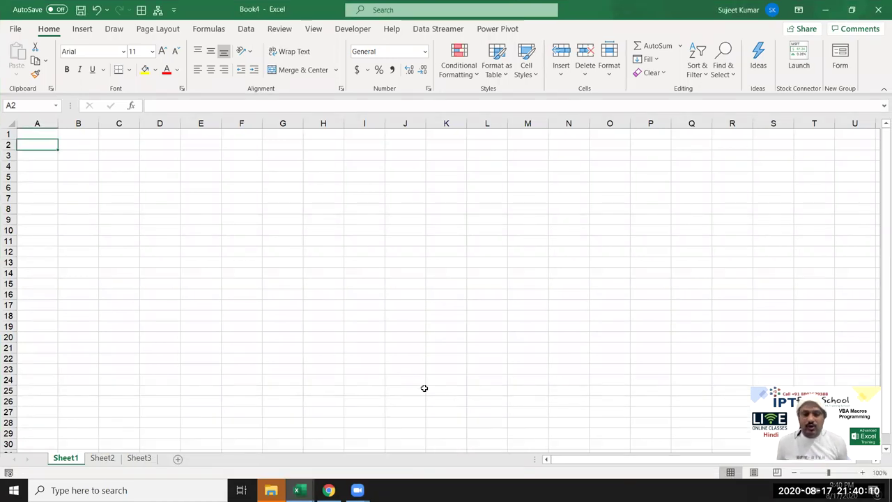
click(49, 135)
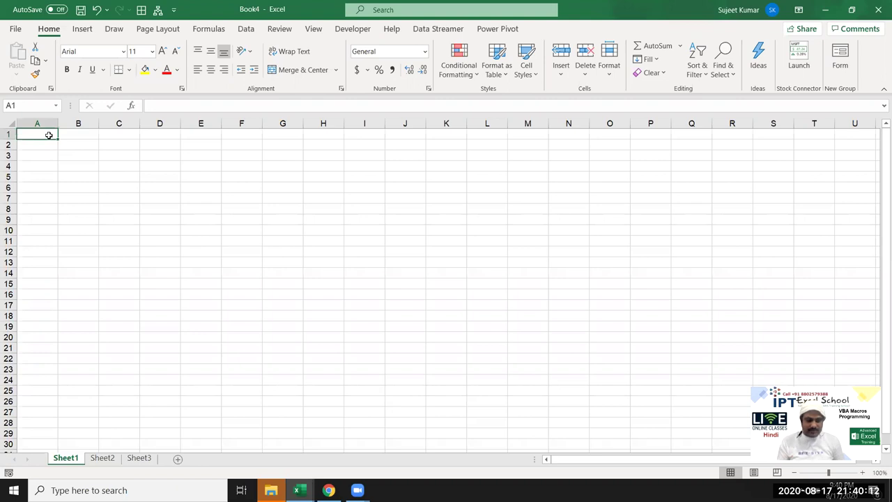
text(Name)
key(Return)
key(Up)
key(Right)
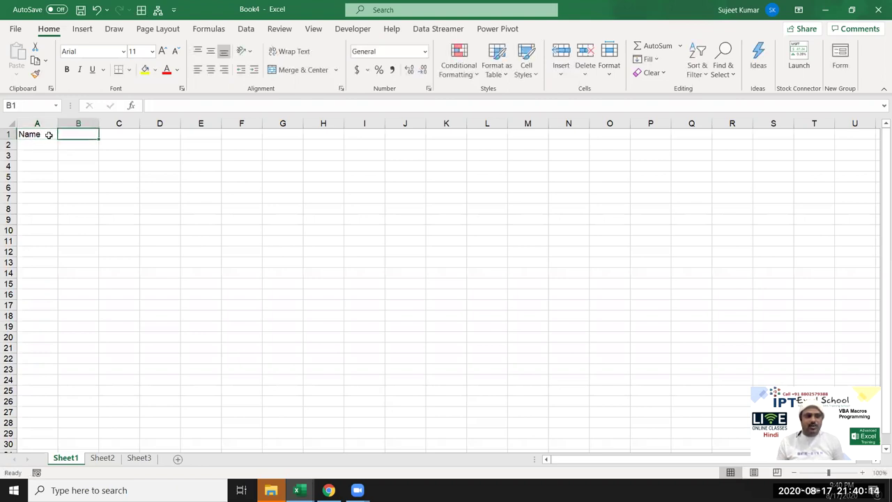
text(Pu)
key(BackSpace)
key(BackSpace)
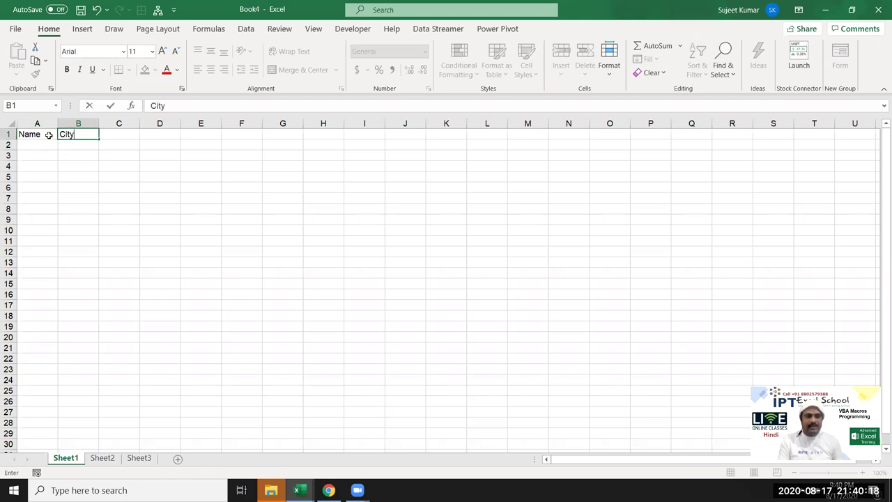
key(Tab)
text(Amt)
key(Return)
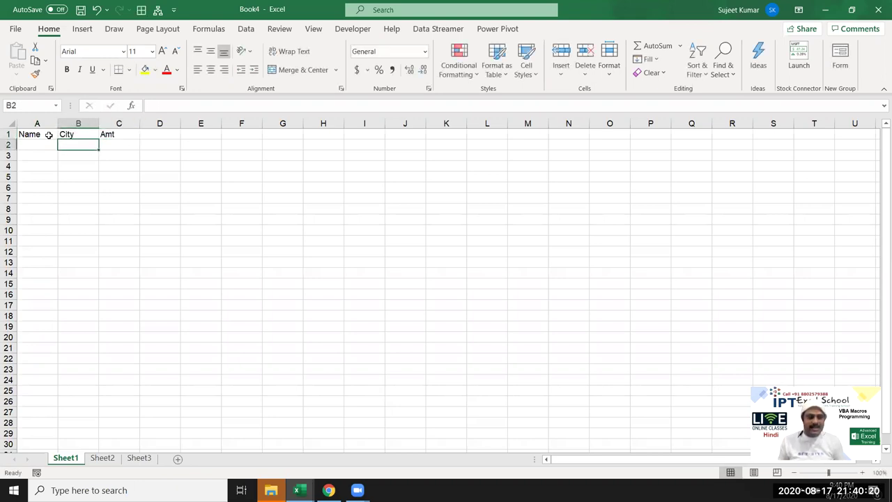
- Enter Pune in B2 and fill Delhi and Noida down to B4
text(Pu)
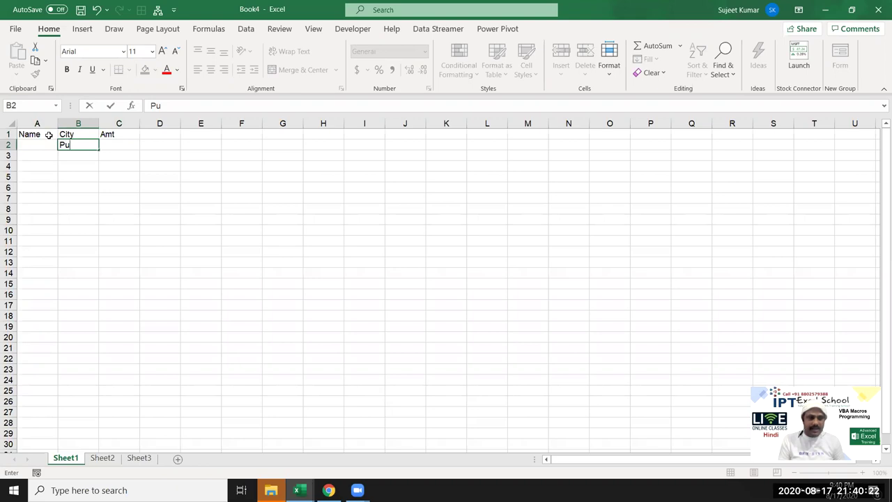
click(92, 168)
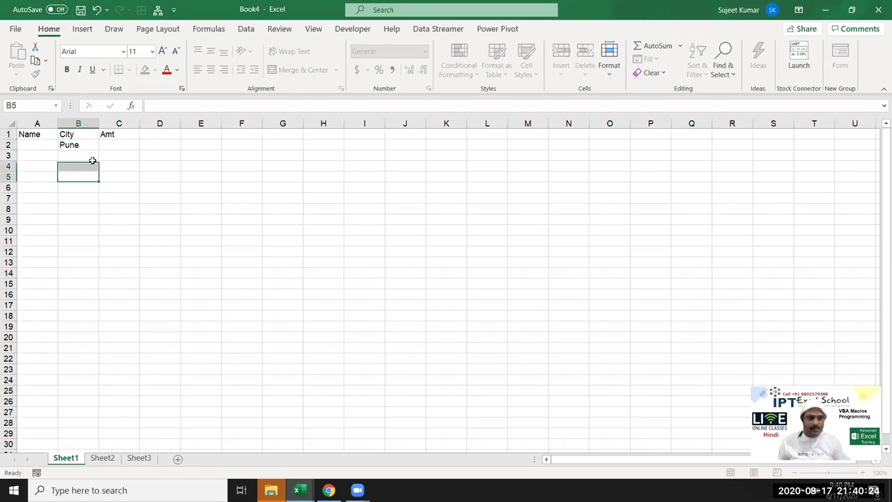
click(85, 143)
drag(100, 148, 100, 171)
- Label A5 Total and put =SUM(C2:C4) in C5
click(29, 175)
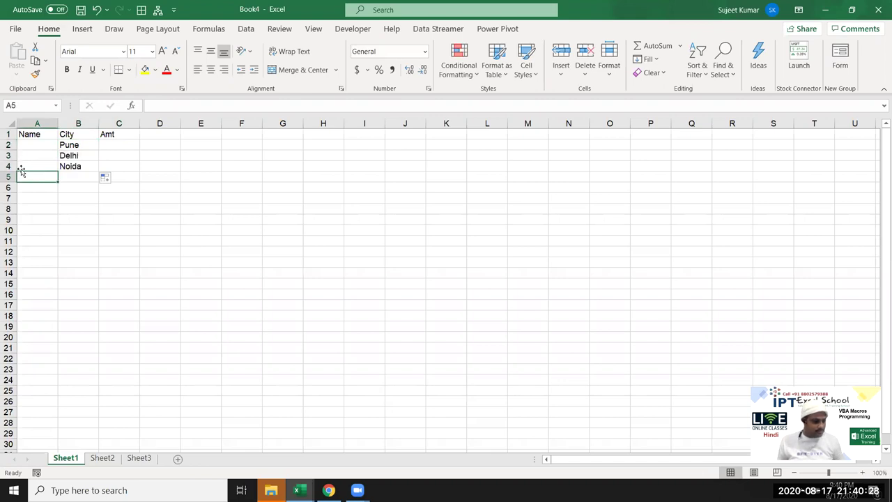
text(Total)
key(Tab)
key(Tab)
text(=su)
key(Tab)
key(Up)
key(shift+Up)
key(shift+Up)
key(Return)
drag(28, 134, 120, 177)
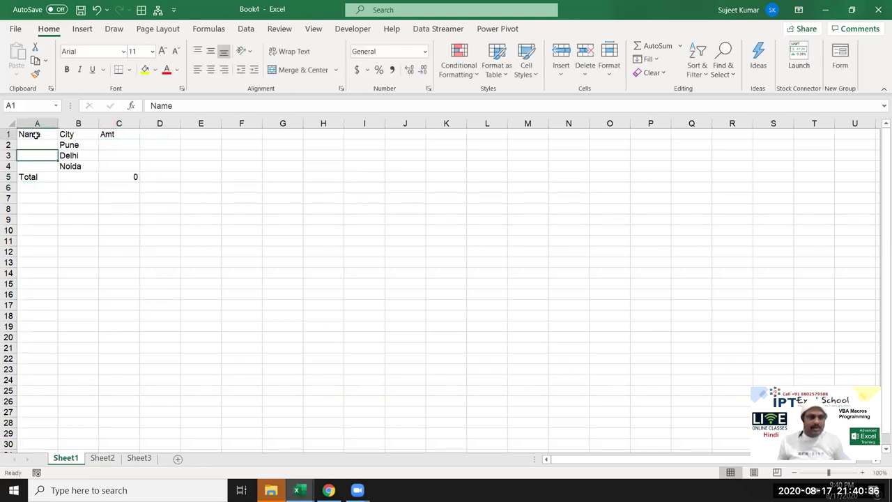
- Apply All Borders to A1:C5 and merge A2:A4 under the Name header
click(129, 70)
click(149, 186)
drag(38, 149, 38, 166)
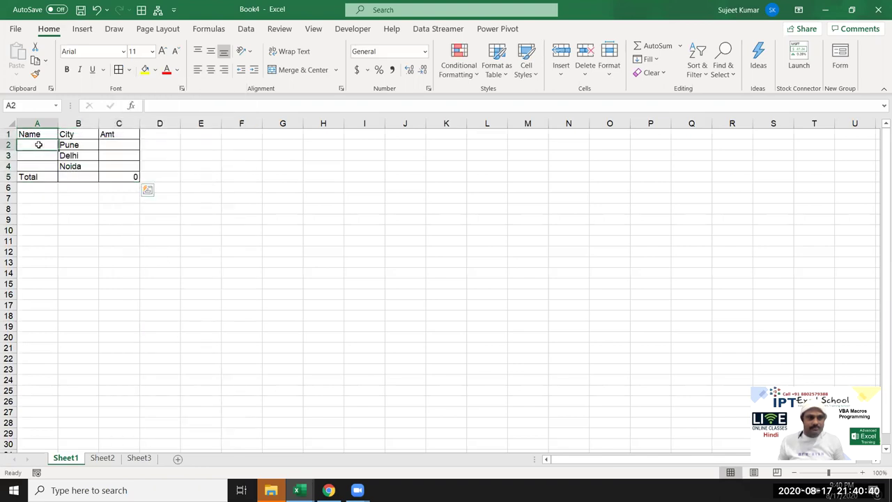
click(282, 70)
- Paste copies of the A1:C5 table at A7 and A13, then undo both
click(101, 185)
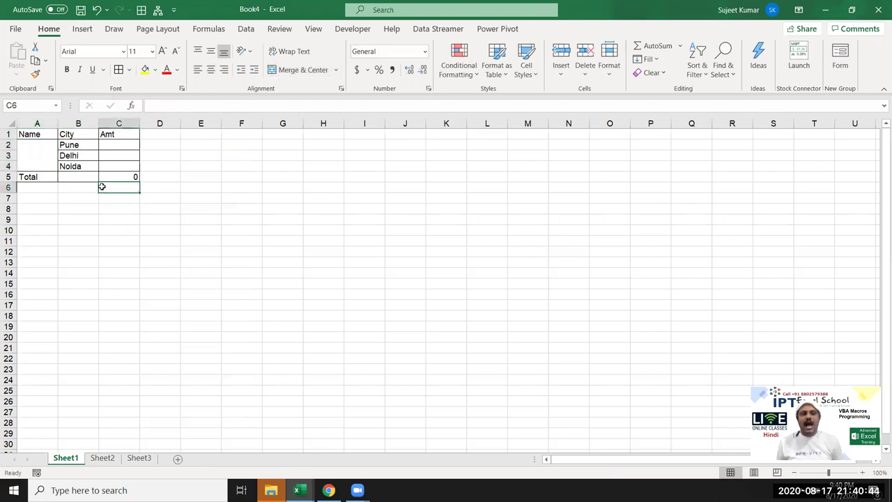
drag(32, 134, 115, 177)
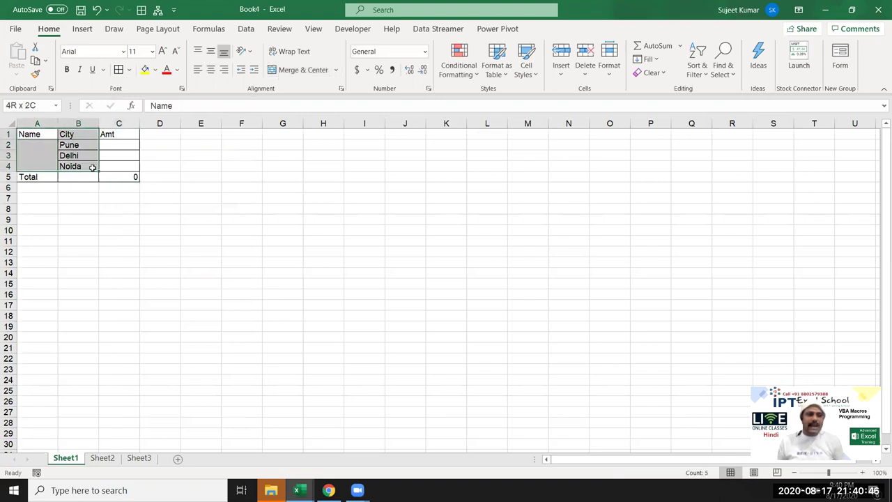
key(ctrl+c)
click(49, 199)
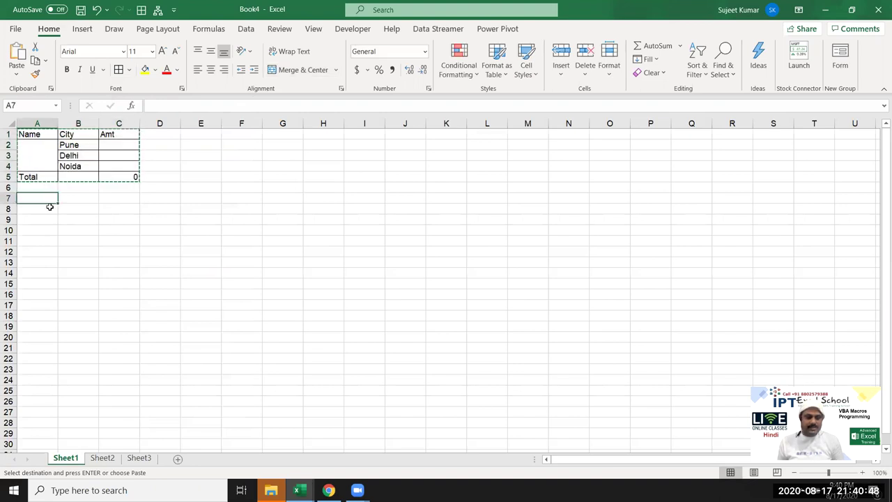
key(ctrl+v)
click(41, 260)
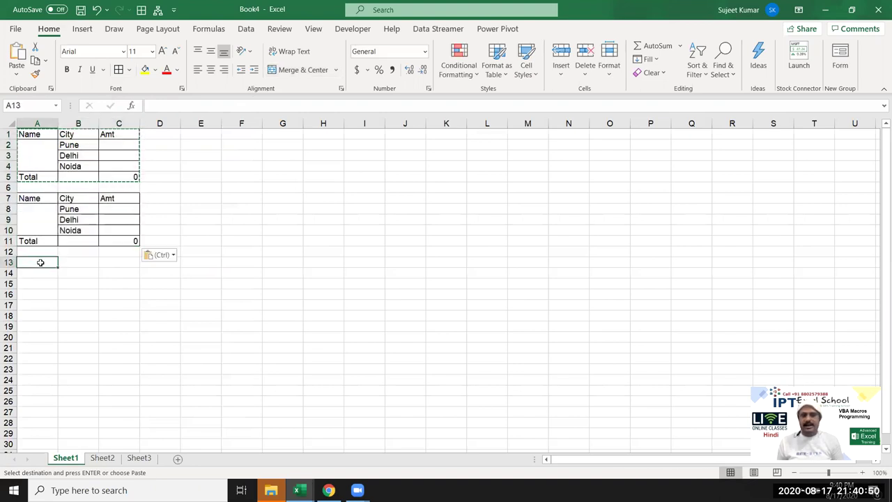
key(ctrl+v)
key(ctrl+z)
key(ctrl+z)
key(Escape)
- Show the Developer tab and open the Visual Basic editor
click(355, 31)
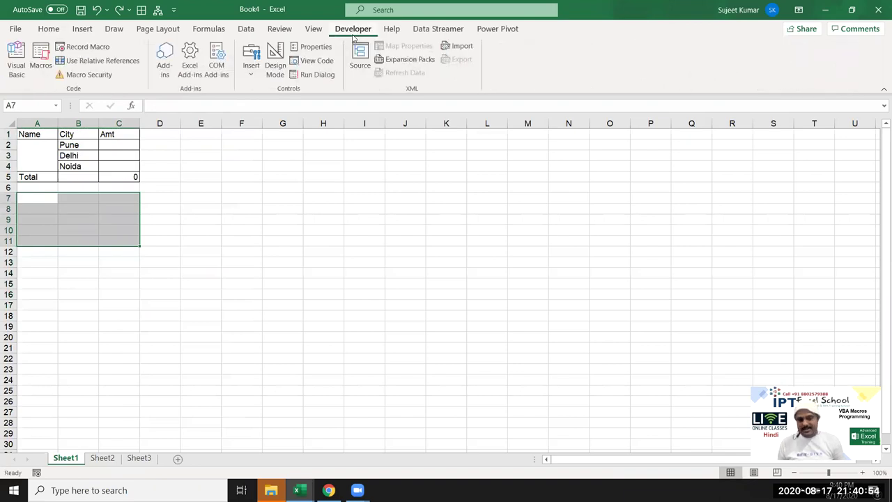
click(13, 64)
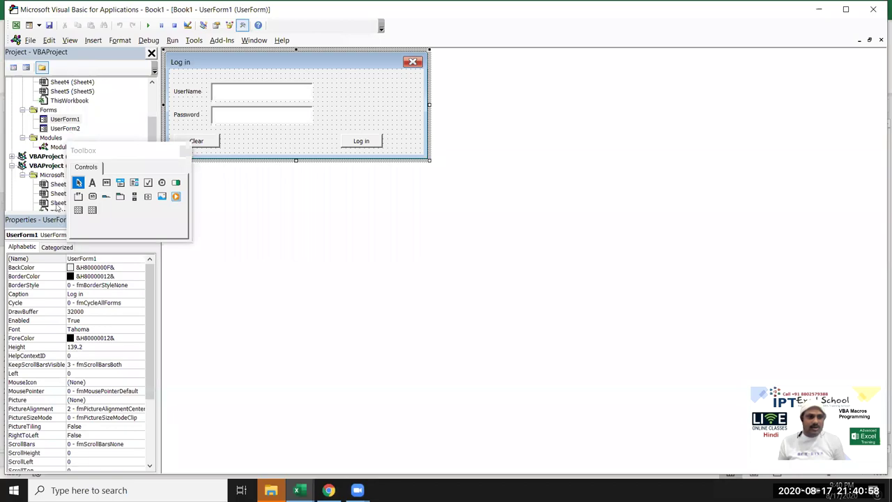
key(alt+F11)
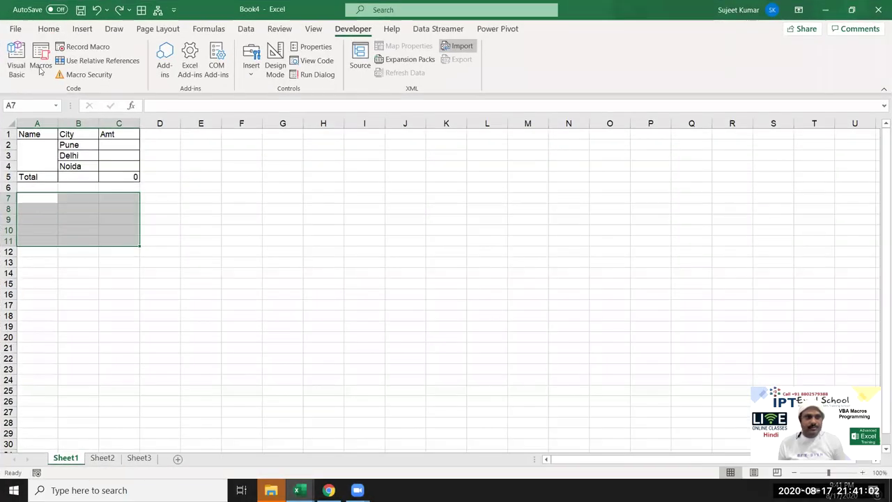
click(13, 72)
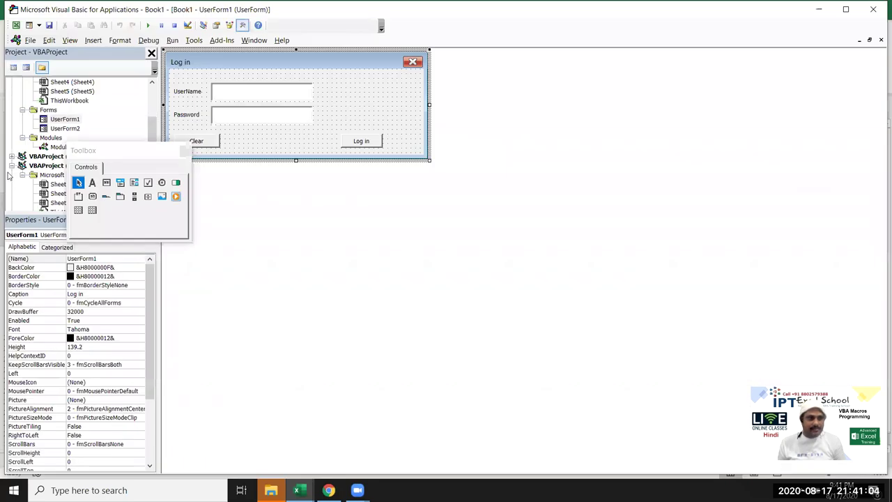
- Insert a new module into the Book4 project
scroll(46, 177, down, 1)
click(56, 166)
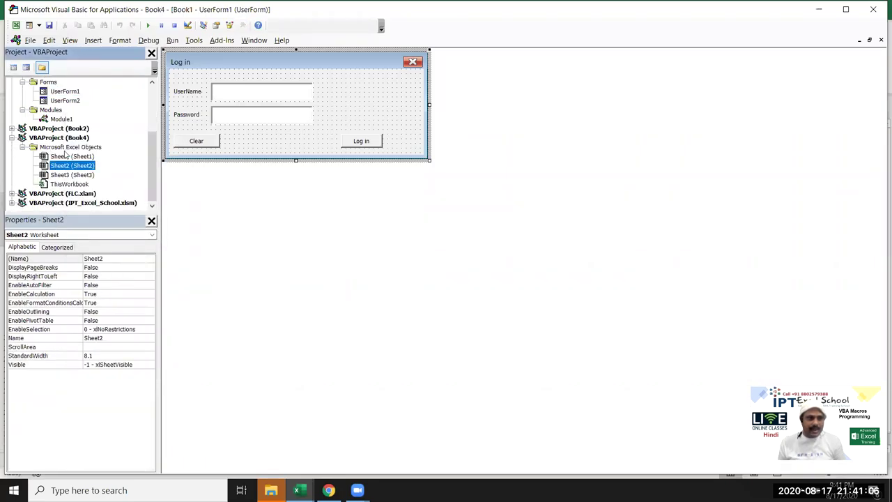
click(92, 40)
click(98, 78)
text(sub loop_1)
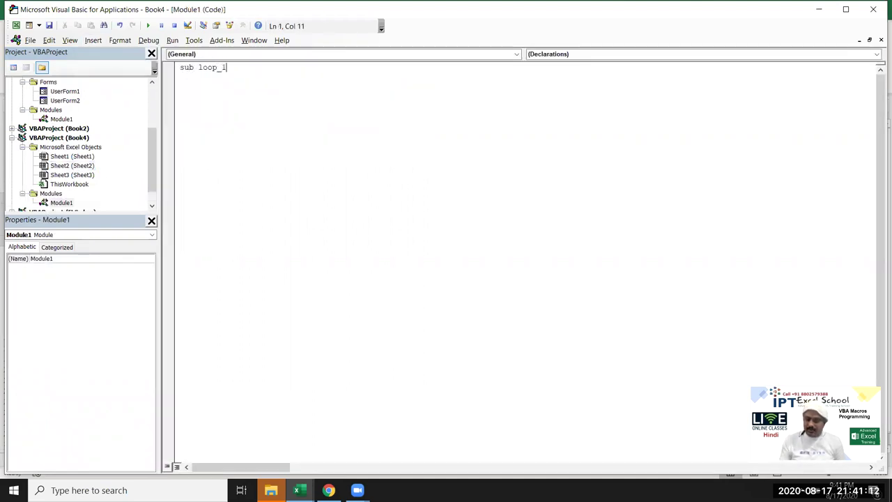
- Finish the loop_1() declaration and add the line Range("A1:C5").Copy
text(())
key(Return)
key(Return)
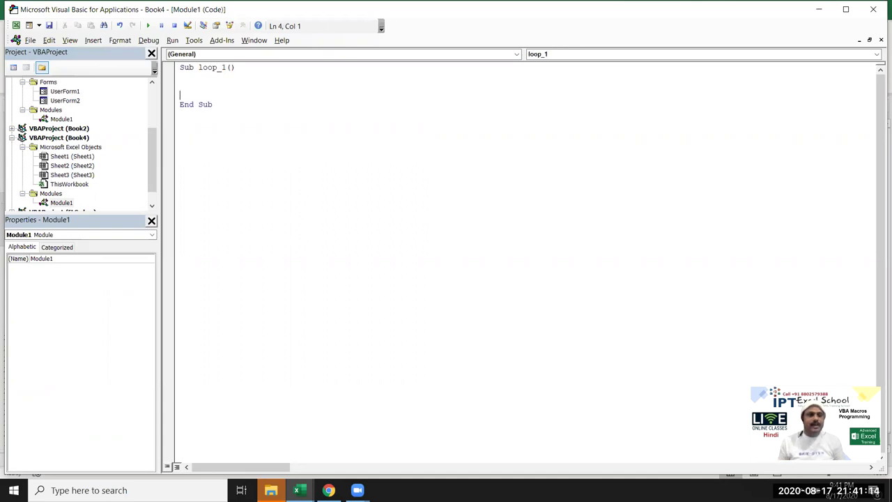
key(alt+F11)
click(77, 145)
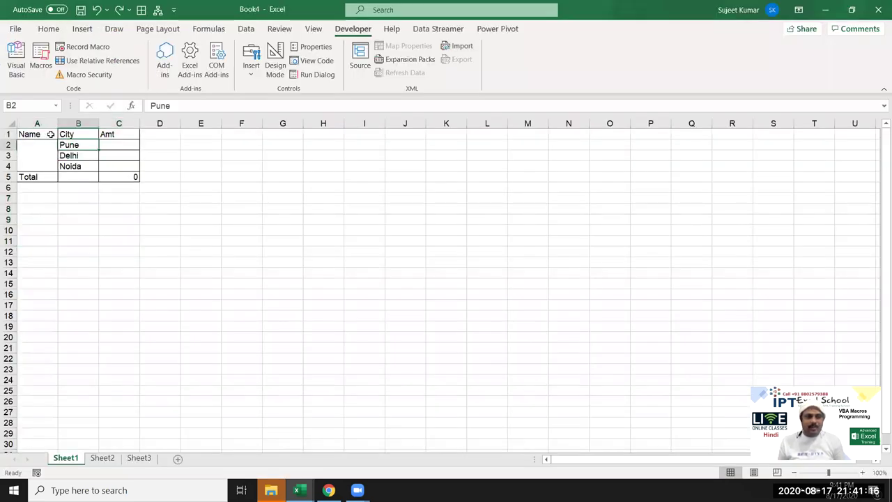
click(41, 134)
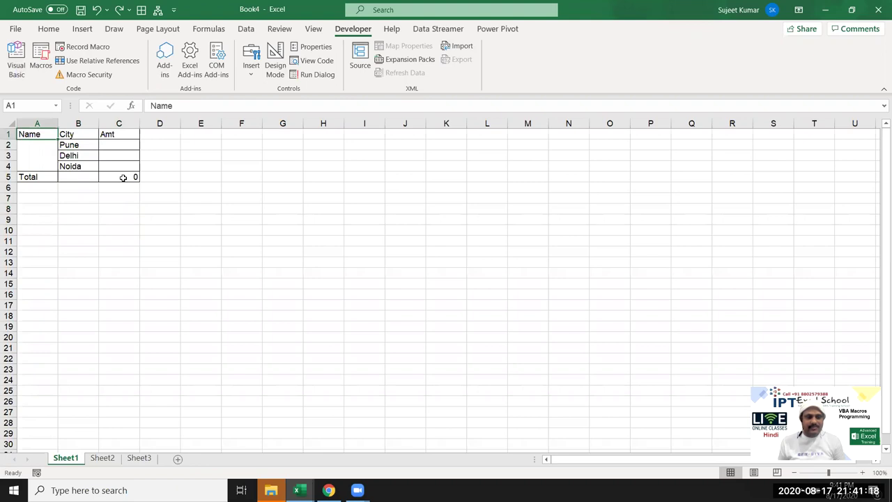
key(alt+F11)
text(range)
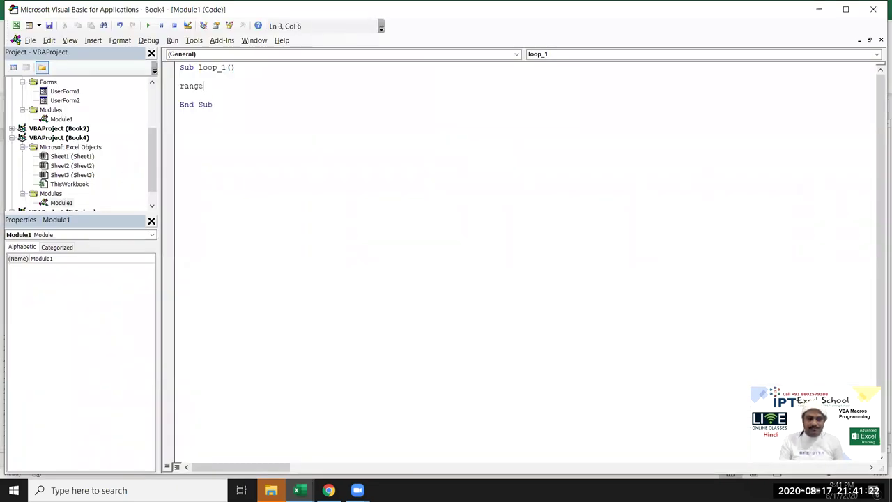
text(("A)
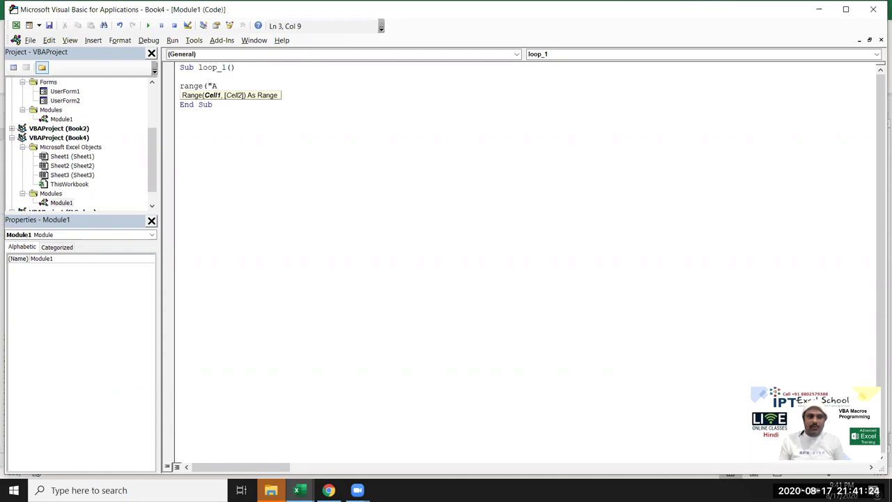
text())
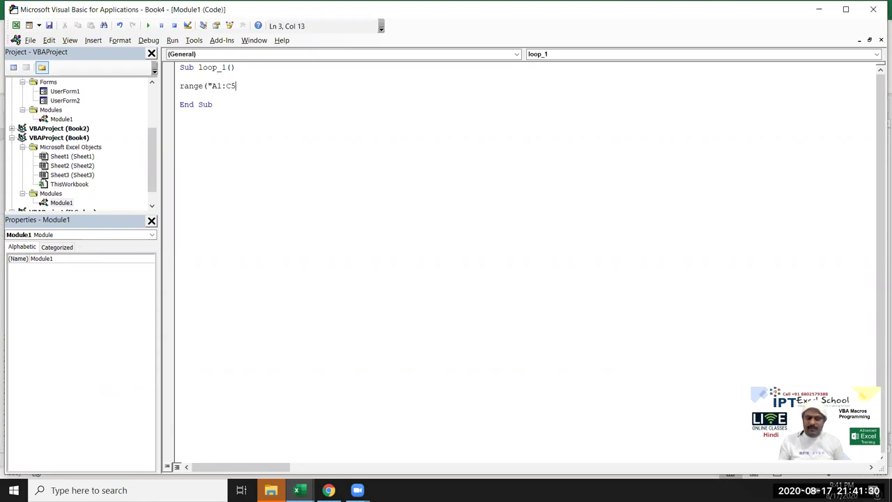
text(.)
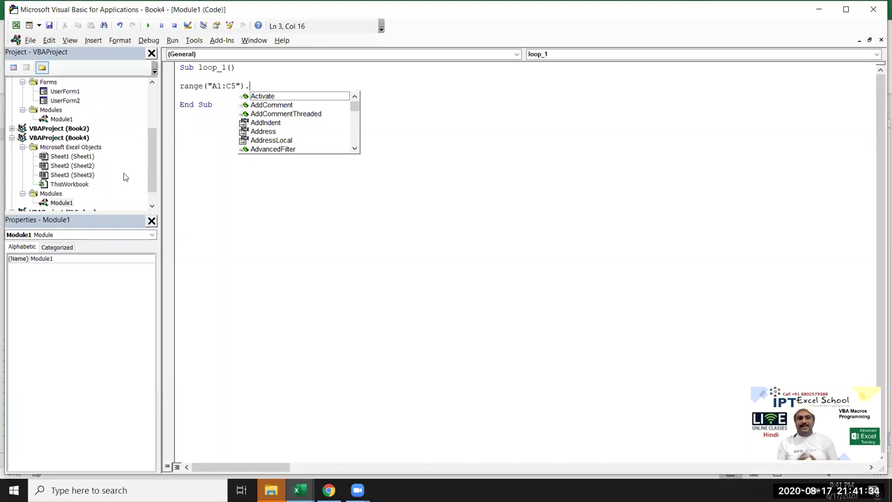
text(cop)
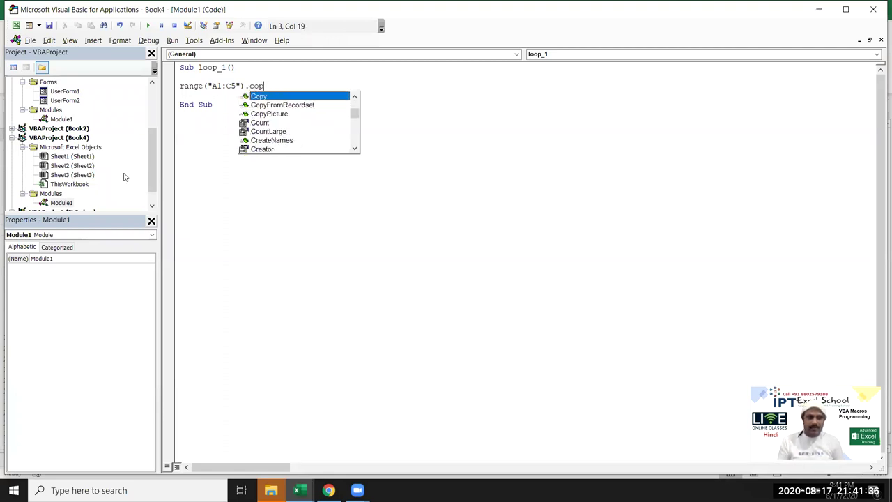
key(Return)
key(Return)
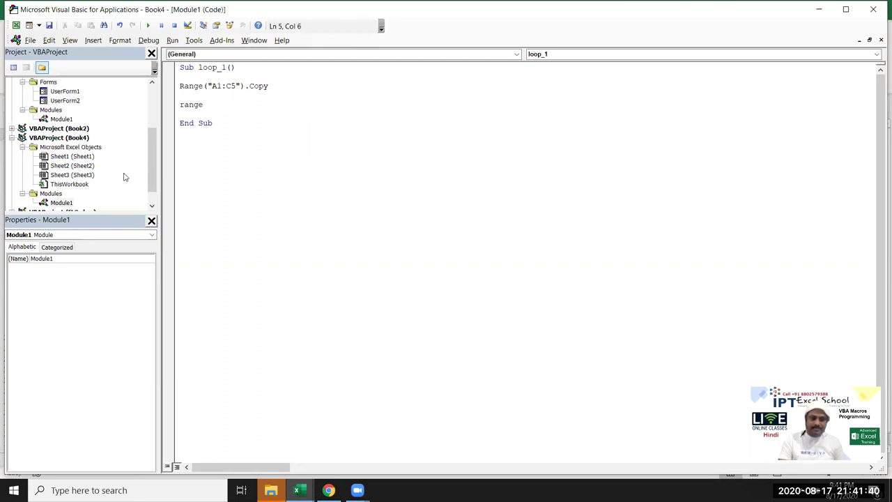
- Add Range("A65000").End(xlUp).Offset(2, 0).PasteSpecial xlPasteAll and run loop_1
text(("A65)
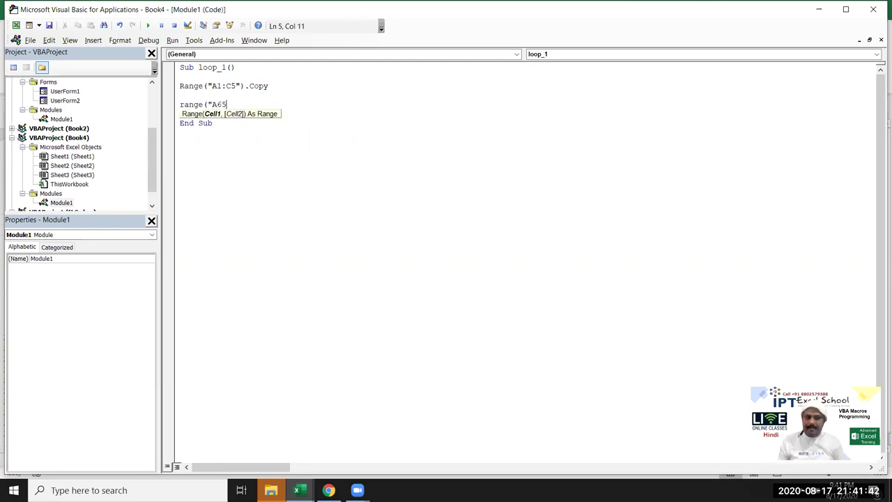
text(000").end)
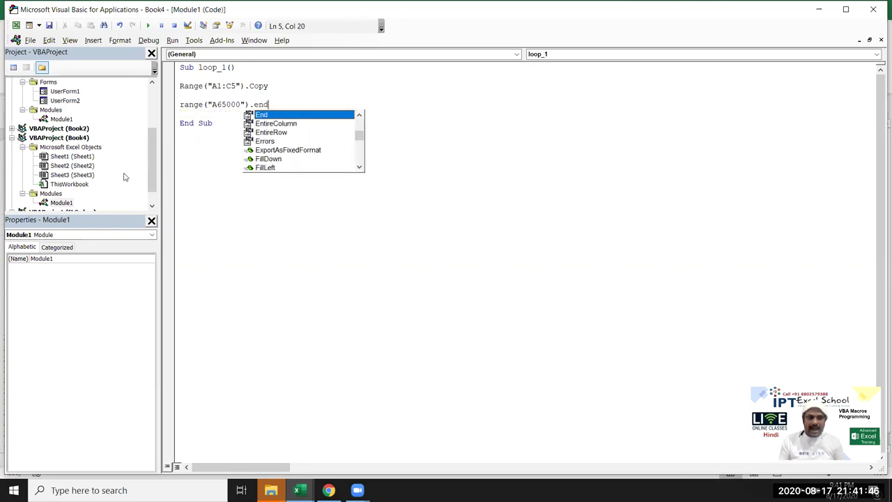
key(Tab)
text(()
key(Down)
key(Down)
key(Down)
key(Down)
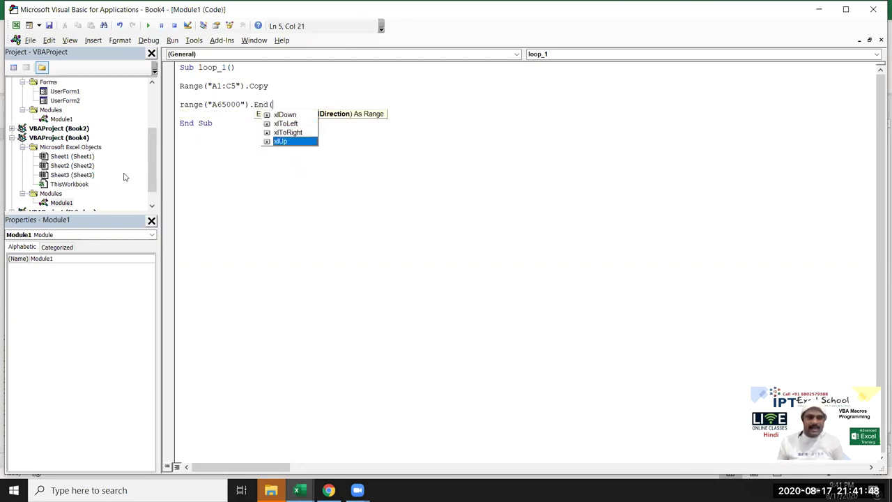
key(Tab)
text().offset)
key(Tab)
text((2)
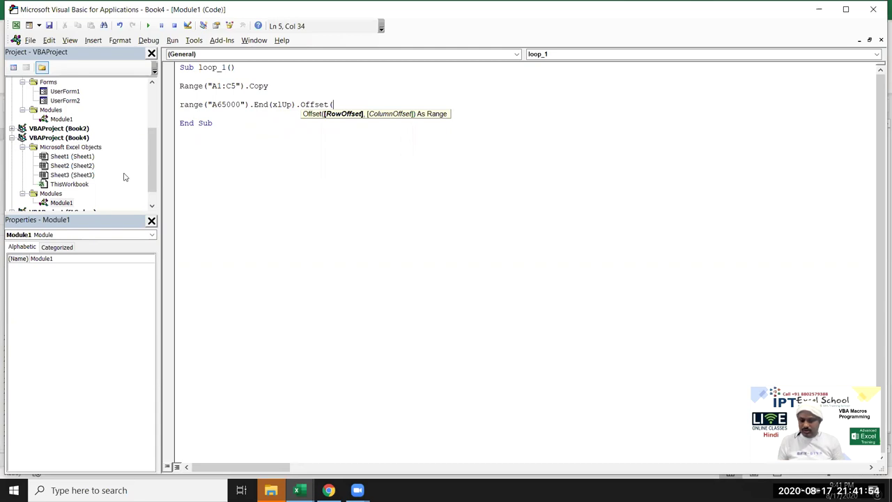
text(,0))
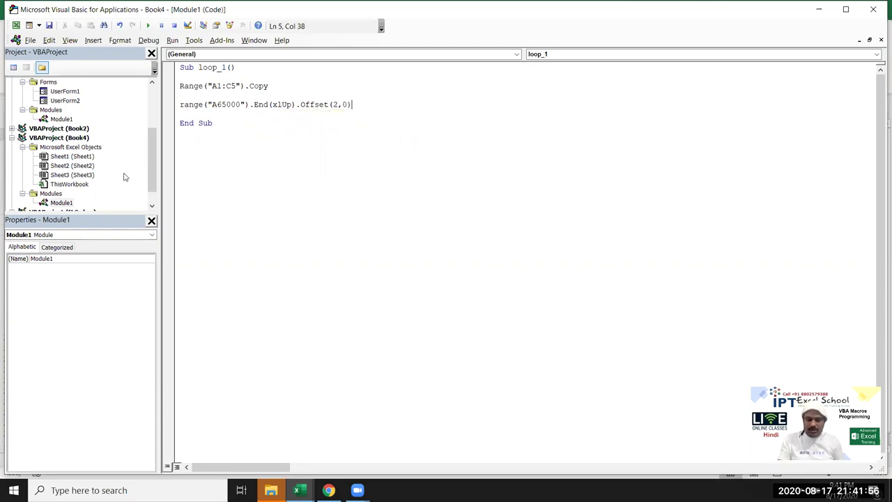
text(.p)
key(Down)
key(Down)
key(Down)
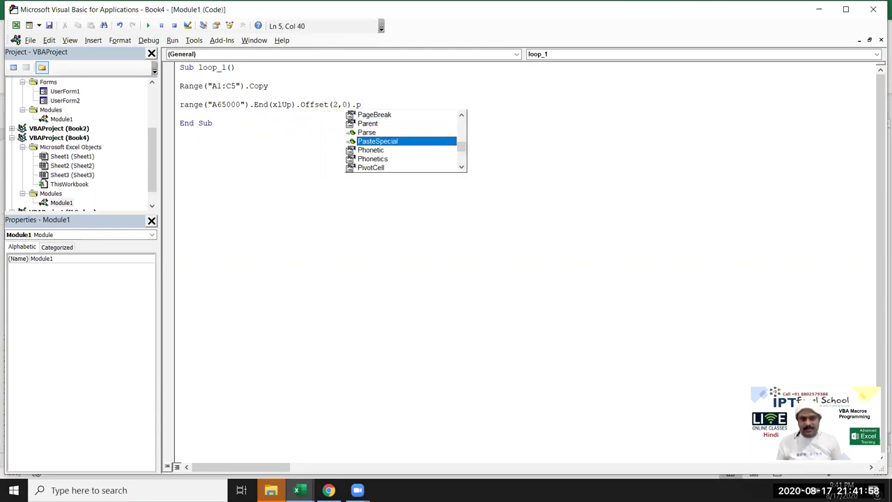
key(Tab)
key(Tab)
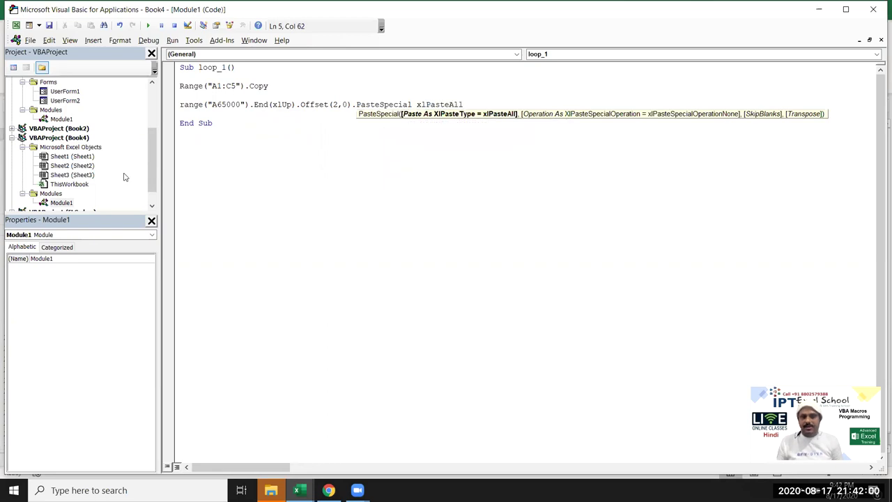
key(Down)
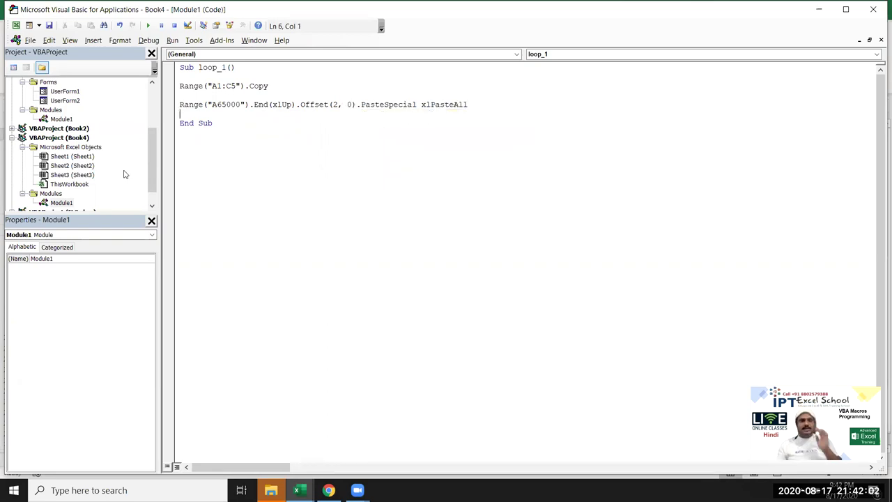
click(148, 25)
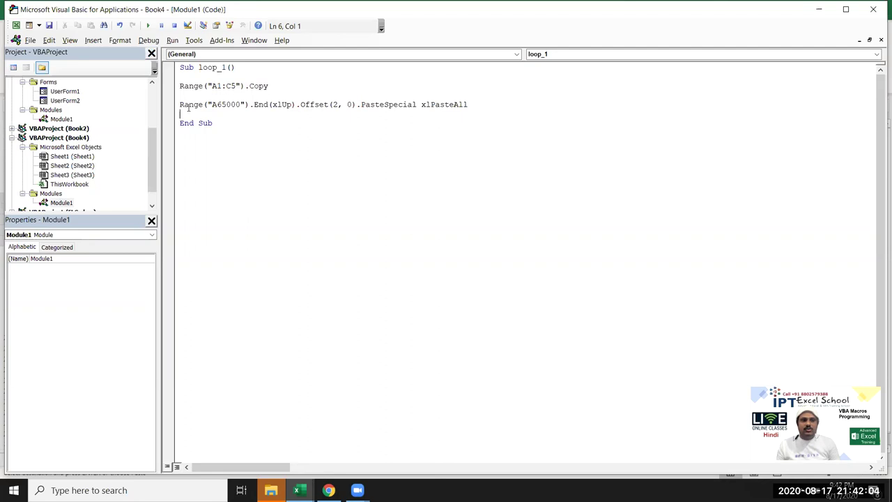
- Delete the pasted table copy in rows 7–11 of Sheet1
key(alt+F11)
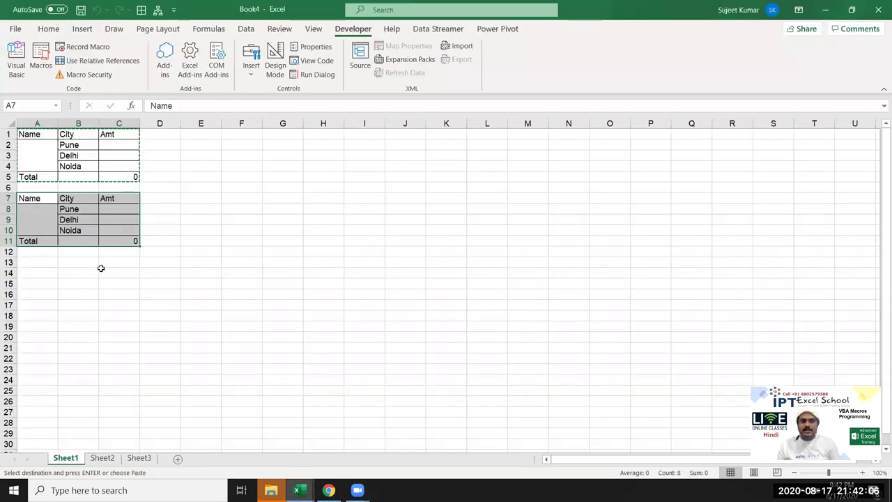
click(104, 272)
drag(8, 198, 9, 240)
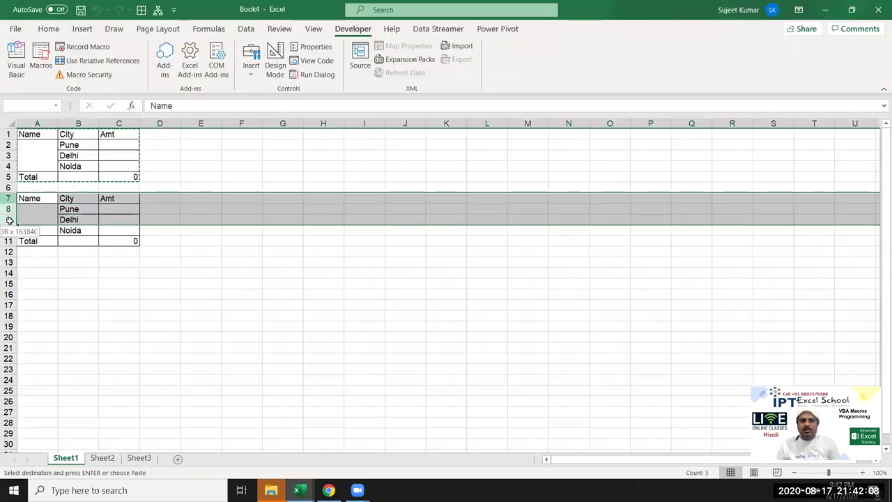
key(Escape)
key(Delete)
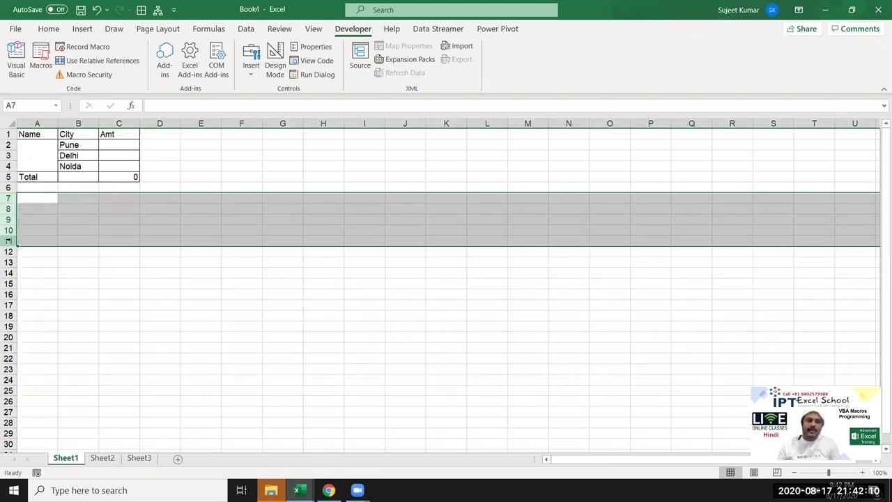
click(38, 207)
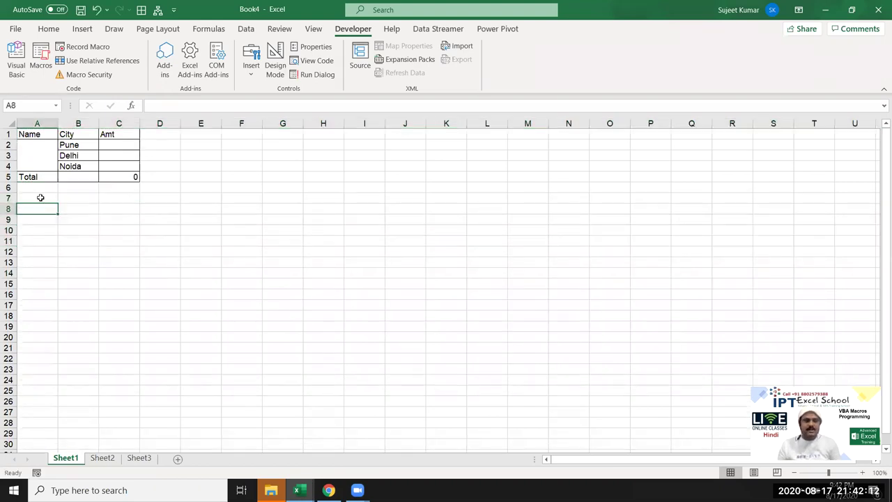
- Back in the loop_1 code, add blank lines before End Sub
key(alt+F11)
key(Return)
key(Return)
key(Return)
key(shift+Down)
key(Down)
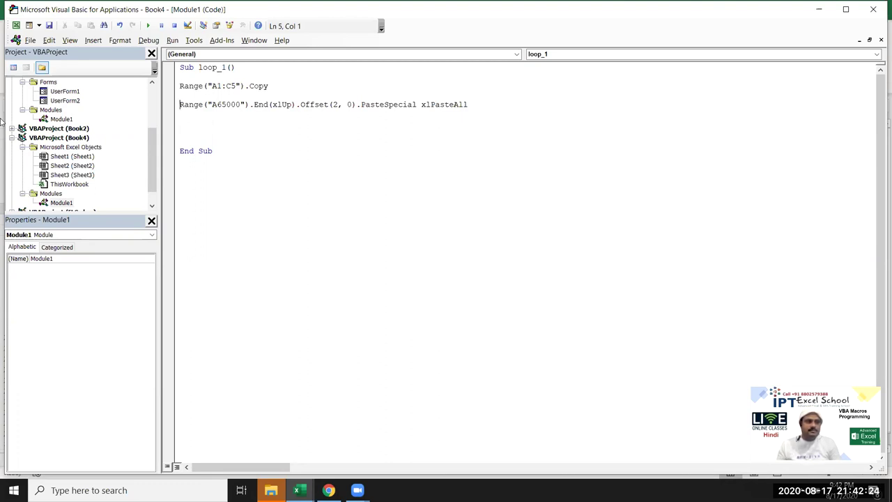
- Copy the PasteSpecial line and paste it four more times below itself
key(shift+Down)
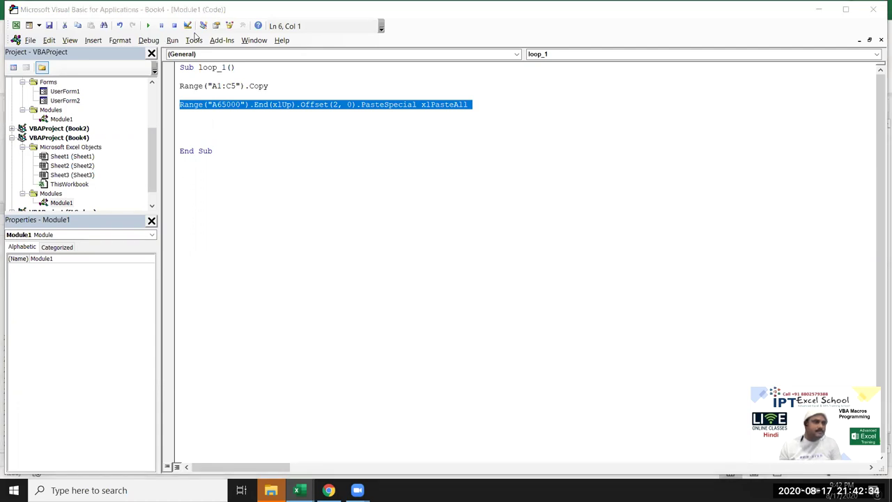
click(155, 100)
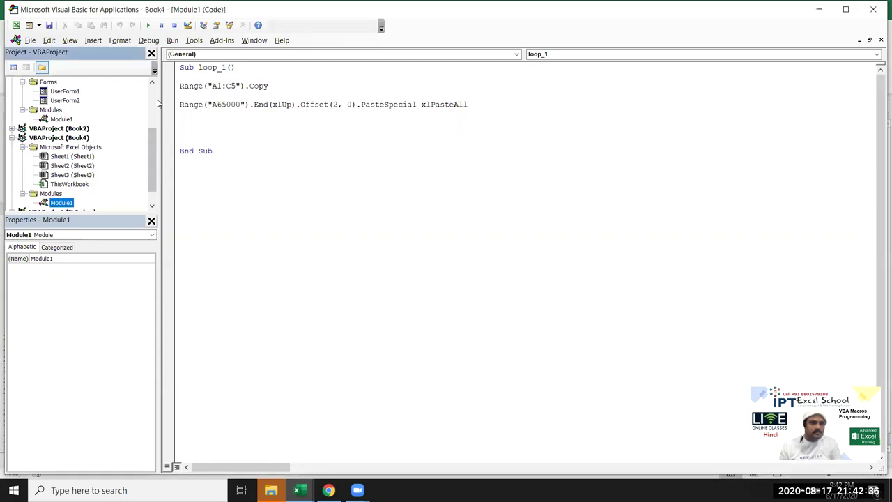
click(171, 104)
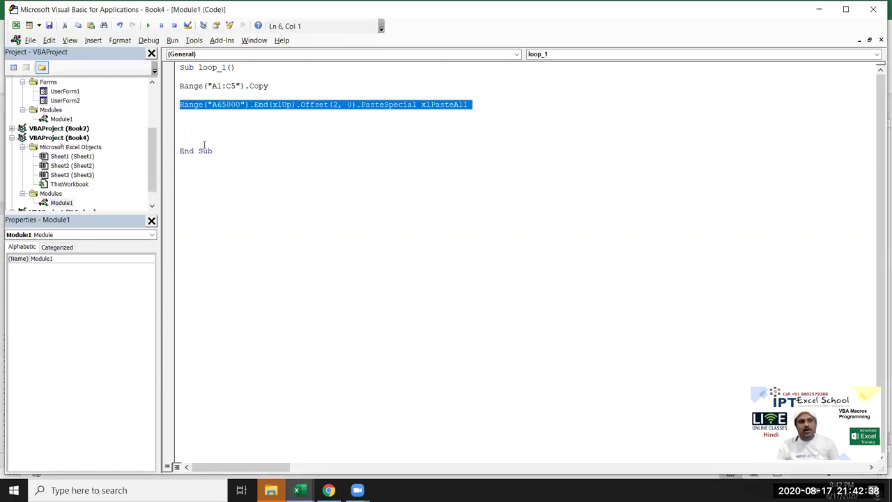
key(Right)
key(ctrl+v)
key(ctrl+v)
key(ctrl+v)
key(ctrl+v)
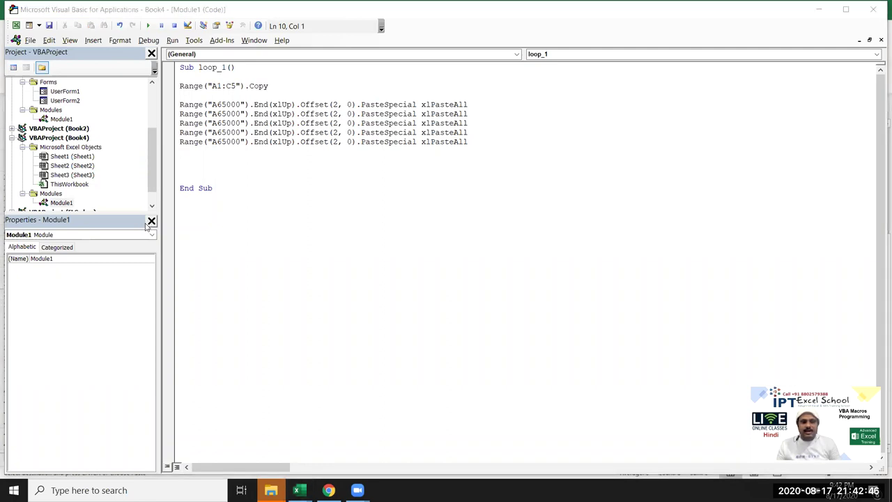
key(alt+Tab)
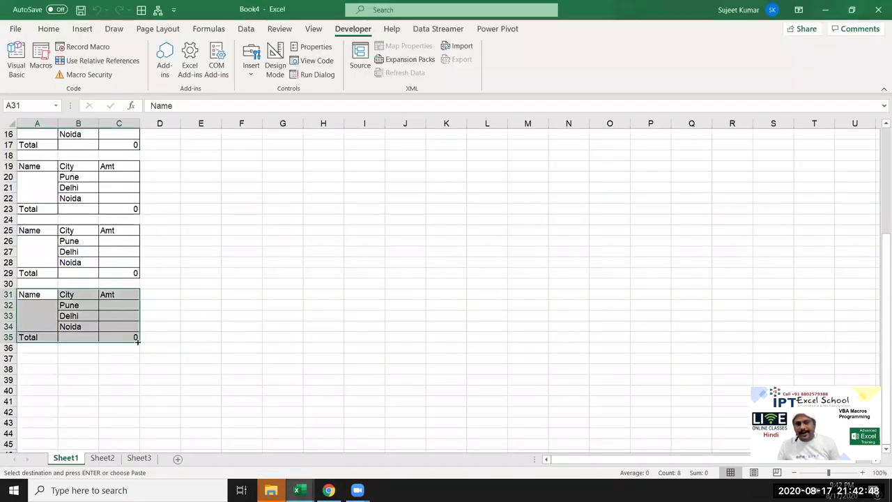
- Select rows 7 through 38 and delete the five stacked table copies
scroll(137, 340, up, 4)
scroll(70, 279, up, 1)
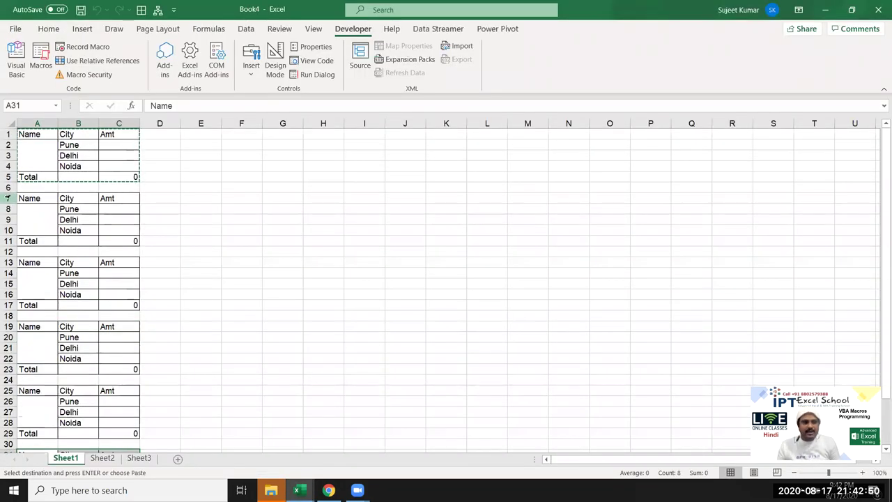
drag(8, 198, 4, 474)
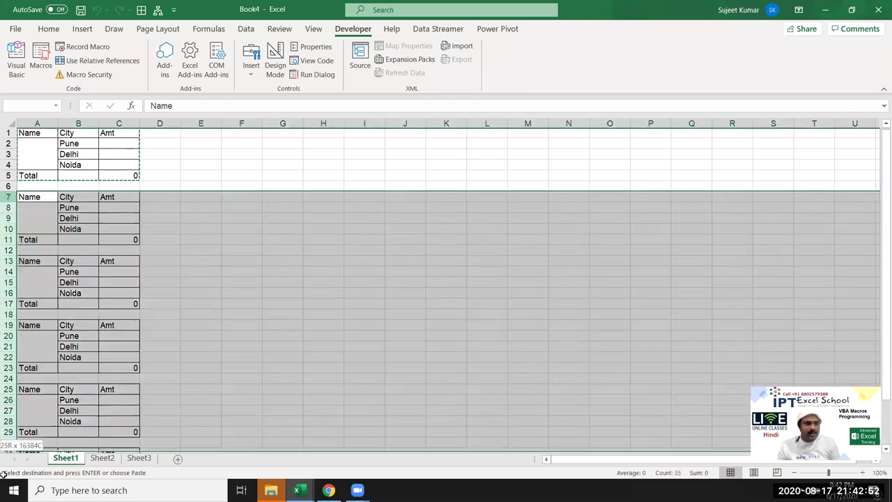
drag(3, 474, 7, 348)
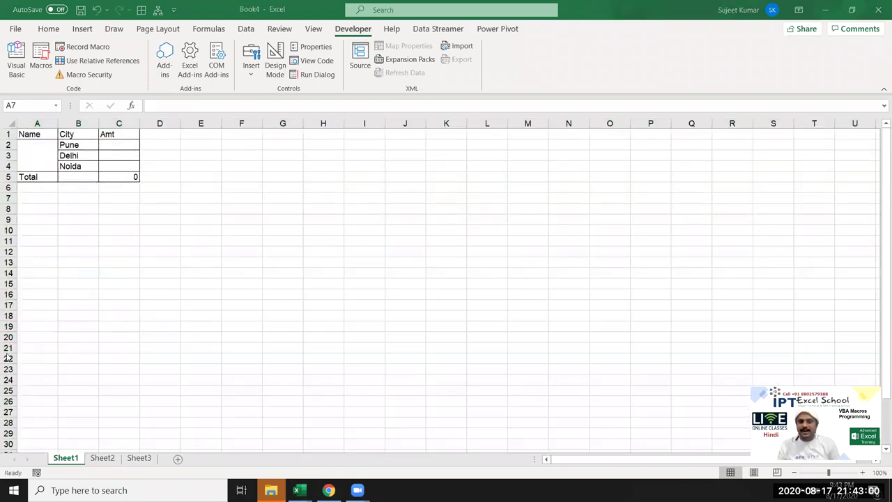
key(alt+Tab)
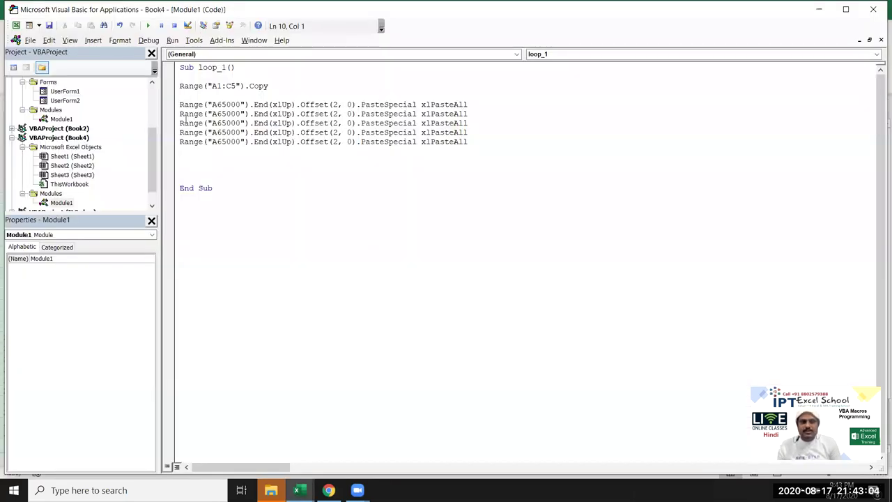
- Delete the four repeated PasteSpecial lines, keeping just one
drag(181, 114, 471, 141)
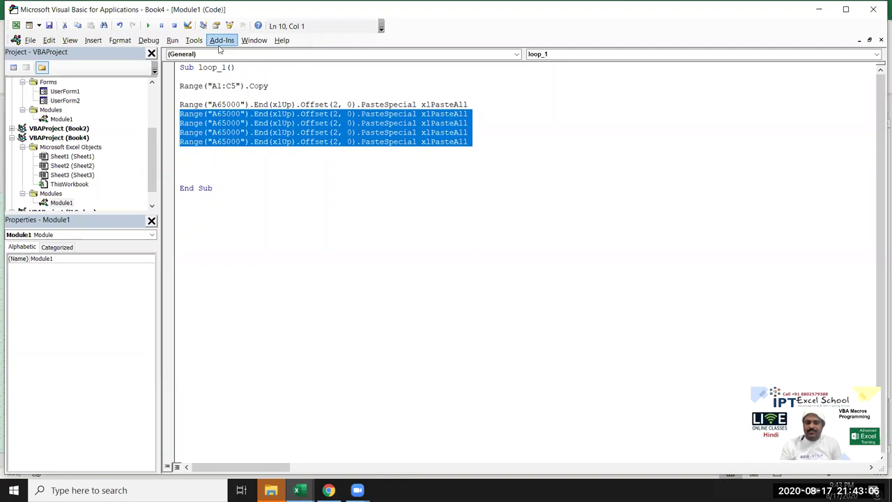
key(Delete)
key(Return)
key(Return)
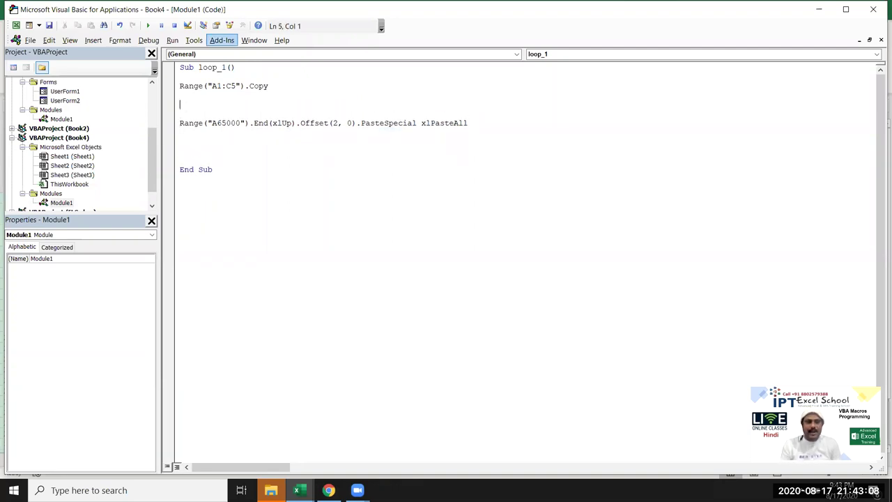
- Wrap the remaining paste line in a For i = 1 To 5 … Next i loop
text(for i )
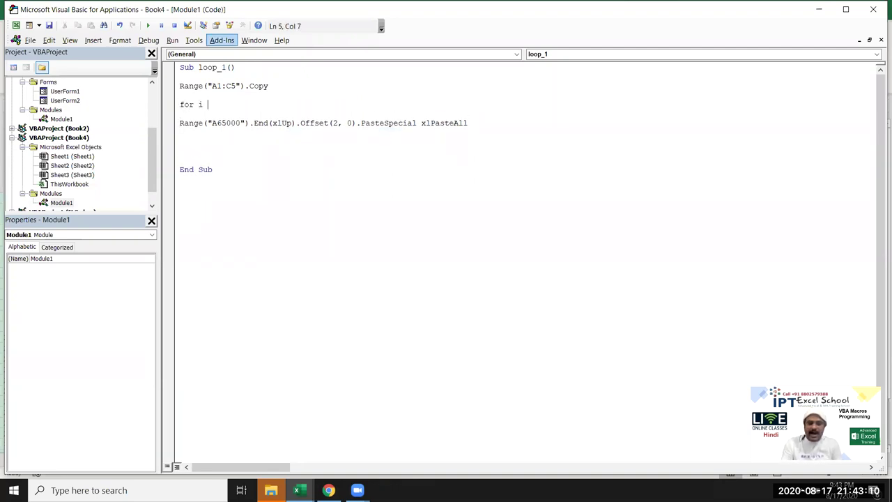
text(= 1 to)
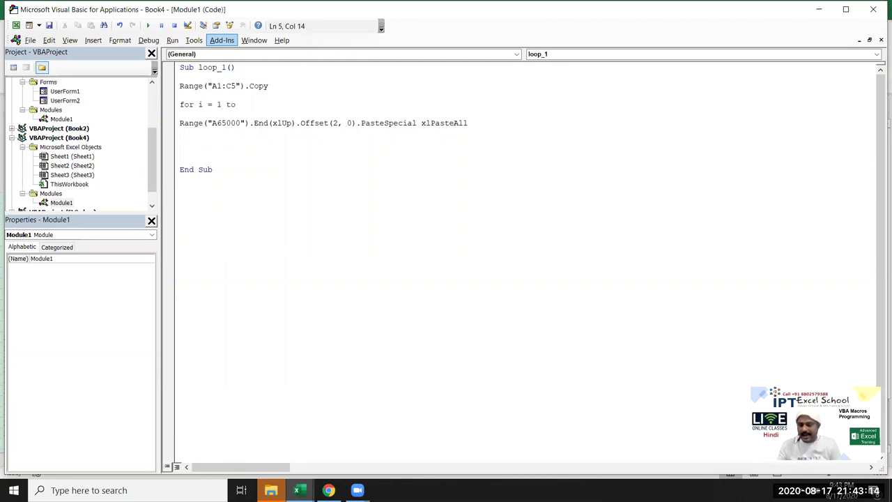
text(5)
key(Down)
key(Down)
key(Down)
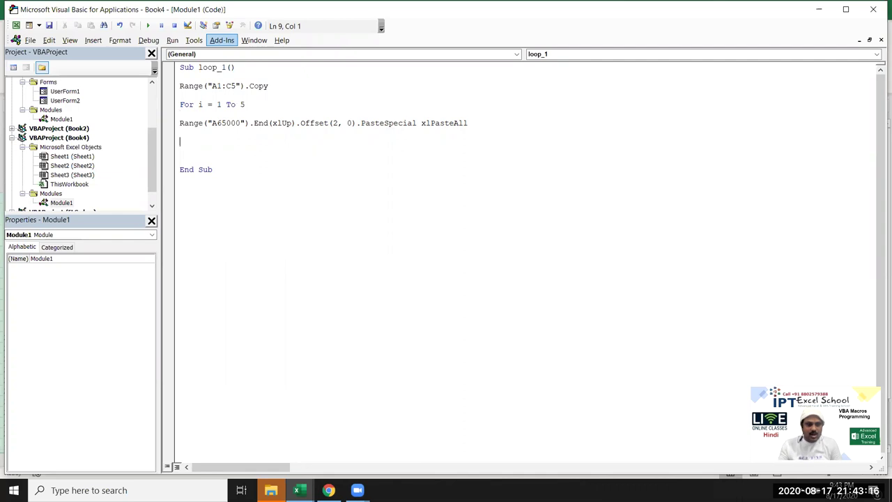
text(next)
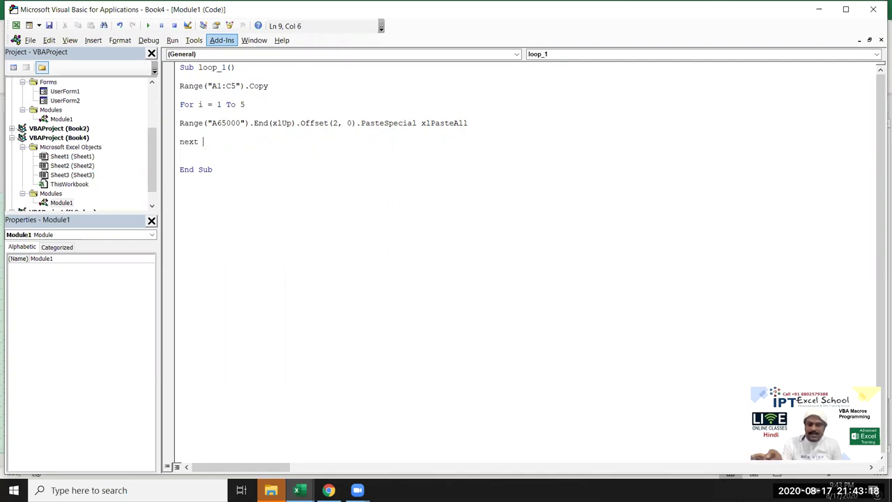
text( i)
key(Up)
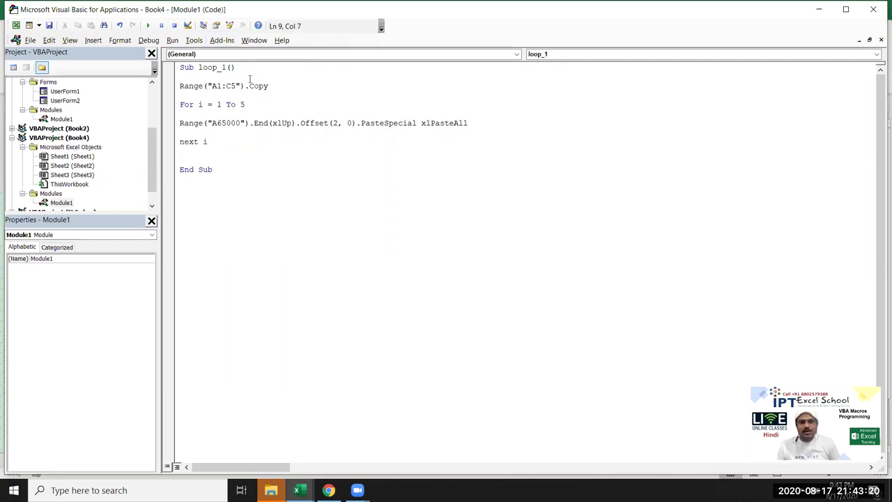
double_click(187, 104)
click(190, 135)
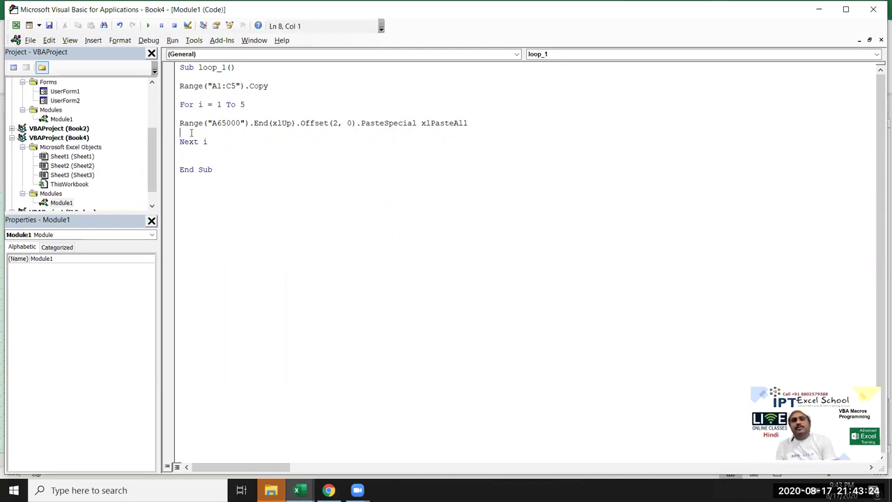
drag(180, 123, 410, 129)
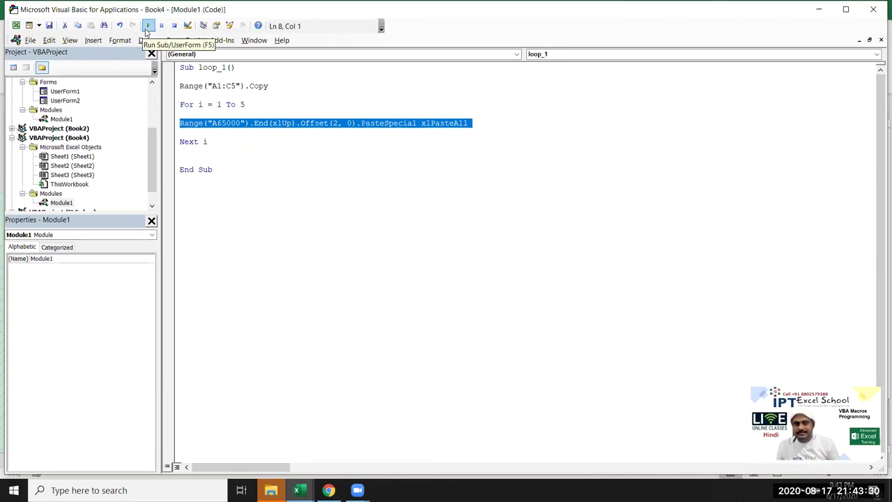
- Highlight the loop bounds 1 and 5 on the For line and indent the inner line
mouse_move(217, 104)
mouse_down()
mouse_move(240, 104)
mouse_move(220, 104)
mouse_up()
double_click(244, 104)
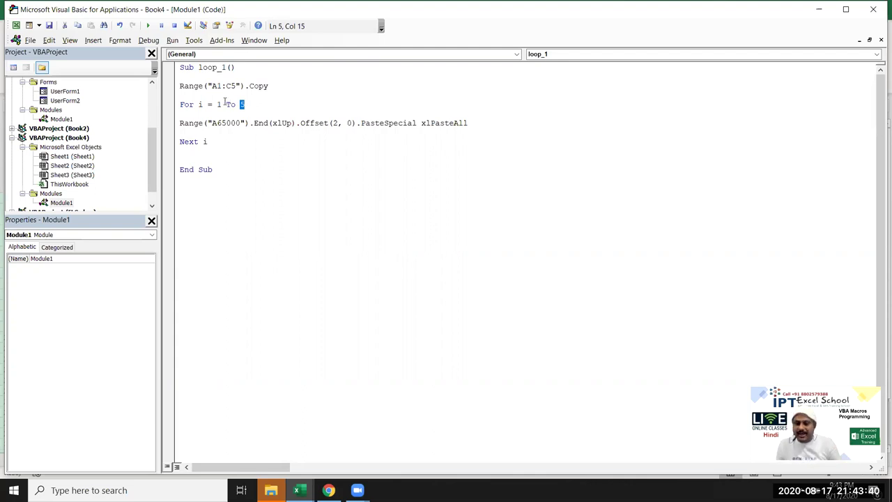
click(227, 106)
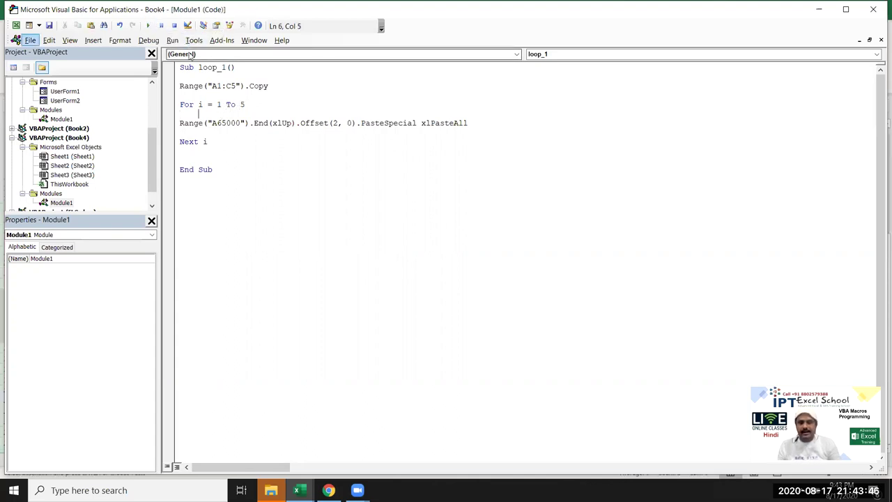
key(Tab)
- In Book4, delete the pasted table copies in rows 7–35, keeping only the A1:C5 table
key(alt+Tab)
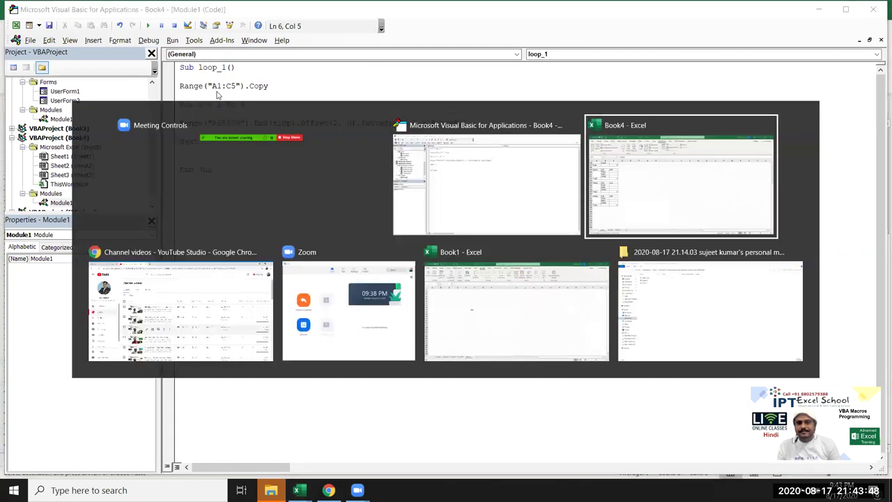
scroll(219, 211, up, 1)
scroll(219, 211, up, 4)
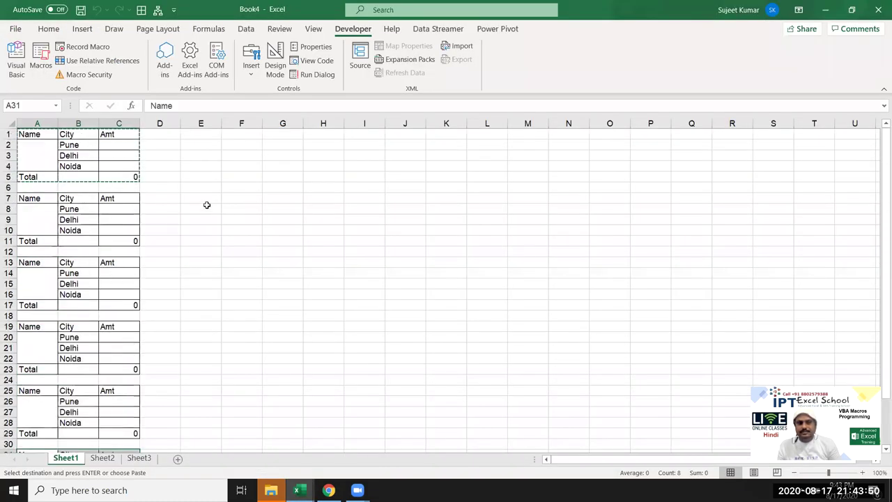
click(13, 199)
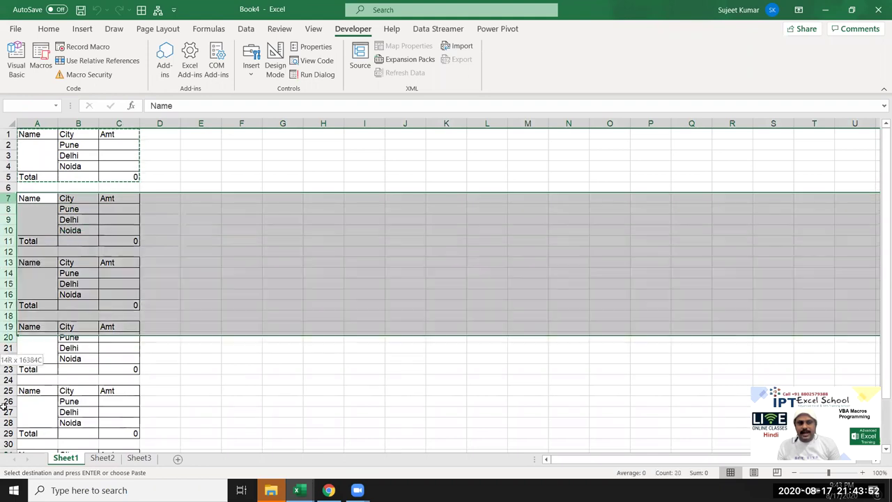
drag(13, 199, 18, 423)
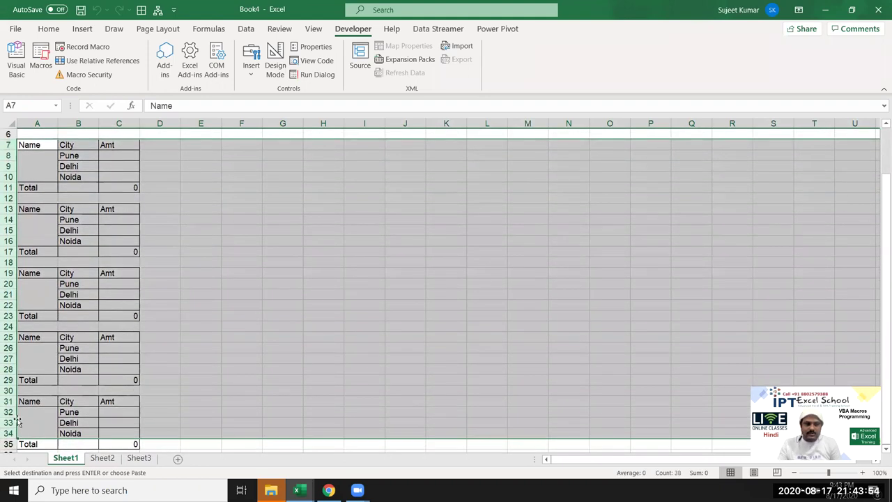
key(Delete)
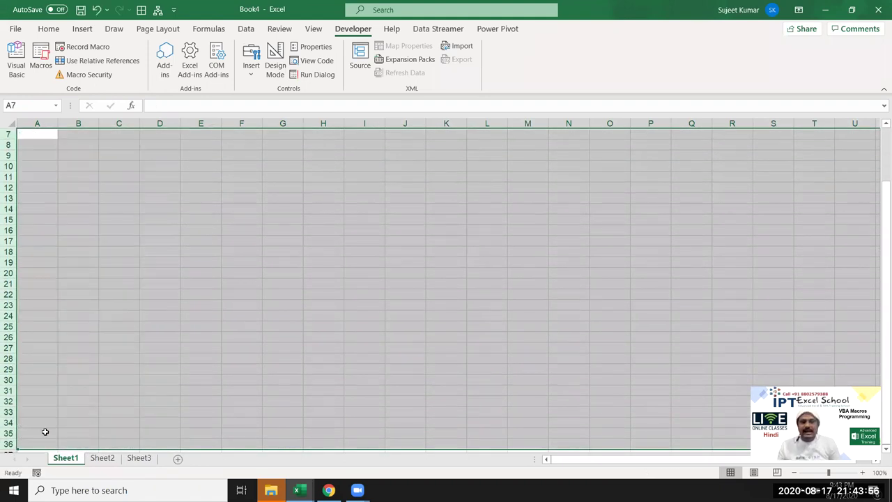
scroll(44, 430, up, 2)
click(327, 248)
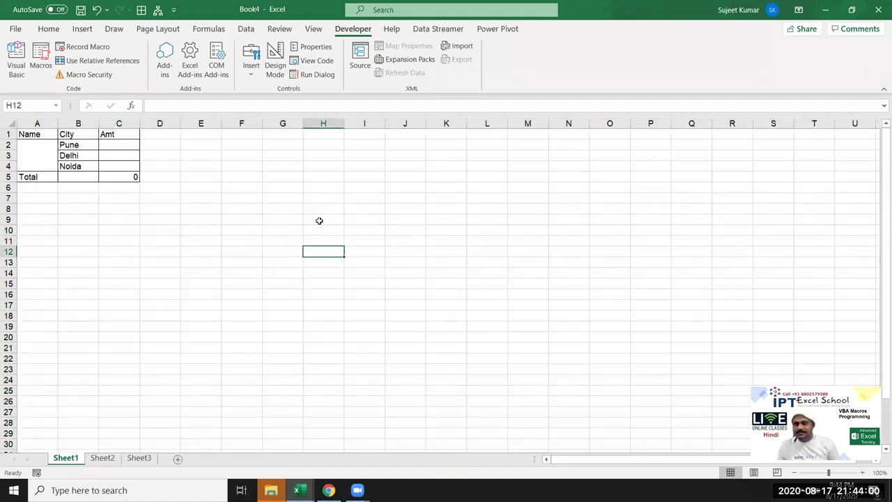
- Enter the loop notes For in G5 and Do in G8
click(277, 173)
text(Fo)
key(Return)
key(Return)
key(Return)
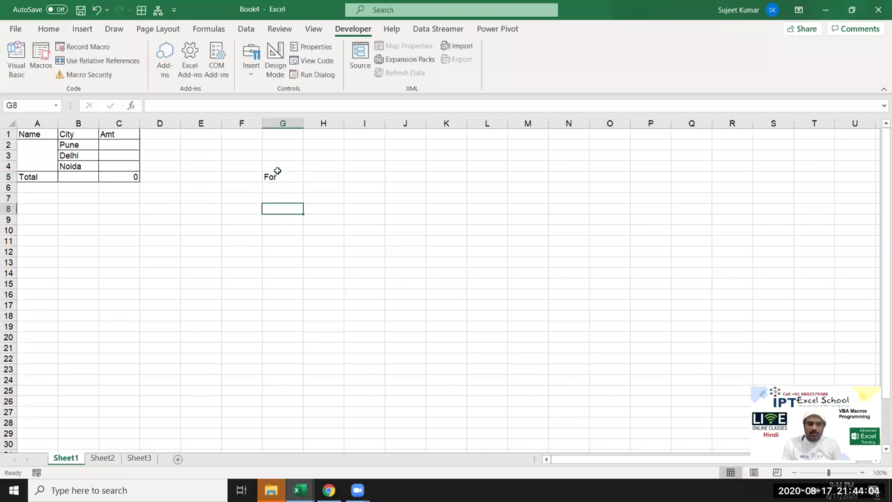
text(Do)
key(Up)
- Add I=1 to 100 in H5 and Each in H6 beside For
key(Up)
key(Up)
key(Up)
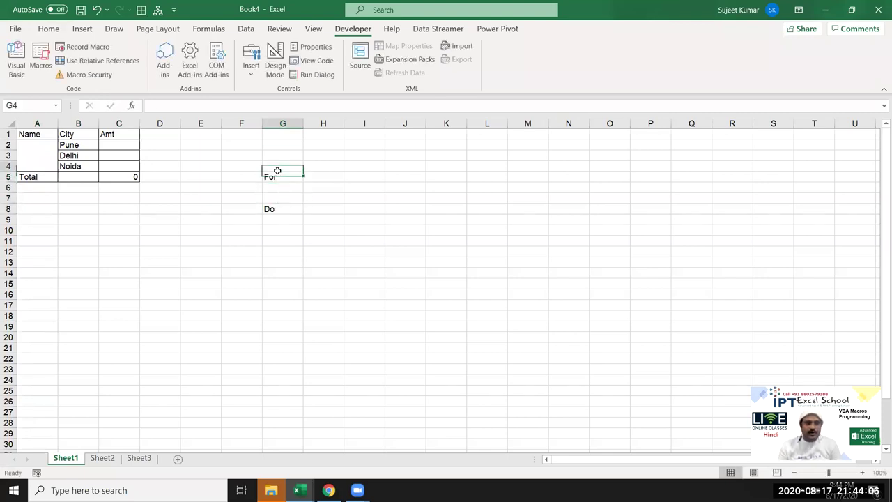
key(Up)
key(Up)
key(Right)
key(Down)
key(Down)
key(Down)
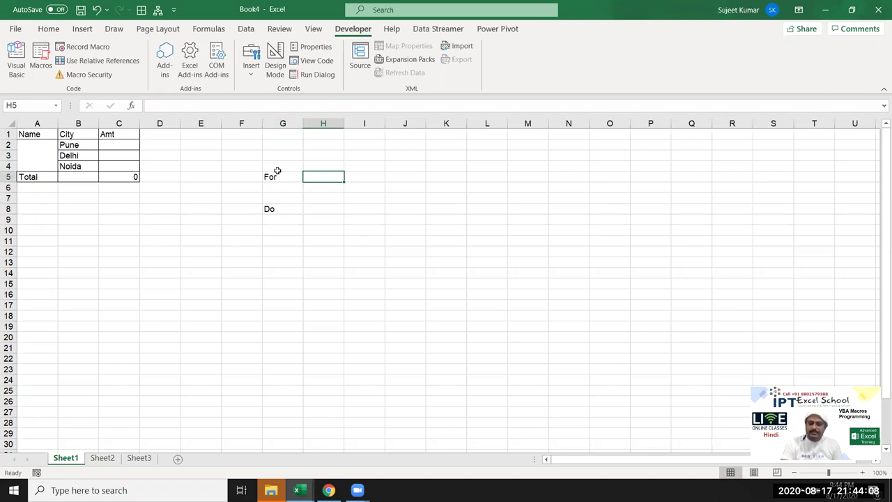
text(I=1 o)
key(BackSpace)
text(to)
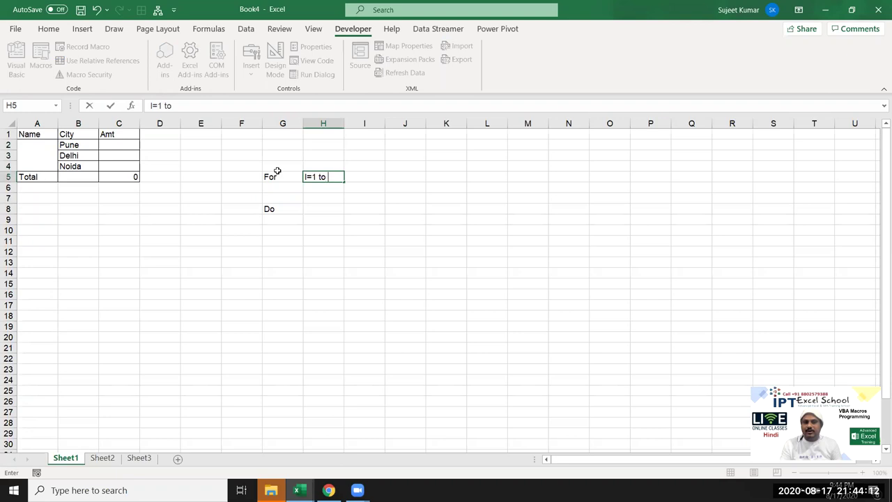
text( 100)
key(Return)
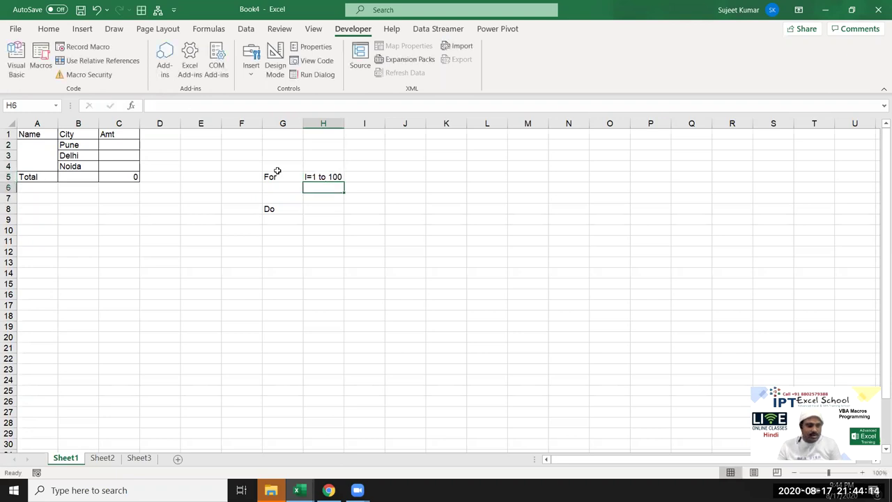
text(Each)
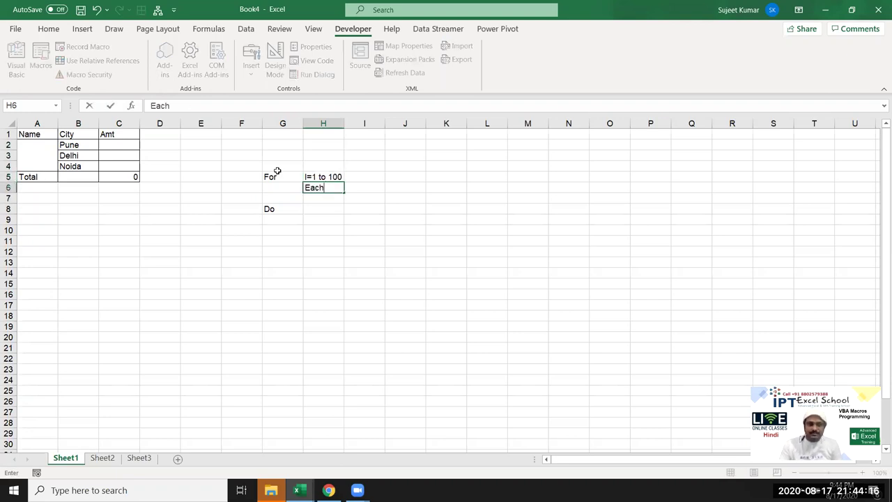
key(Return)
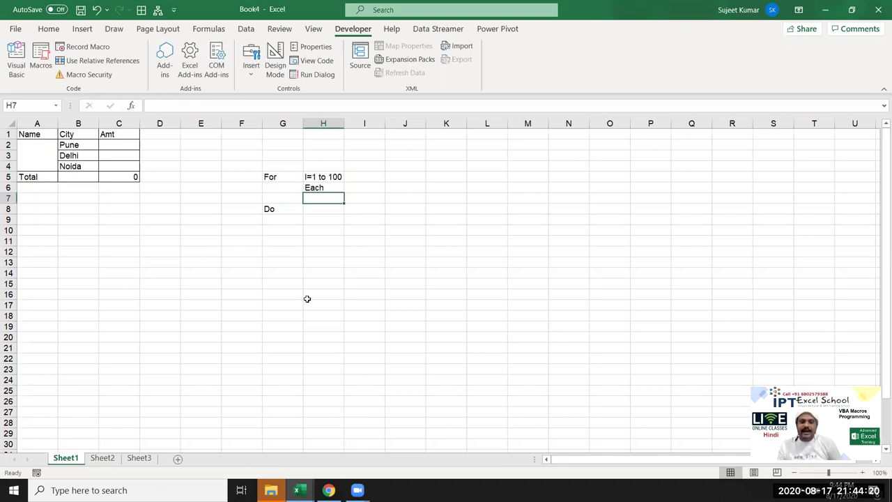
- Select example ranges K5:O17 and K3:M6 on the sheet
drag(454, 183, 623, 300)
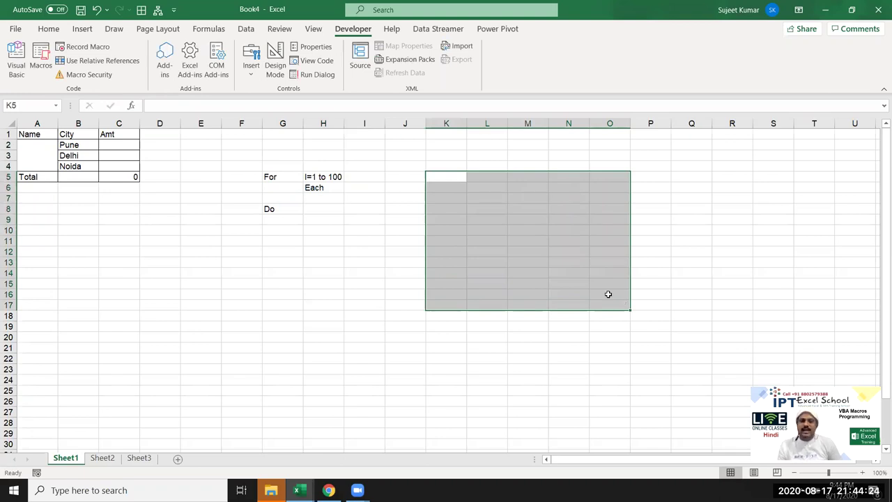
click(315, 191)
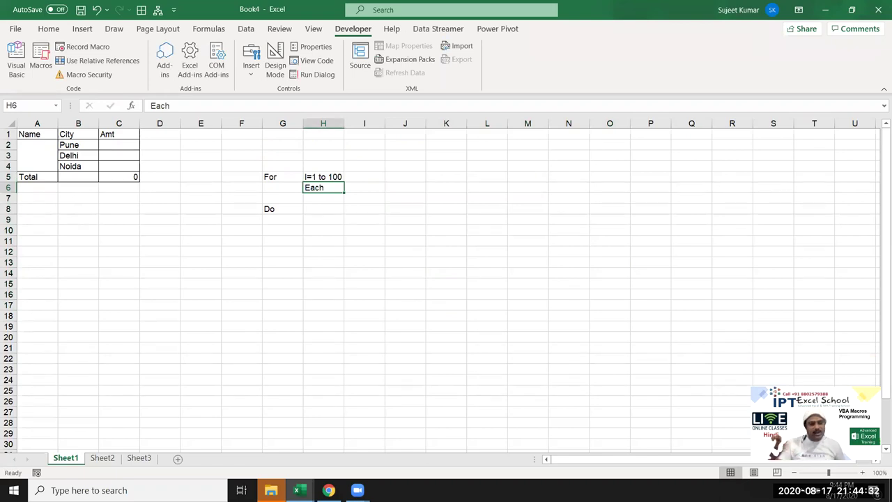
drag(444, 152, 522, 186)
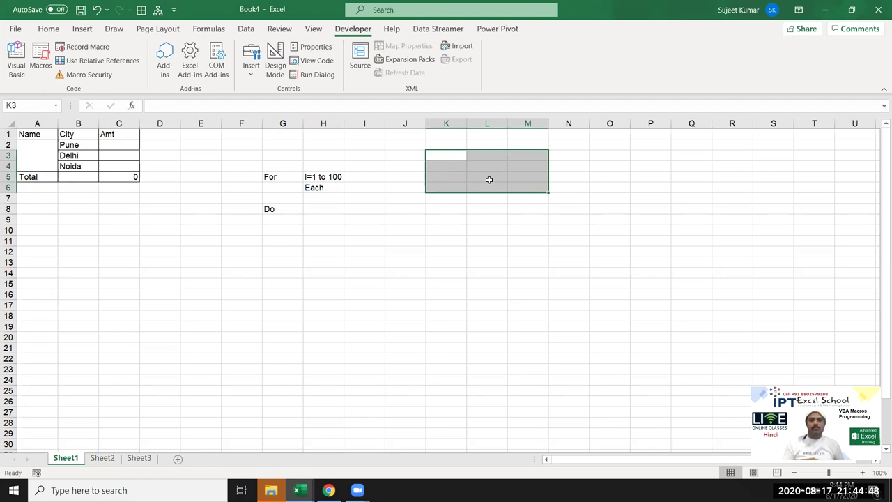
click(214, 74)
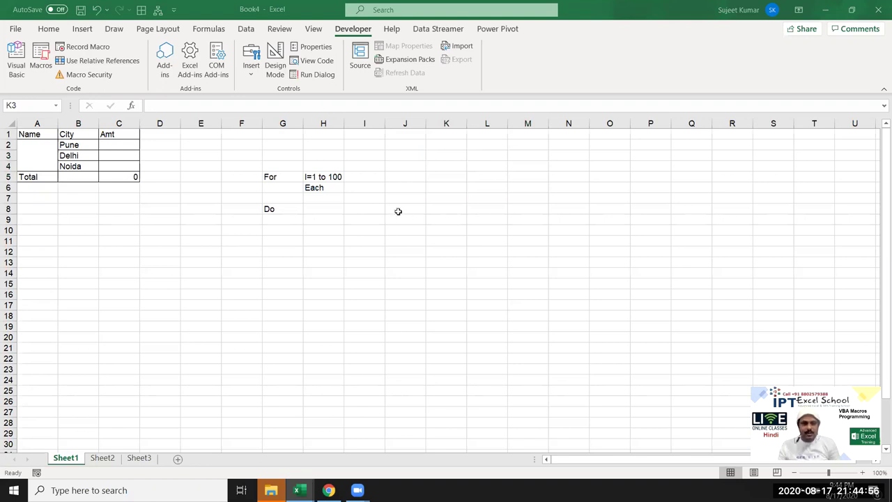
- Enter While in H9 and until in H10 beside the Do note
click(325, 216)
click(326, 217)
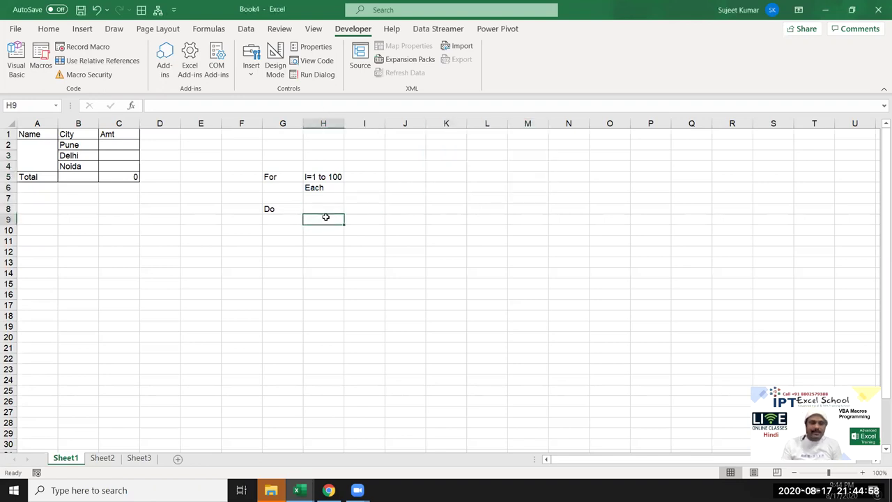
text(While)
key(Return)
text(until)
click(299, 239)
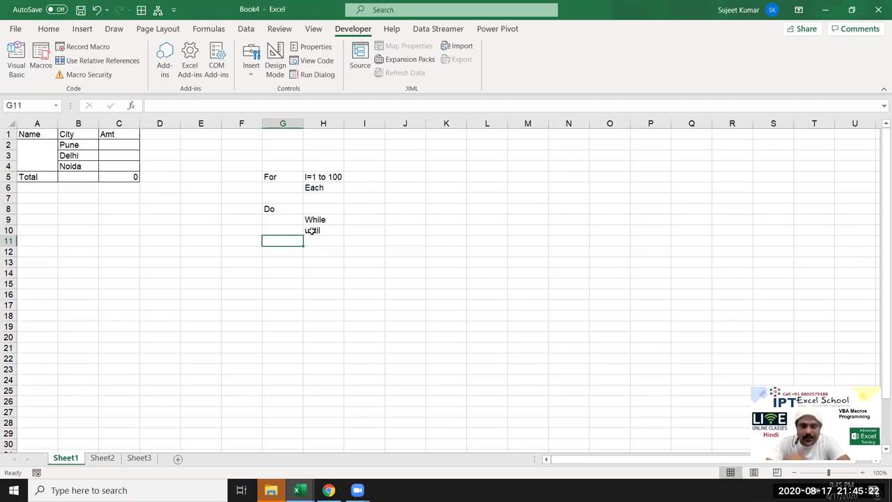
- Highlight the Do block G7:H11 and the For note, then bring the browser forward
key(Up)
key(Up)
key(Up)
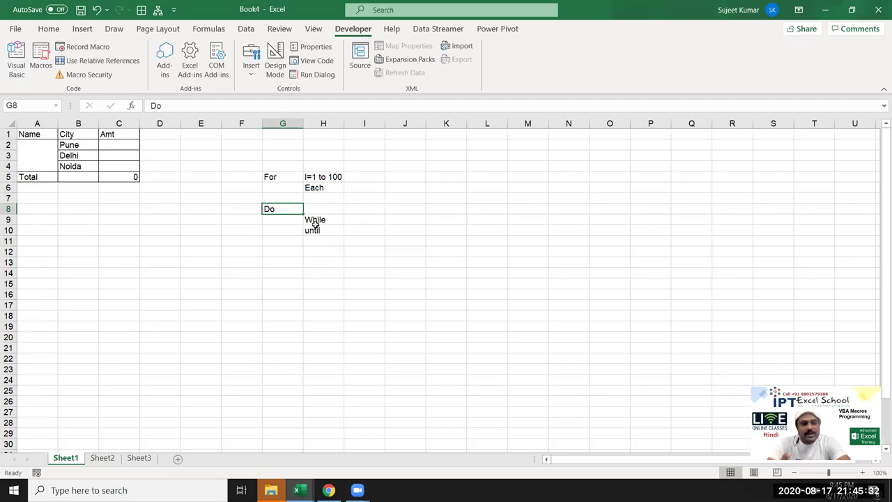
drag(311, 232, 317, 221)
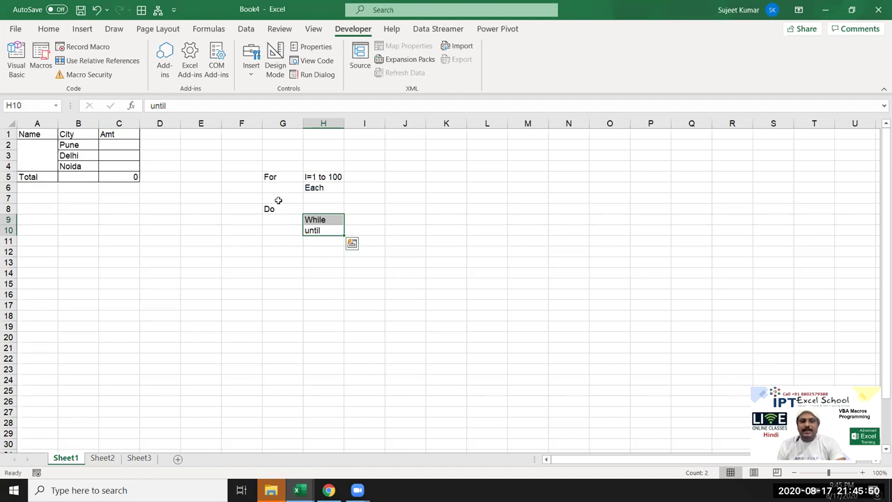
drag(279, 200, 323, 242)
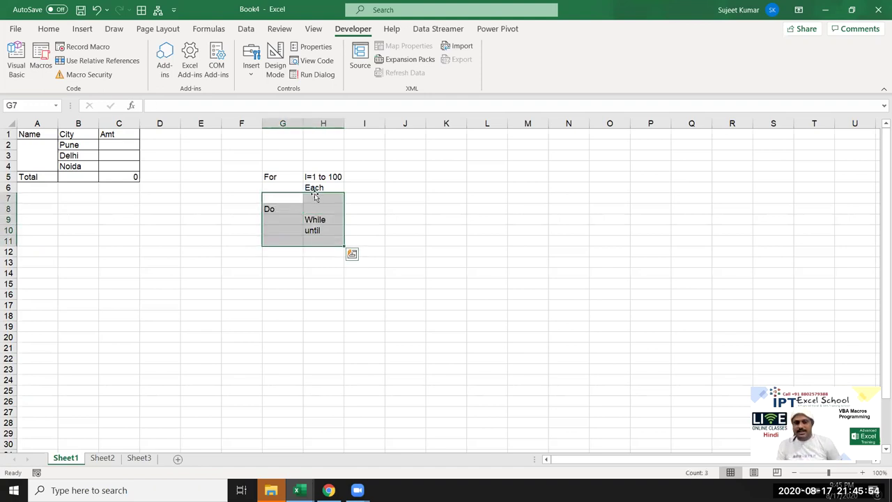
click(314, 199)
click(312, 179)
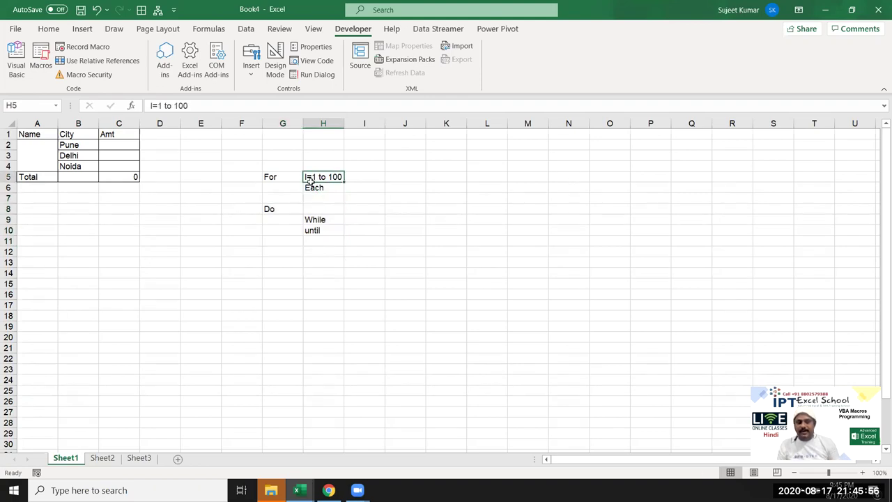
click(289, 176)
mouse_move(296, 490)
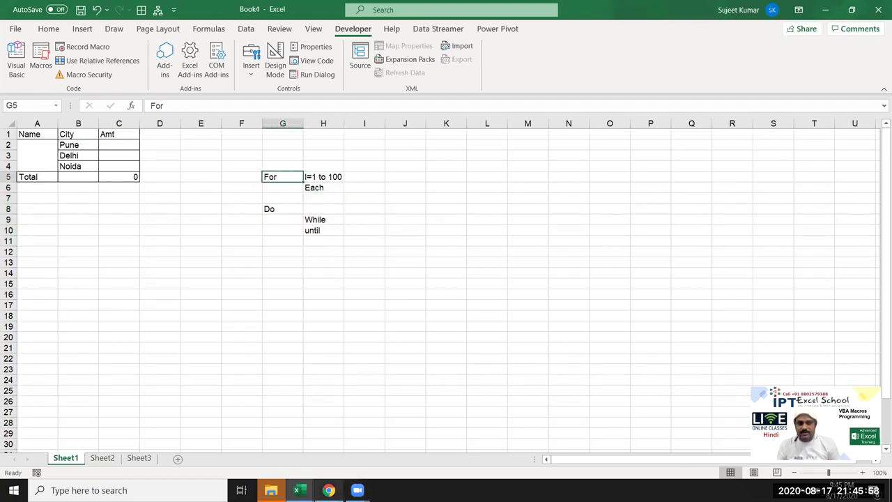
click(397, 448)
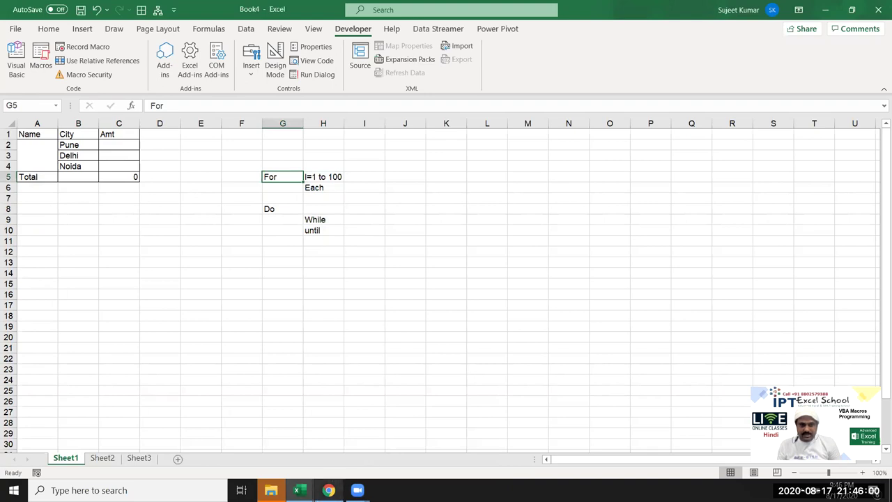
click(328, 490)
- Highlight the For and Next keywords of loop_1's loop
click(304, 465)
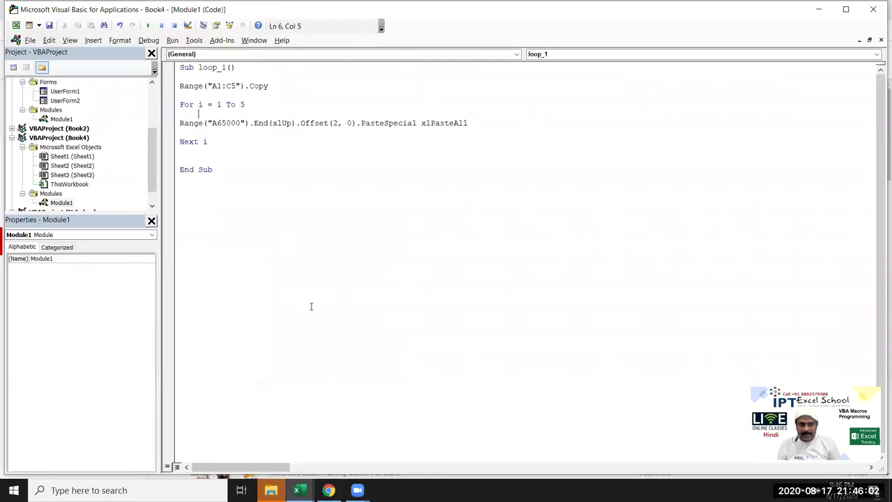
double_click(188, 104)
double_click(187, 143)
double_click(187, 105)
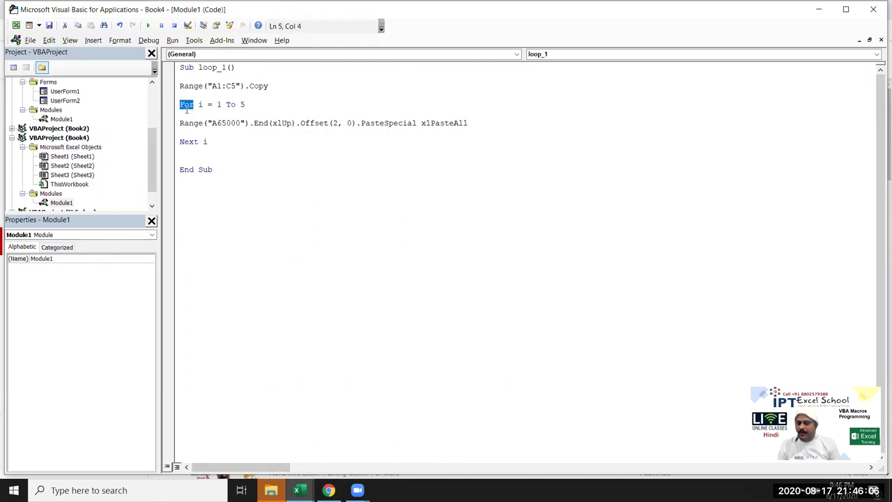
click(187, 150)
double_click(187, 142)
click(188, 149)
- Highlight the counter i and the 1 To 5 range in loop_1's For line
double_click(199, 104)
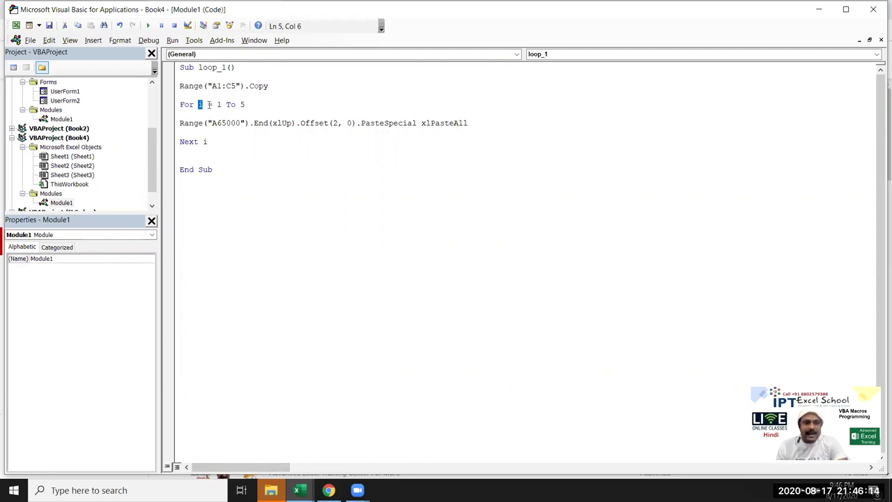
drag(217, 104, 242, 104)
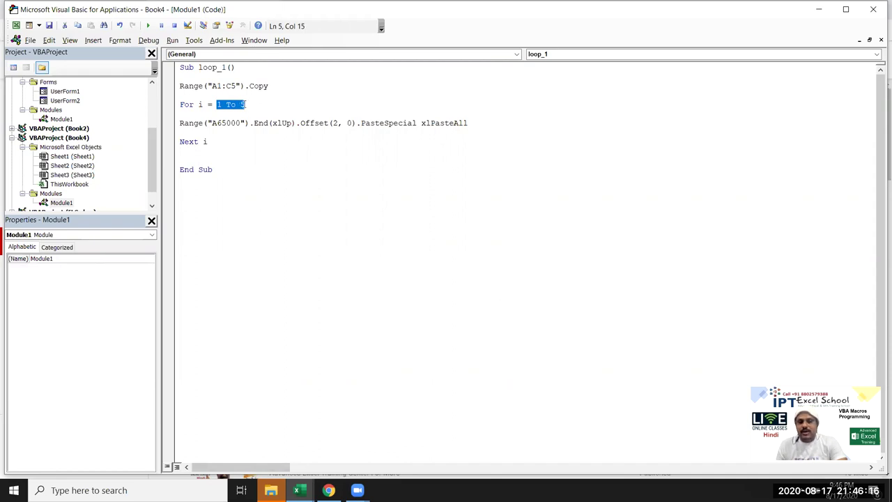
double_click(200, 103)
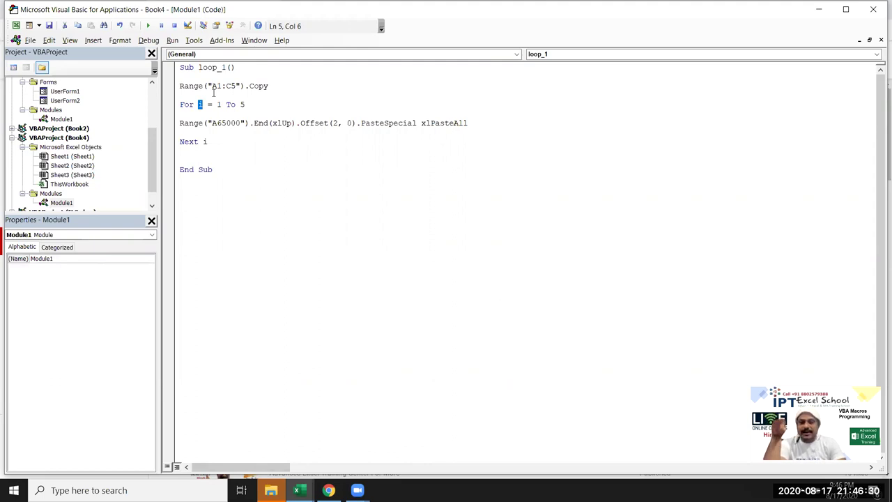
double_click(190, 104)
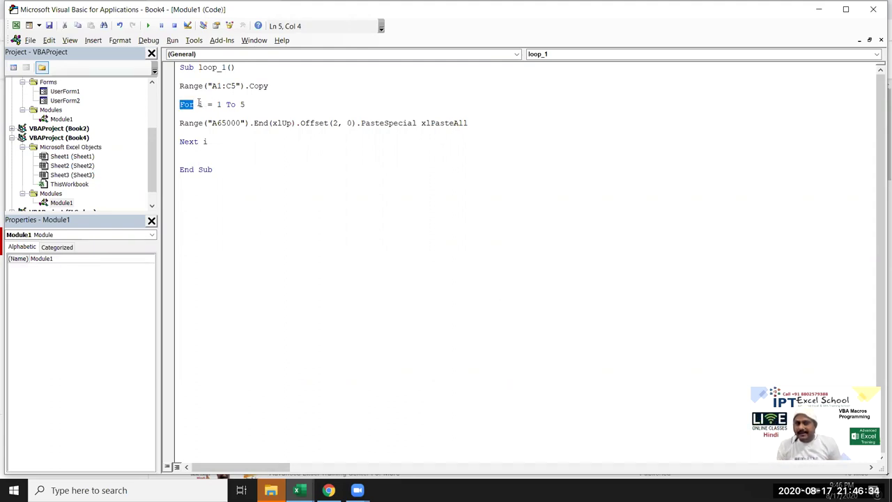
double_click(200, 104)
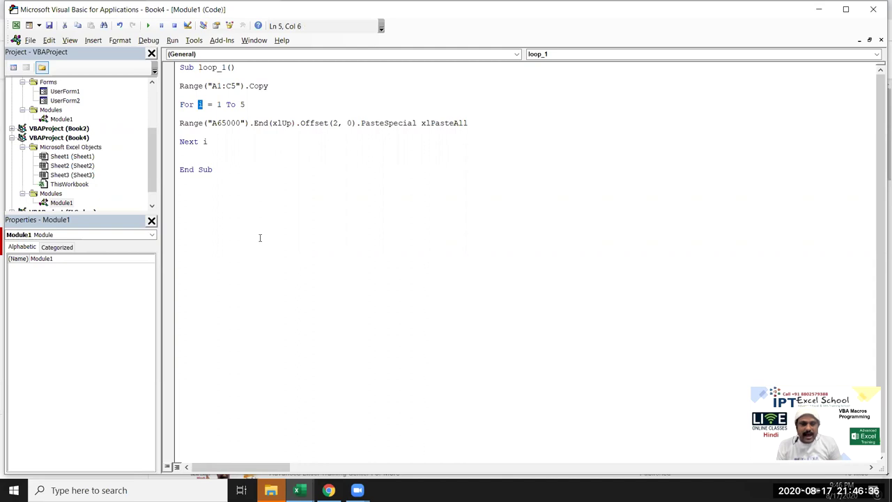
click(211, 235)
- Bring Excel's Book1 workbook forward and select A1:A18 on Sheet5
key(alt+Tab)
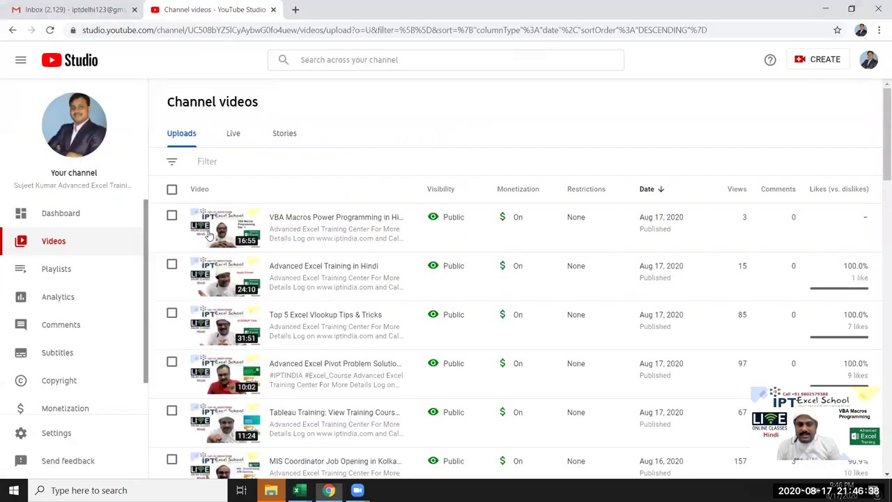
click(298, 489)
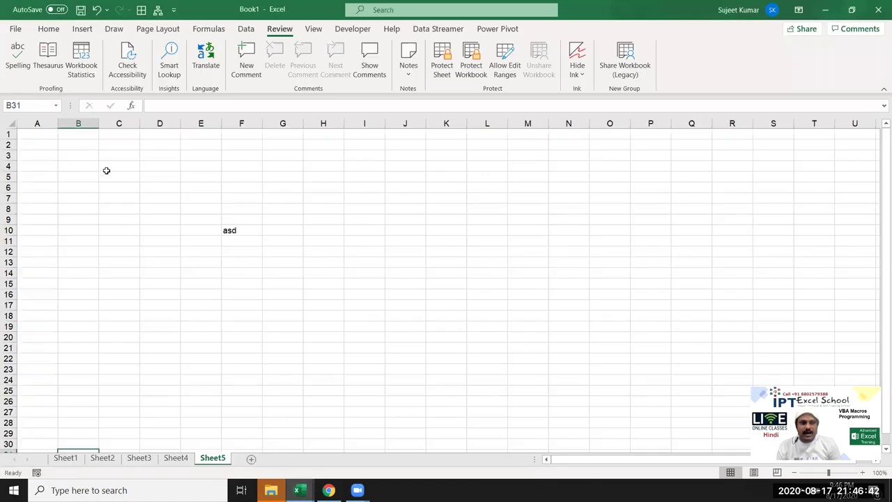
drag(159, 187, 293, 270)
click(105, 207)
mouse_move(49, 138)
mouse_down()
mouse_move(23, 235)
mouse_move(21, 310)
mouse_up()
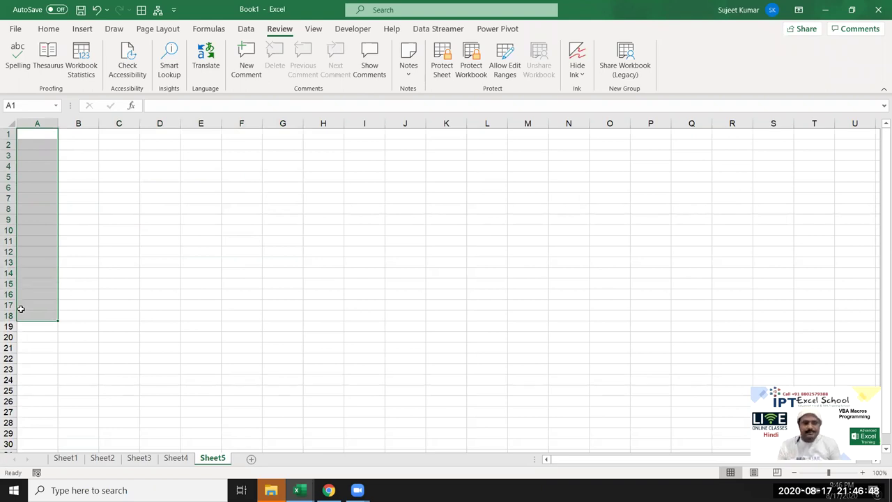
- Start a loop_2 macro below loop_1 with a For i = 1 To 100 line
key(alt+Tab)
key(alt+Tab)
key(alt+Tab)
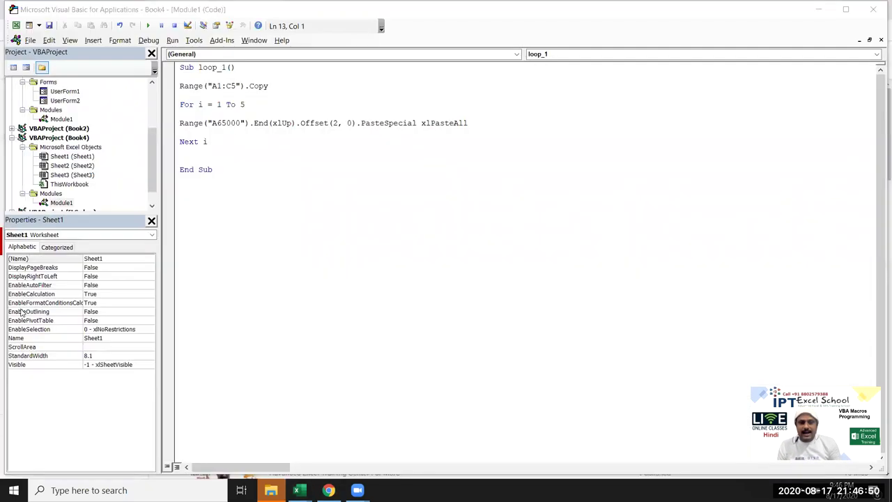
key(Return)
text(sub)
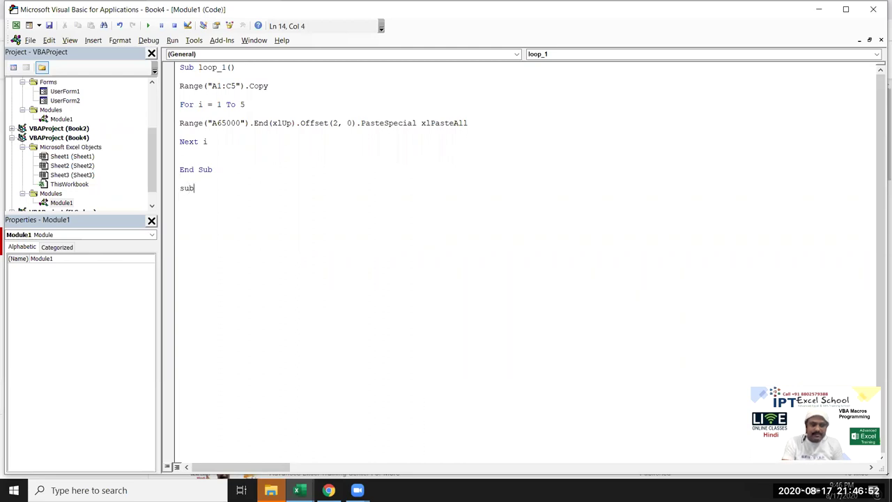
text( loop)
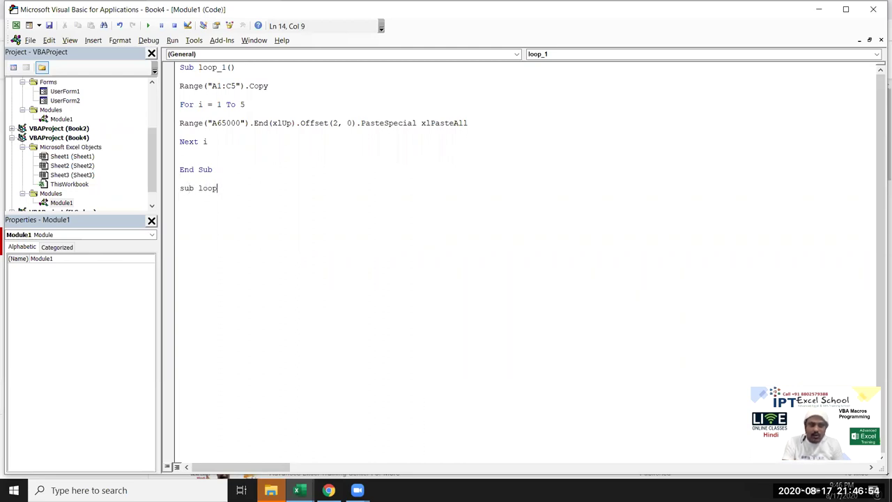
text(_2())
key(Return)
key(Return)
key(Return)
key(Return)
key(Return)
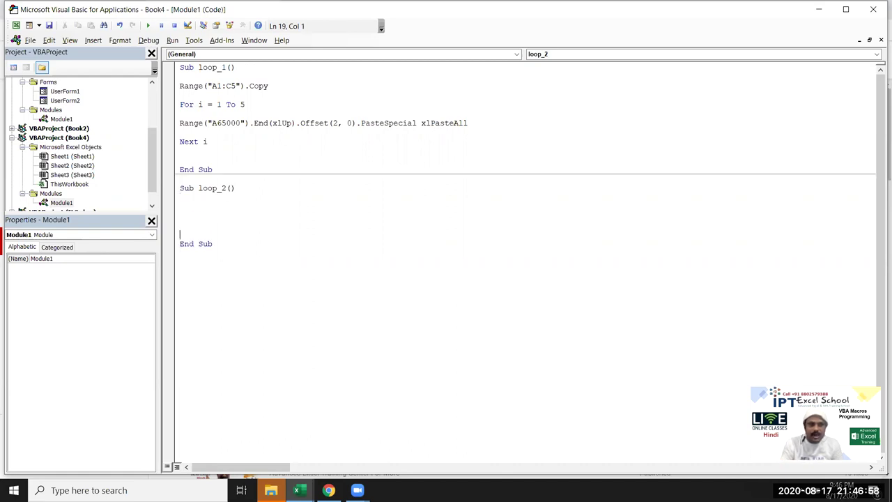
key(Up)
key(Up)
text(f)
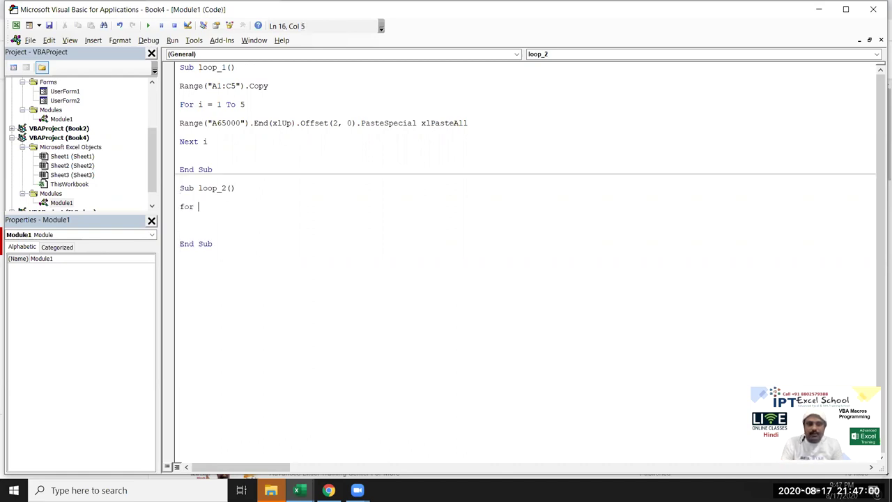
text(= 1 to )
text(1)
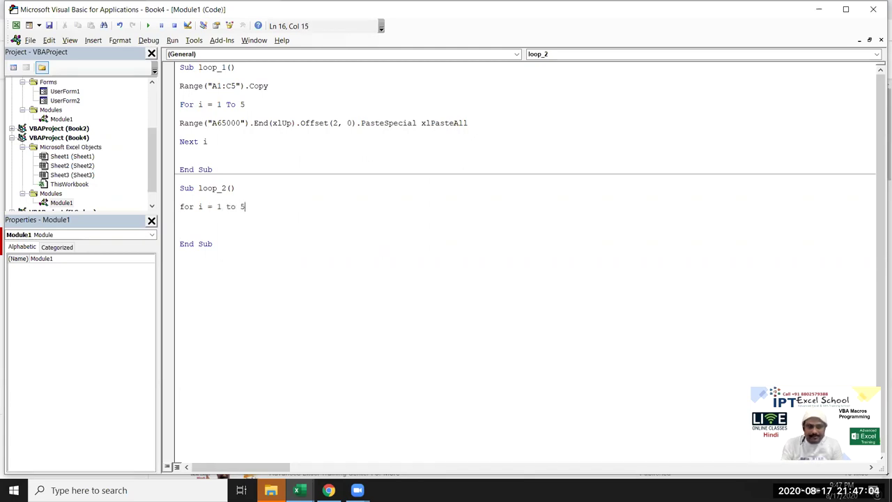
text(00)
key(Return)
key(Return)
key(Return)
- Add Range("A" & i).Value = i and Next i to the loop body
text(rang)
key(BackSpace)
key(BackSpace)
key(BackSpace)
key(BackSpace)
key(BackSpace)
key(Up)
text(range("A" & i).v)
key(Down)
key(Tab)
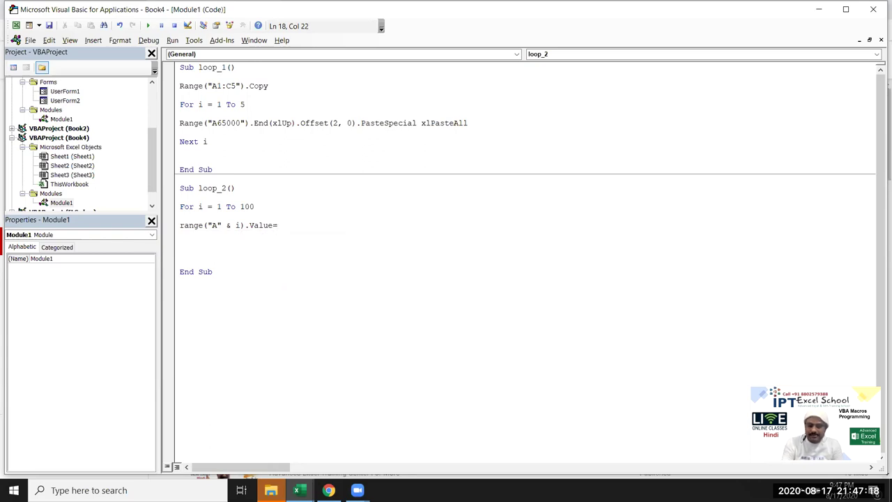
text(i)
key(Return)
key(Return)
text(xt i)
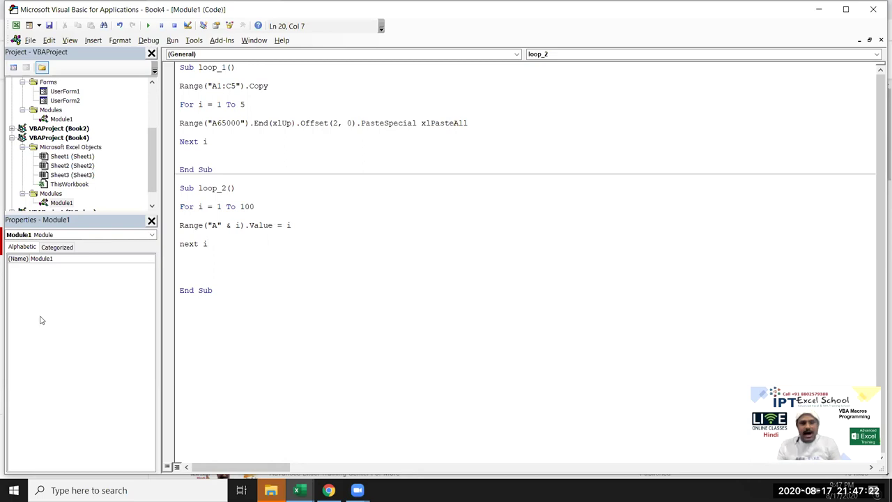
- Run loop_2 and check that column A of Book1 holds 1 to 100
click(208, 207)
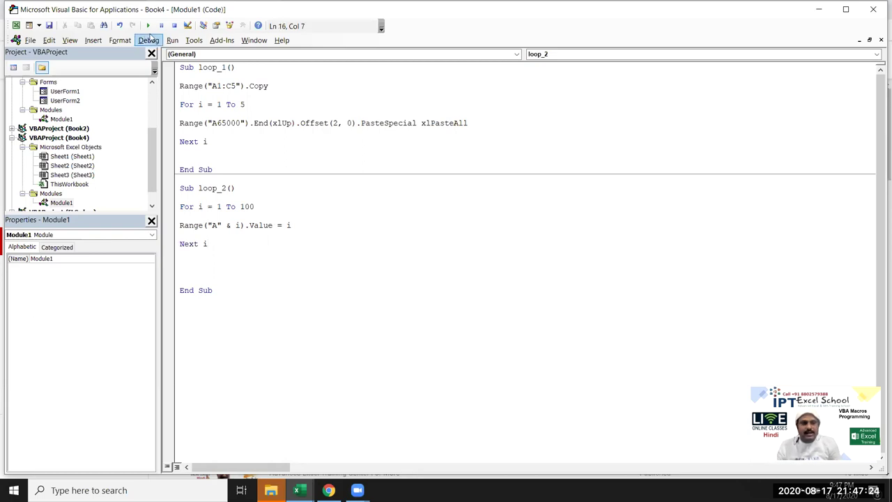
click(148, 25)
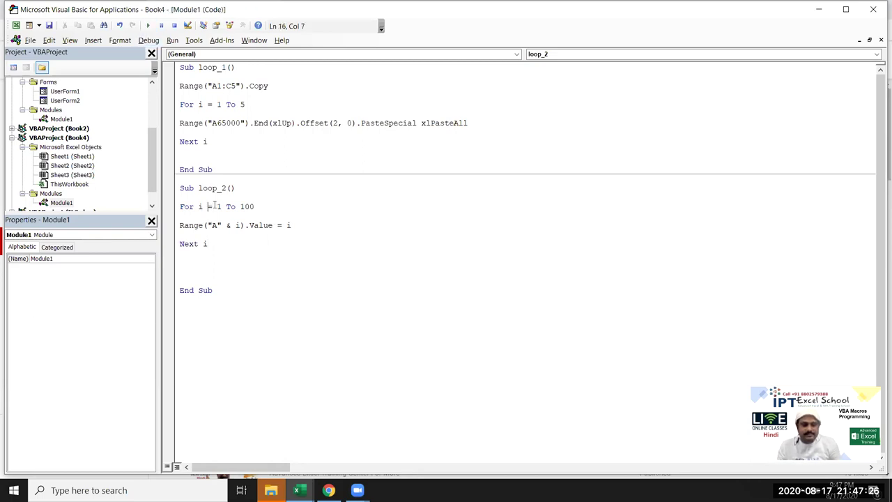
key(alt+Tab)
key(alt+Tab)
key(alt+Tab)
scroll(115, 442, down, 5)
scroll(115, 439, down, 7)
scroll(131, 444, up, 2)
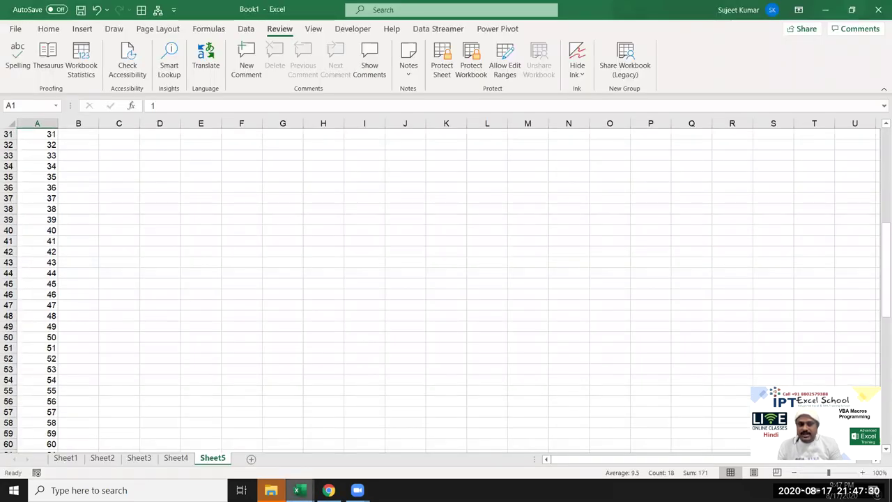
mouse_move(296, 490)
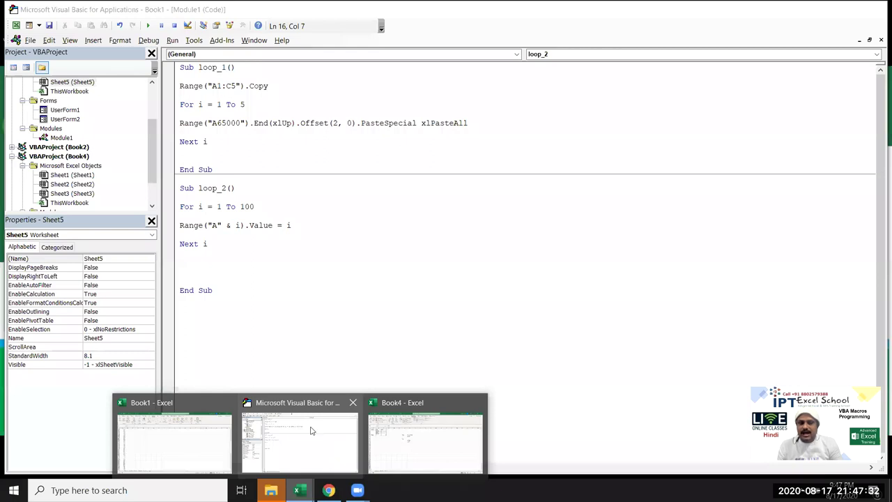
click(311, 430)
drag(240, 225, 208, 226)
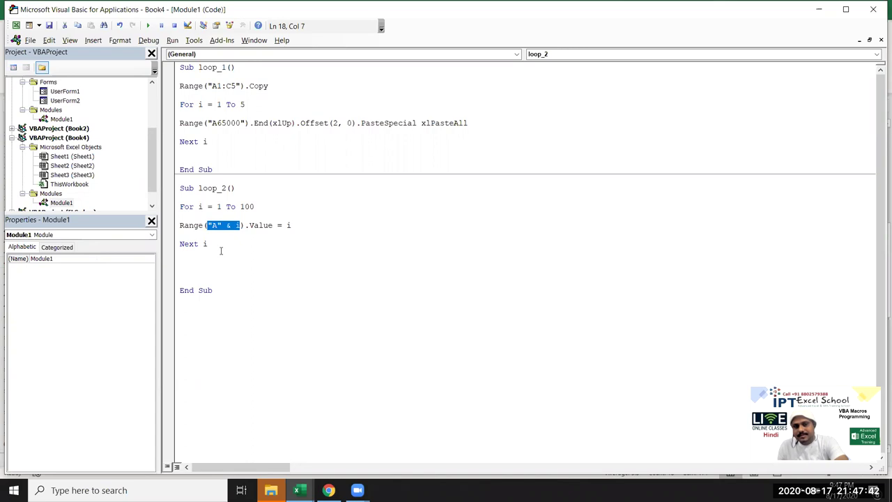
click(233, 244)
click(215, 315)
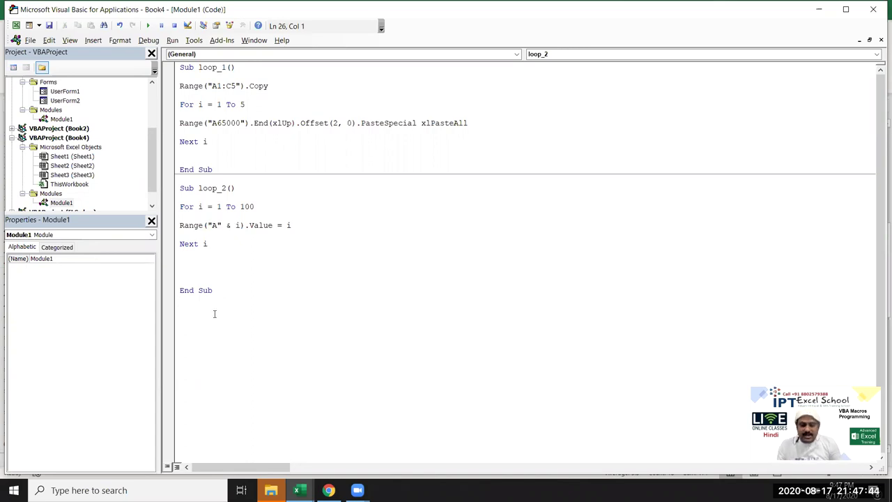
key(alt+F11)
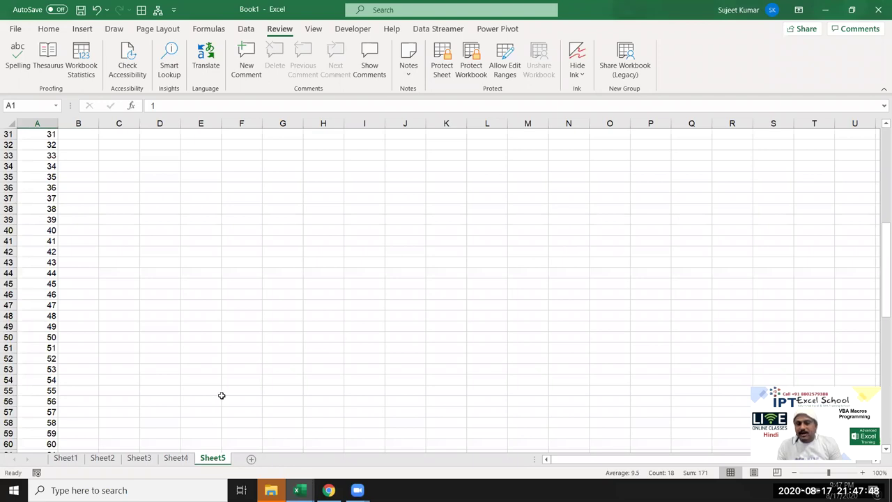
- Create loop_3 with a For i = 1 To Sheets.Count … Next i loop
key(alt+F11)
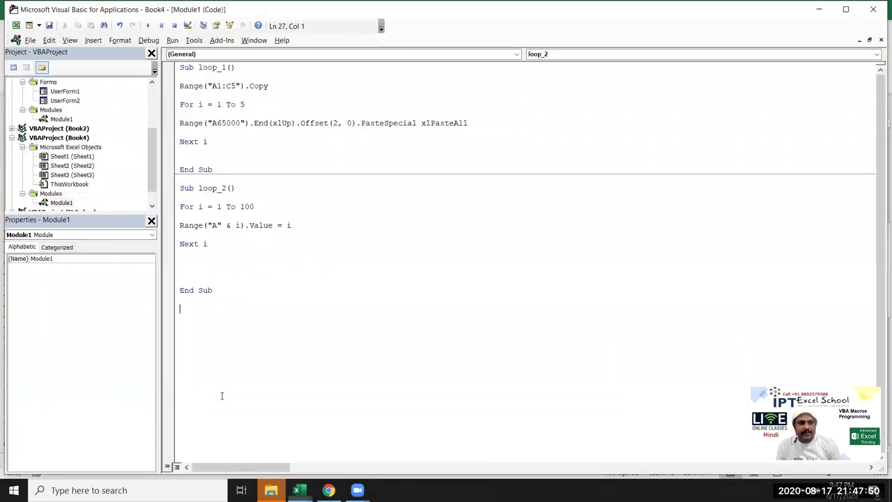
key(Return)
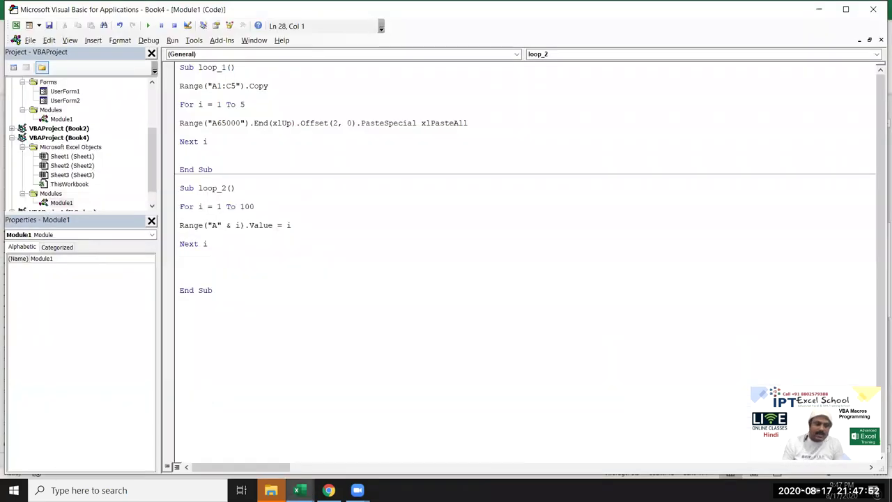
text(sub)
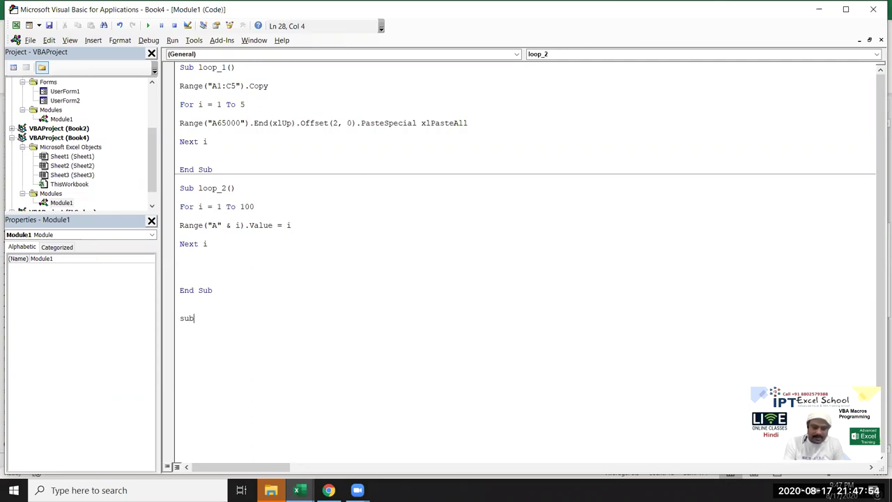
text(oop_3())
key(Return)
key(Return)
key(Return)
text(or i = 1 to sheets)
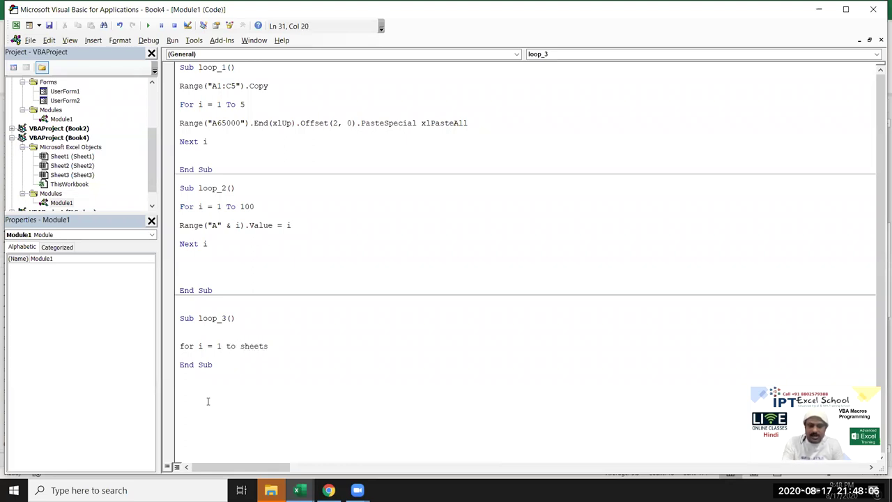
text(.c)
key(Down)
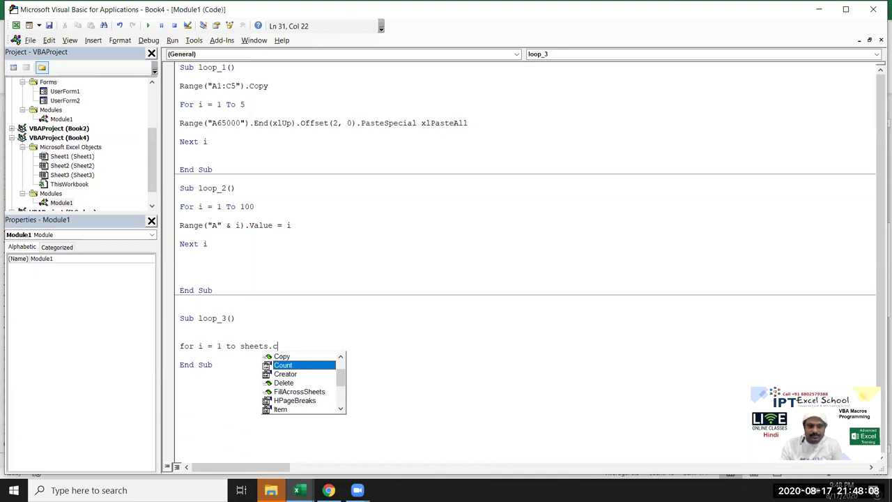
key(Tab)
key(Return)
key(Return)
key(Return)
text(xt i)
key(Up)
key(Return)
- Add Sheets(i).Name = "Data" & i inside the loop and run loop_3
text(sheets()
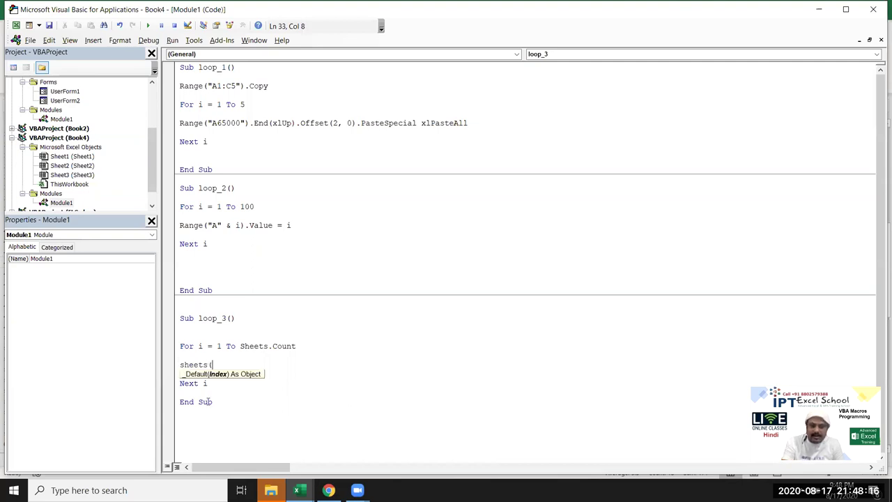
text(i).name=)
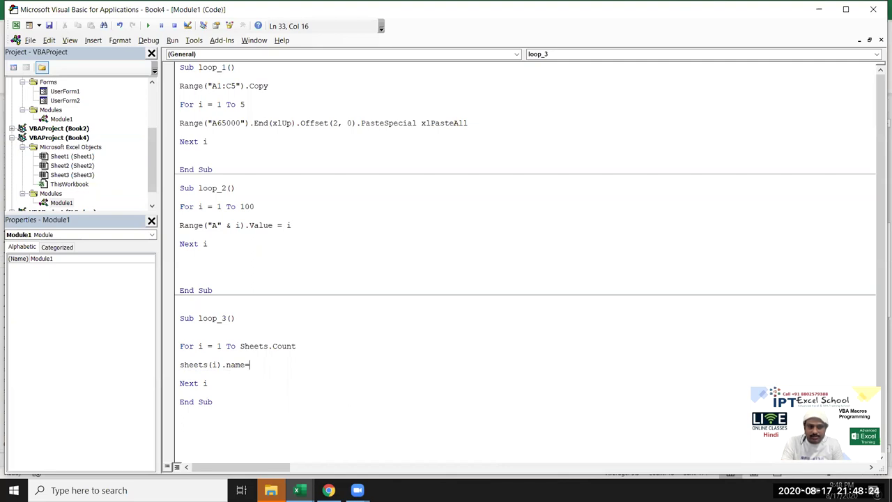
text("Data" & i)
click(273, 406)
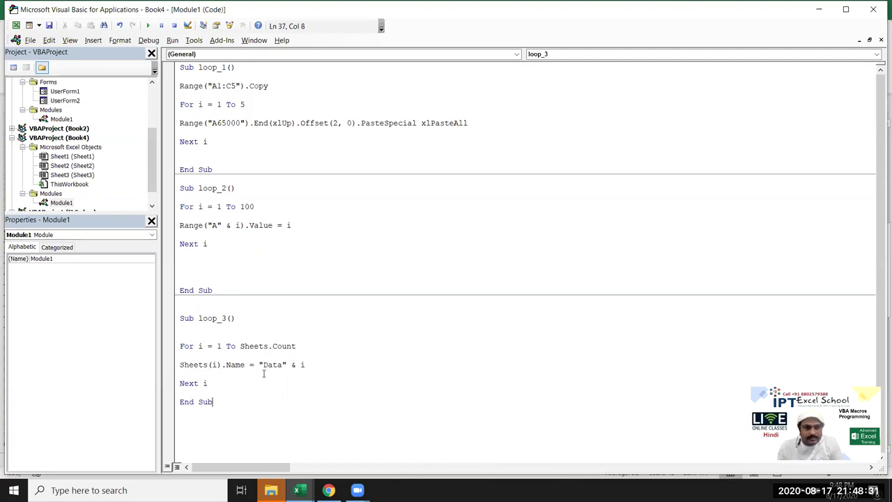
click(218, 364)
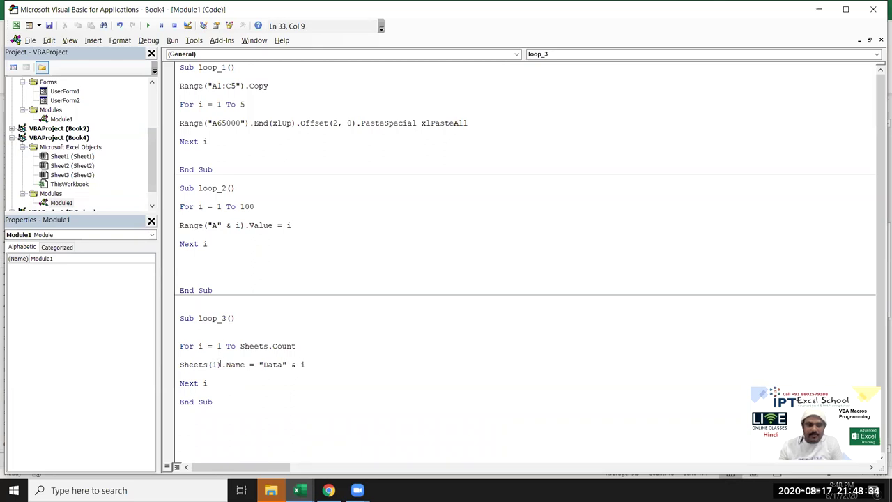
key(BackSpace)
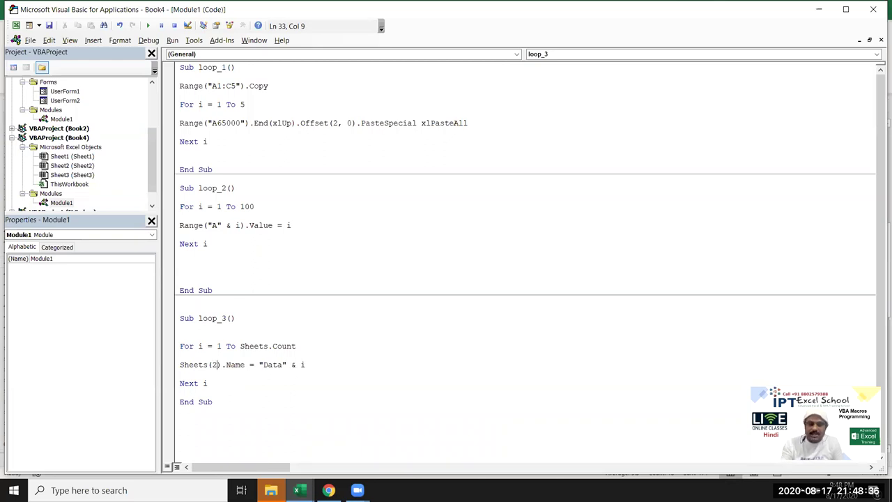
text(i)
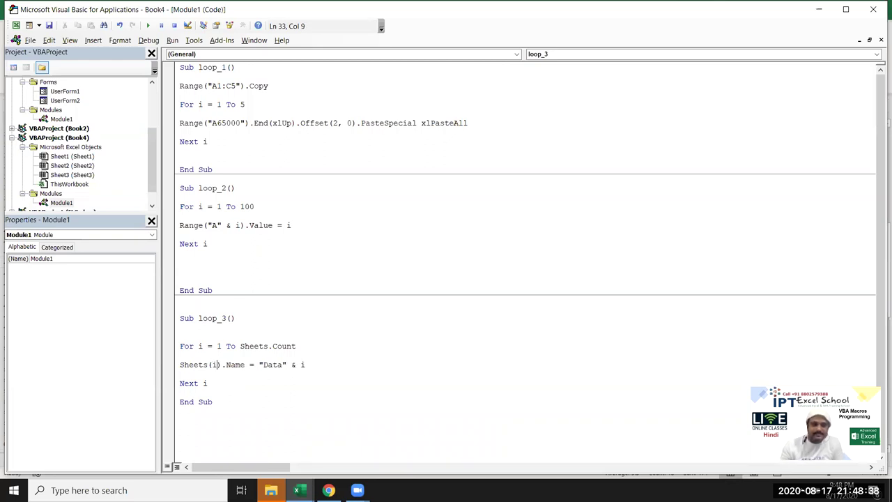
click(245, 383)
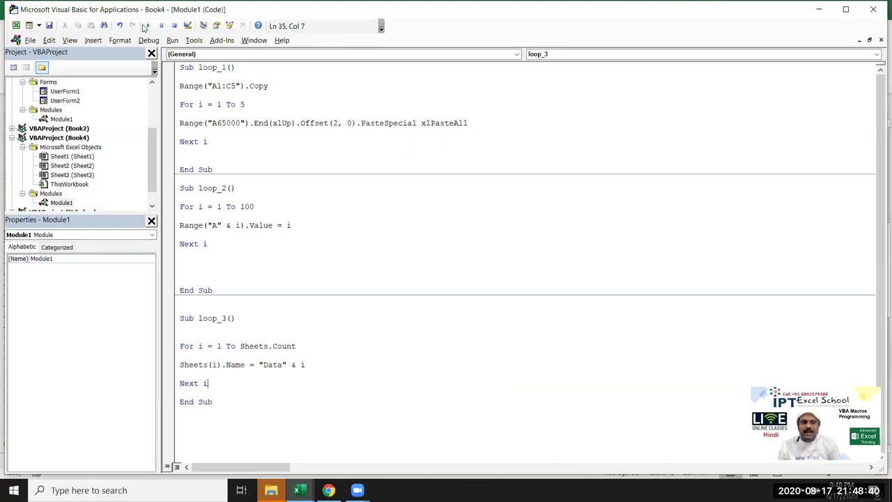
click(148, 25)
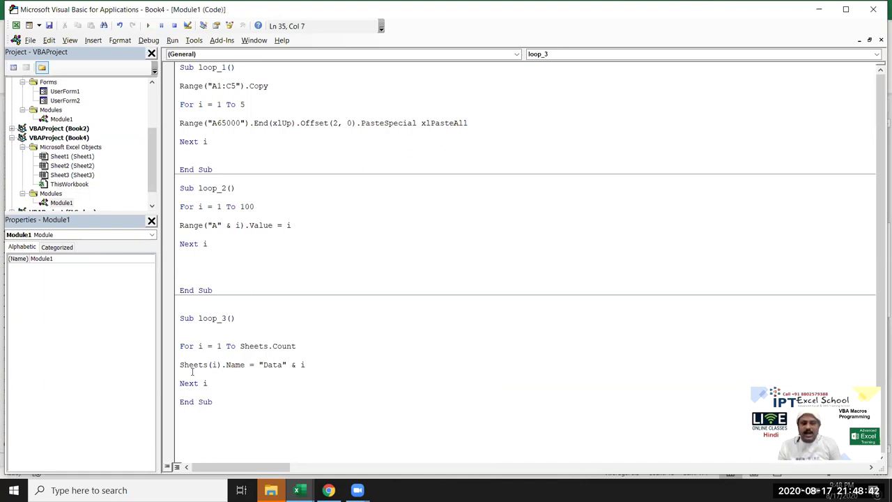
key(alt+F11)
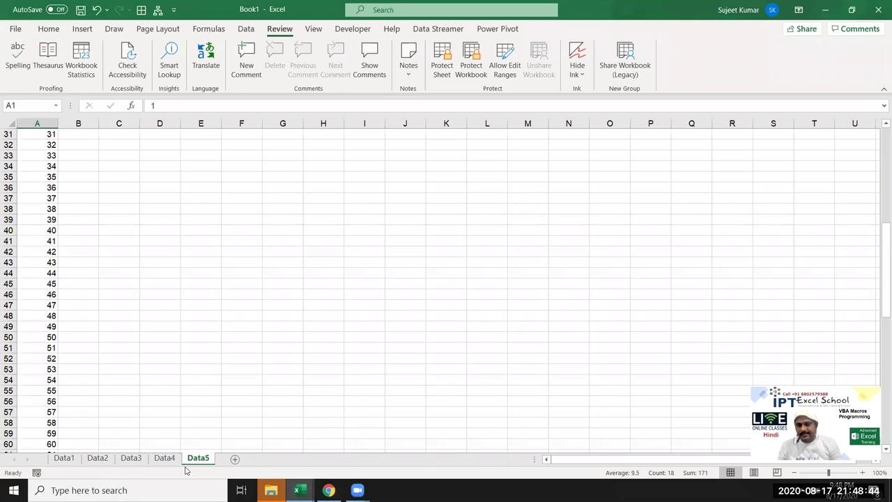
key(alt+F11)
double_click(201, 346)
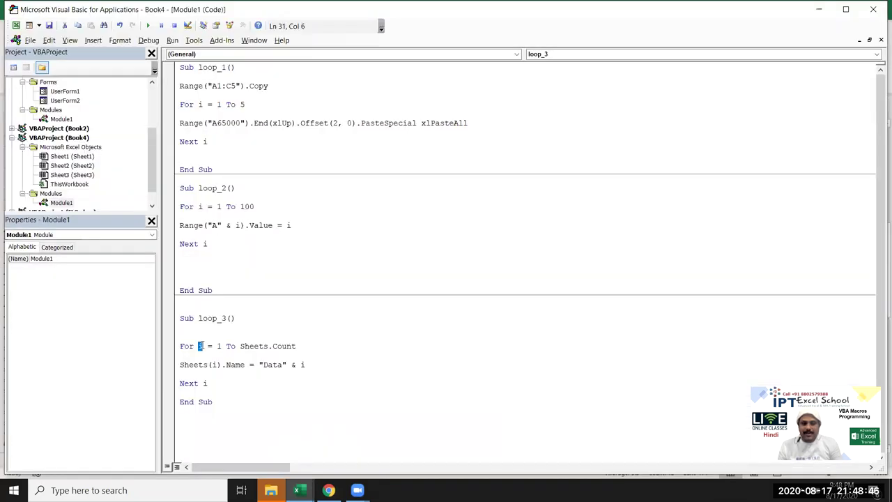
click(209, 365)
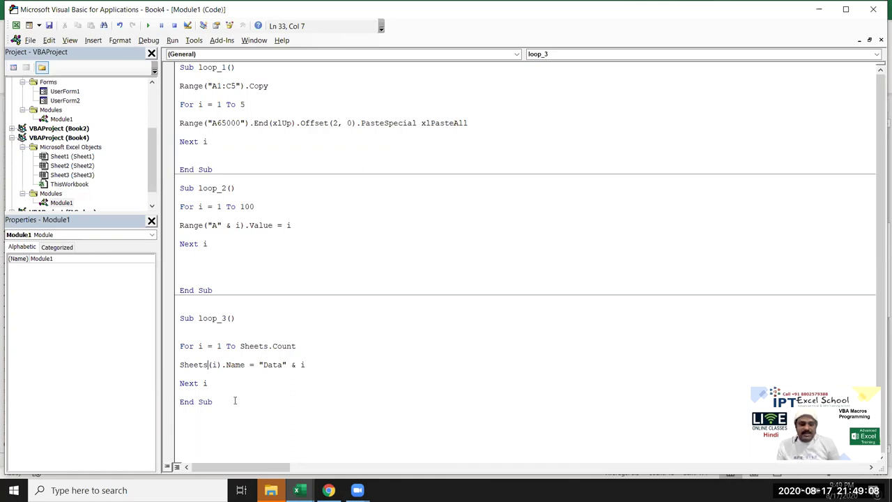
- Enter a =RANDBETWEEN(10,90) formula in cell A1 of Data5
key(alt+F11)
click(39, 221)
key(ctrl+Home)
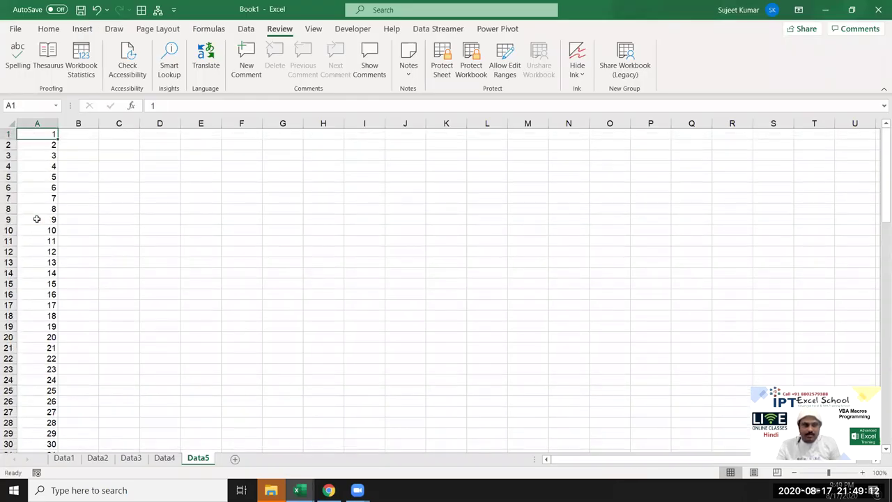
key(Down)
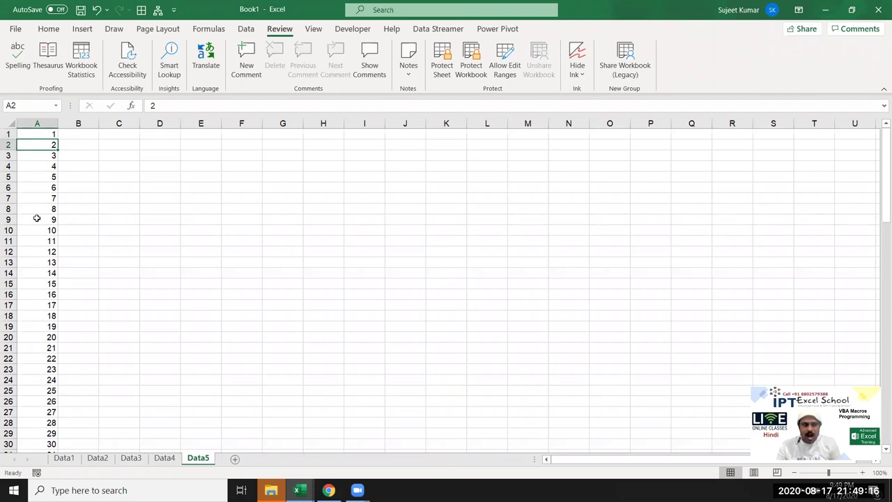
key(Right)
key(Left)
key(Up)
text(=ra)
key(Down)
key(Down)
key(Down)
key(Tab)
text(10,)
text(30)
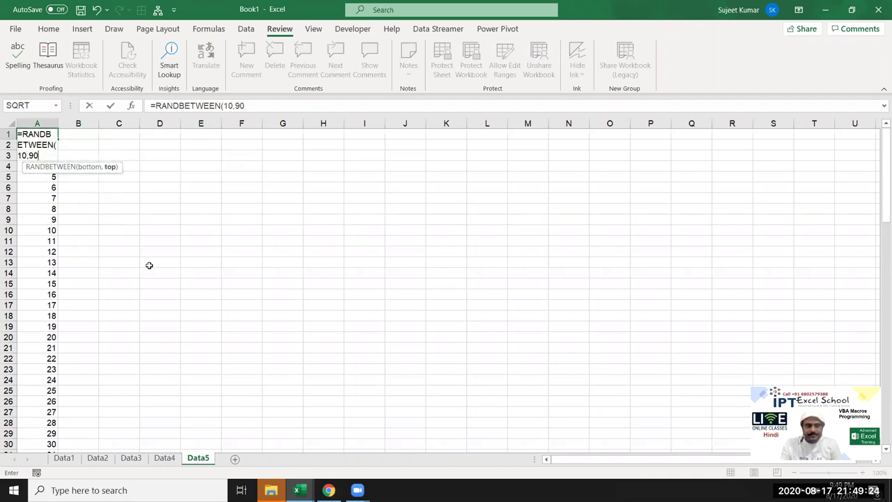
key(Return)
- Fill the formula down column A and paste it back as fixed values
click(52, 131)
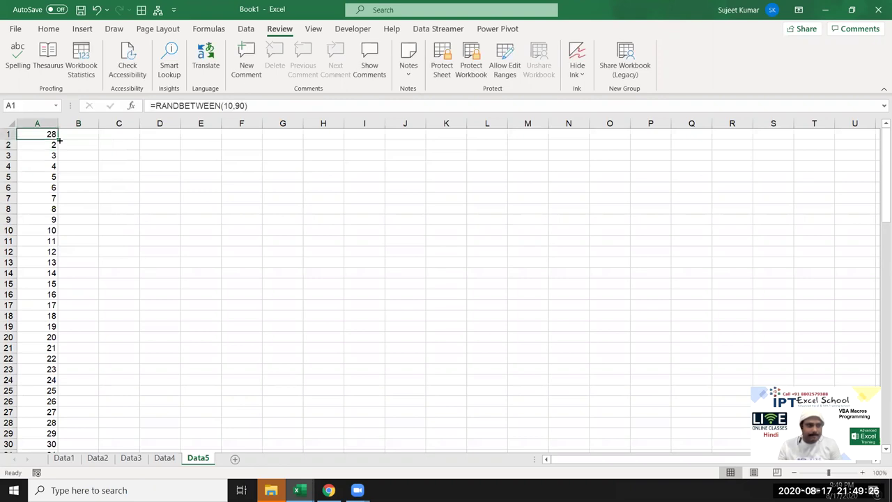
double_click(58, 140)
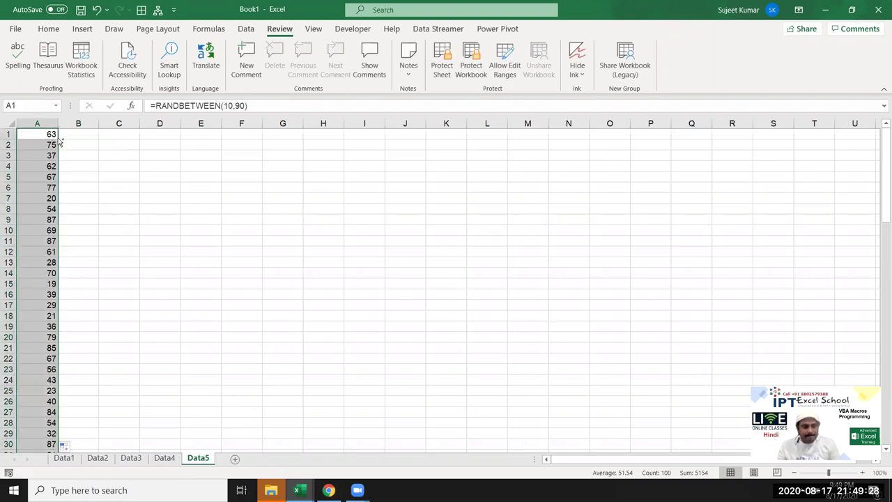
key(ctrl+c)
click(48, 28)
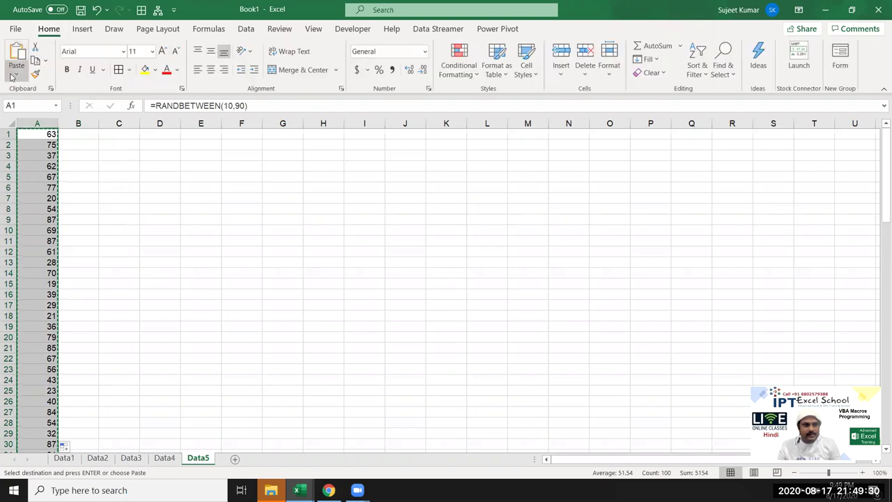
click(16, 75)
click(15, 163)
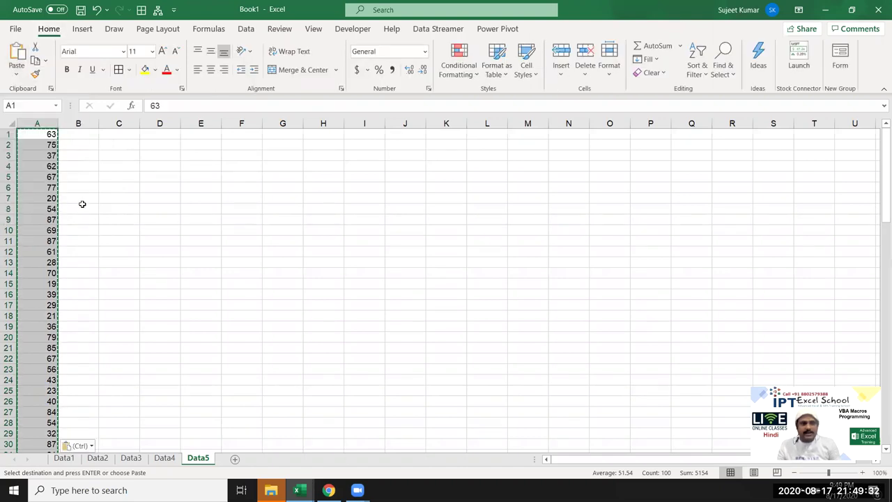
click(50, 198)
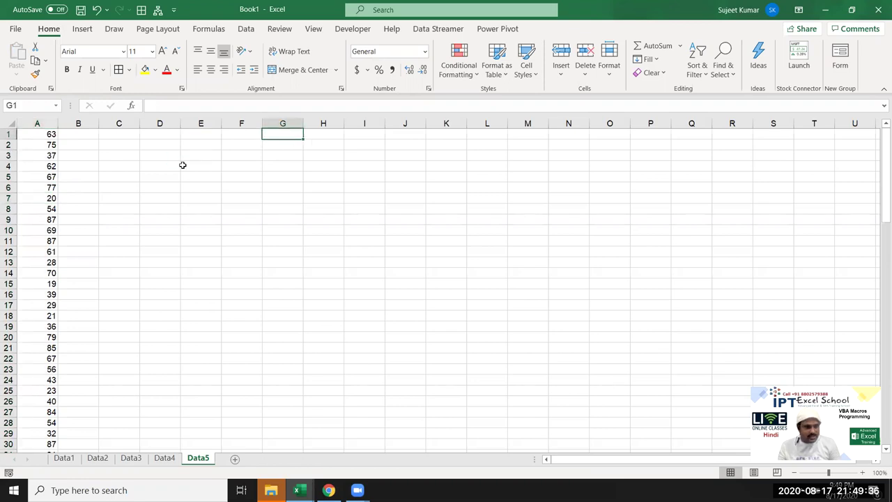
key(alt+F11)
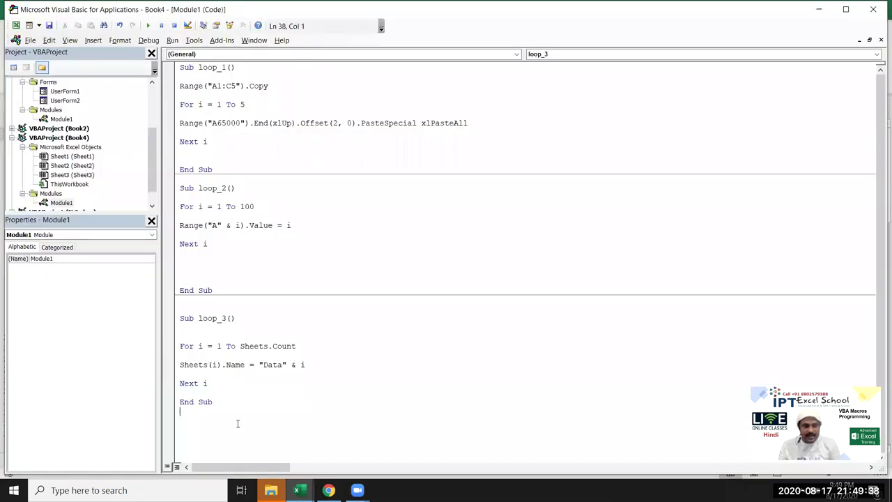
- Begin a second Sub loop_3 below End Sub with an unfinished For i = 1 To line
click(237, 427)
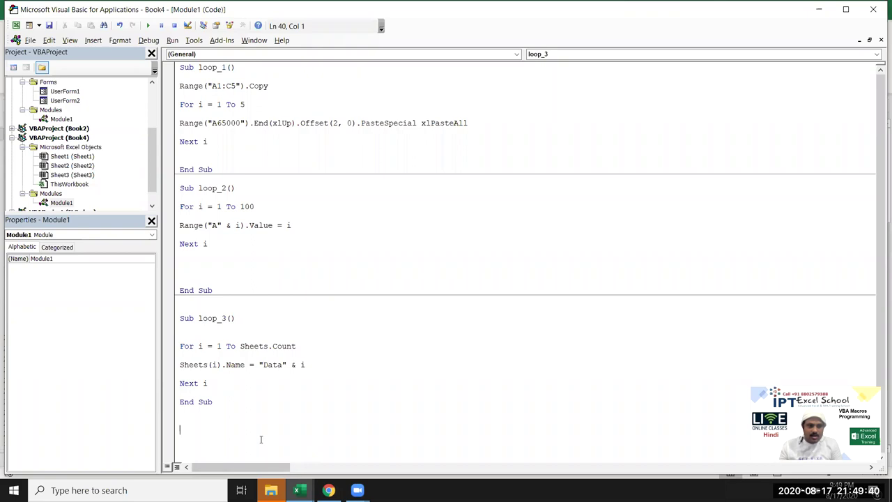
key(Up)
text(sub loop_3()
key(Return)
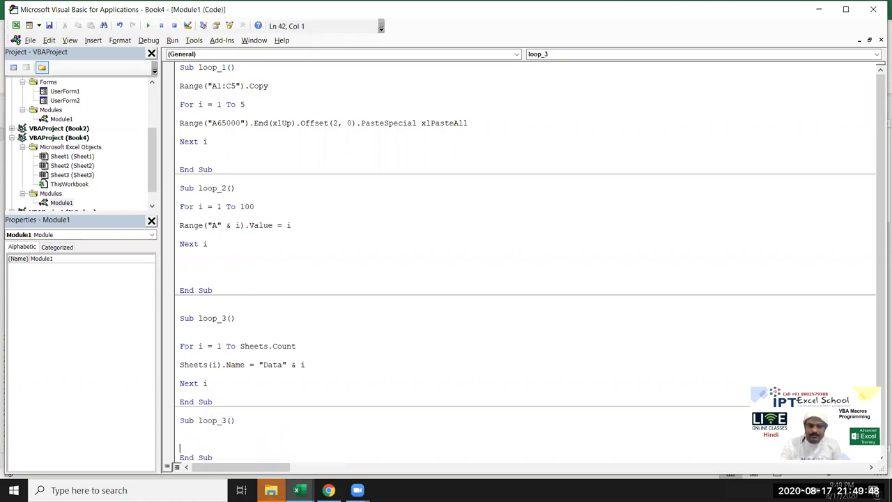
mouse_move(271, 490)
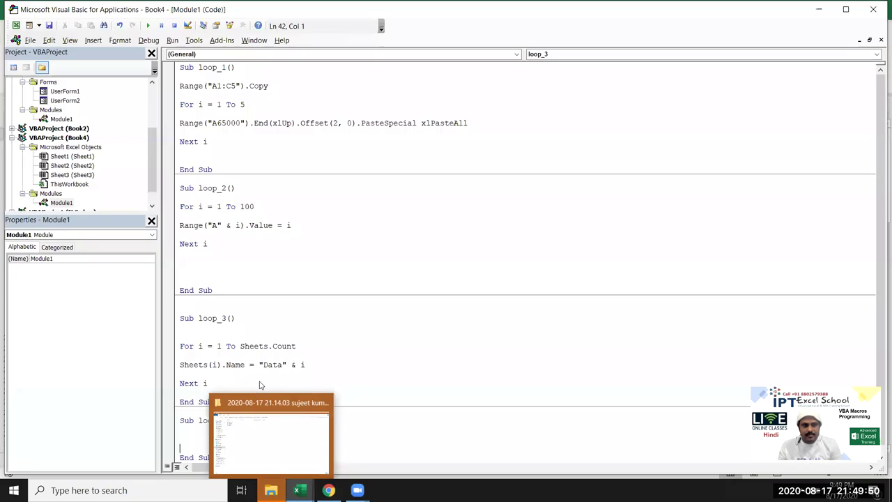
click(195, 428)
scroll(197, 429, down, 1)
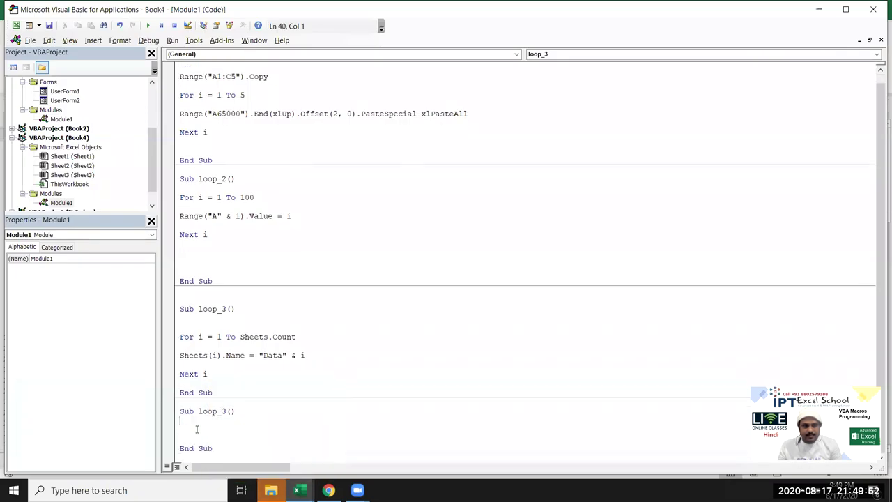
key(Return)
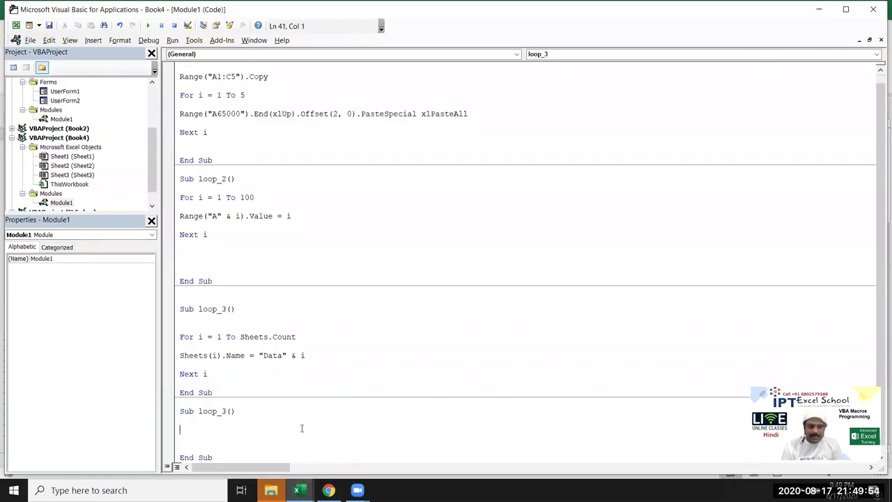
text(for)
text(= 1to)
key(alt+F11)
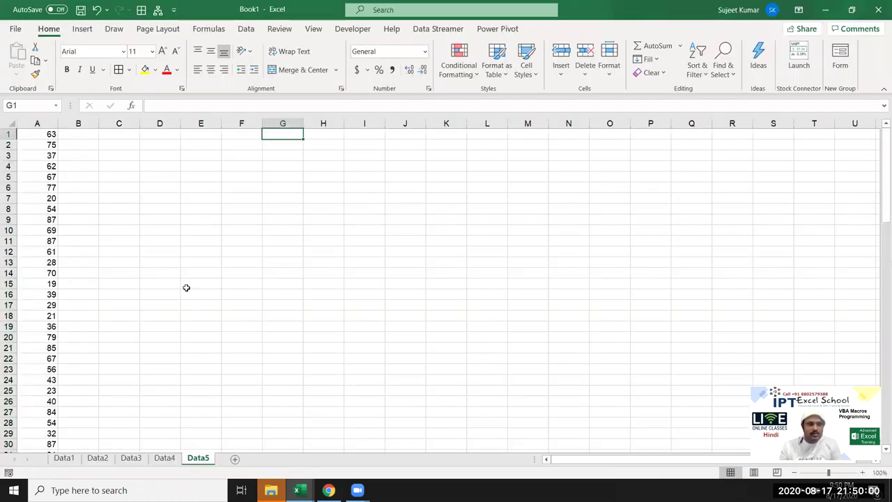
- Find column A's last row at 100 and complete the line For i = 1 To 100
click(54, 239)
key(ctrl+Down)
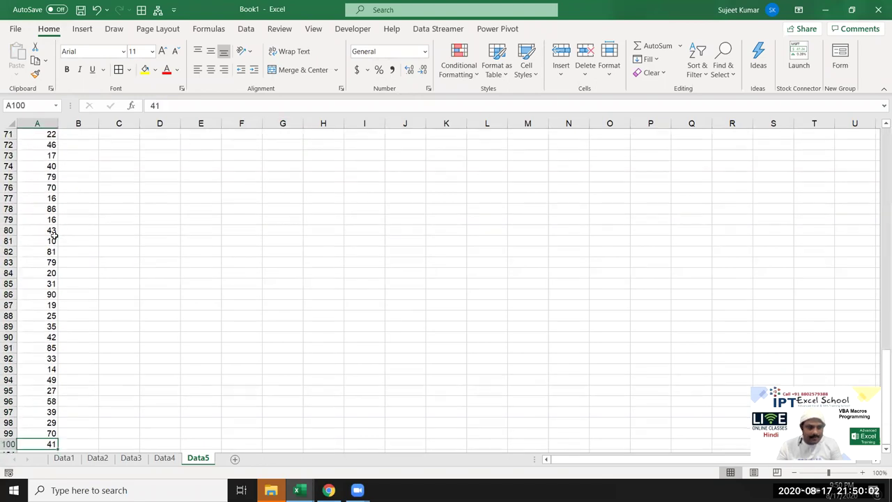
key(alt+F11)
text(100)
key(Return)
scroll(209, 306, down, 1)
key(Down)
key(Down)
key(Down)
key(Return)
key(Return)
key(Return)
key(Return)
key(Return)
key(Return)
key(Return)
key(Return)
key(Return)
key(Return)
key(Return)
key(Return)
key(Return)
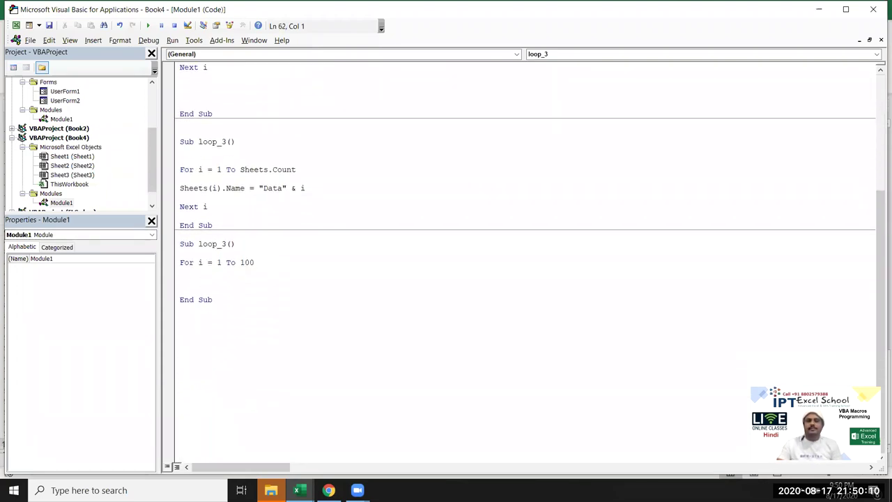
- Close the For loop with a Next i line, leaving a blank line for the loop body
click(216, 277)
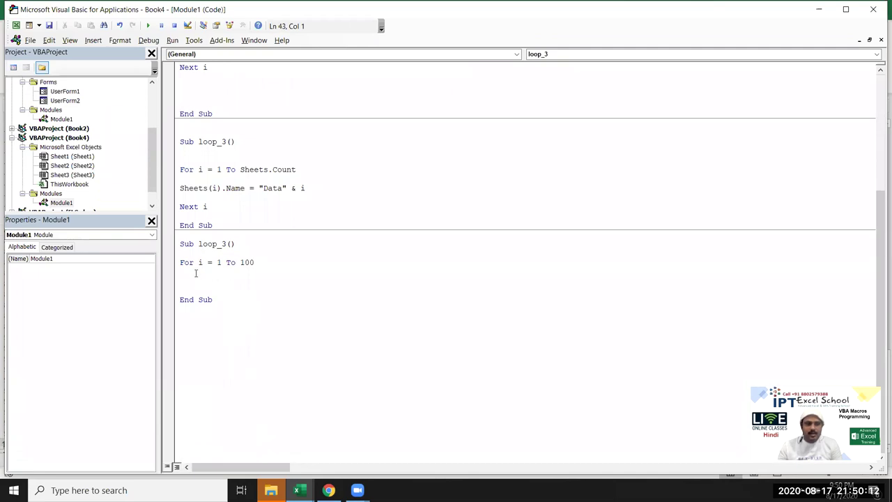
key(Return)
key(Return)
text(ext i)
key(Up)
key(Return)
key(Return)
key(Up)
key(Up)
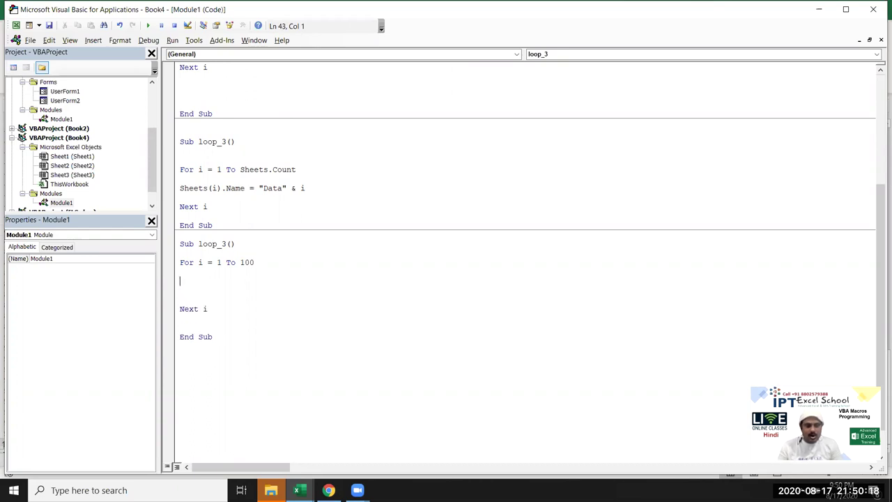
- Write the condition If Range("A" & i).Value > 50 Then inside the loop
text(if range("i")
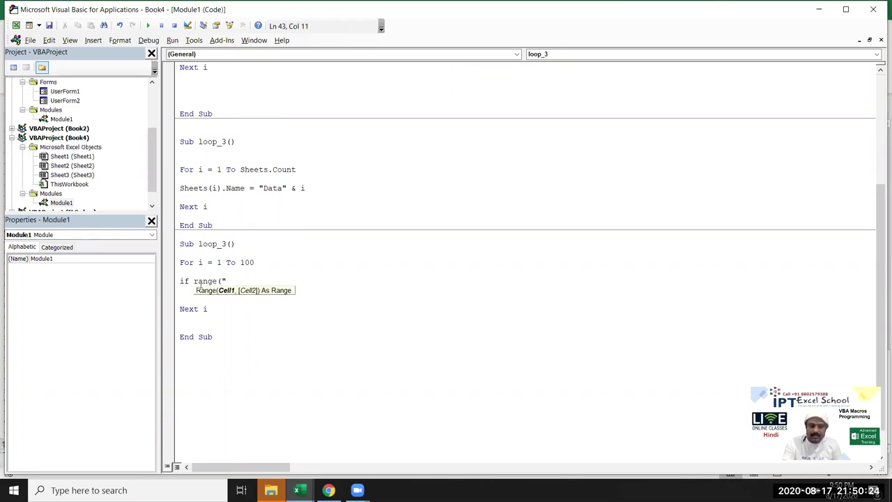
text())
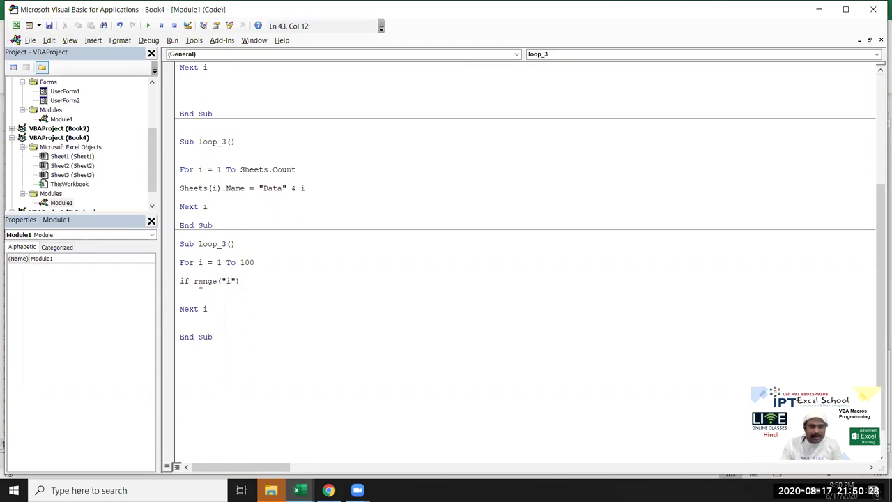
key(BackSpace)
text(A)
key(Right)
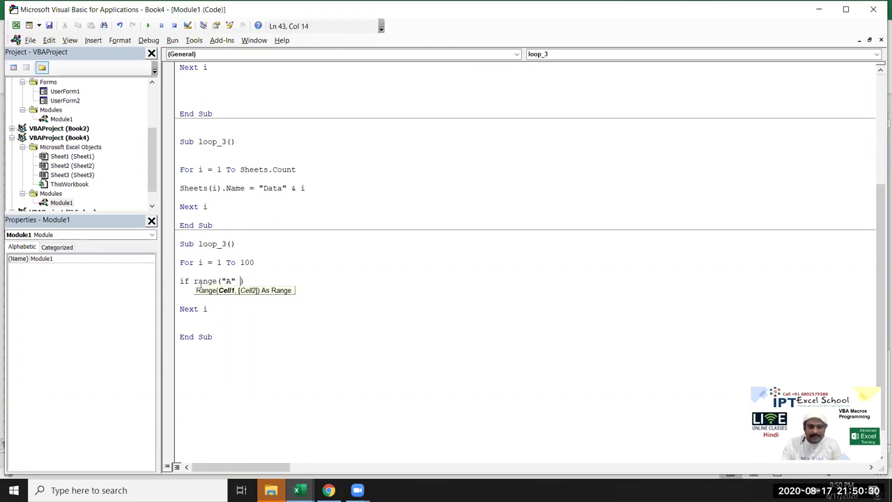
text(& i).v)
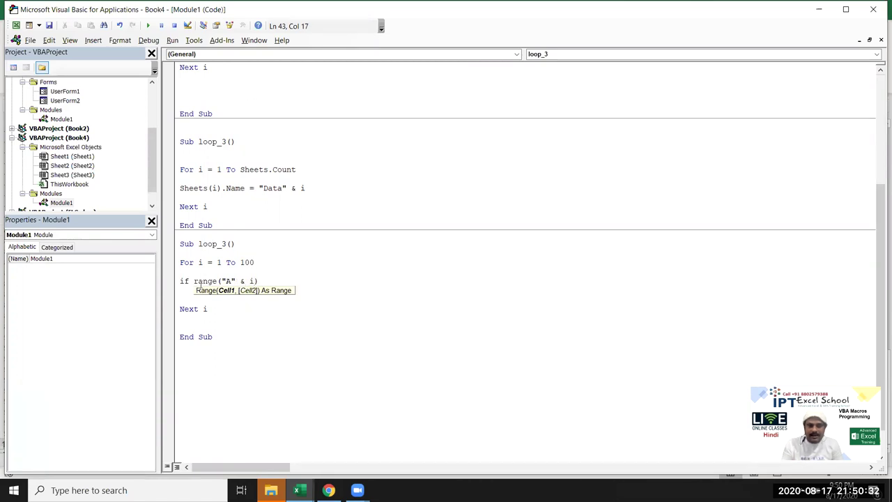
key(Right)
text(.v)
key(Down)
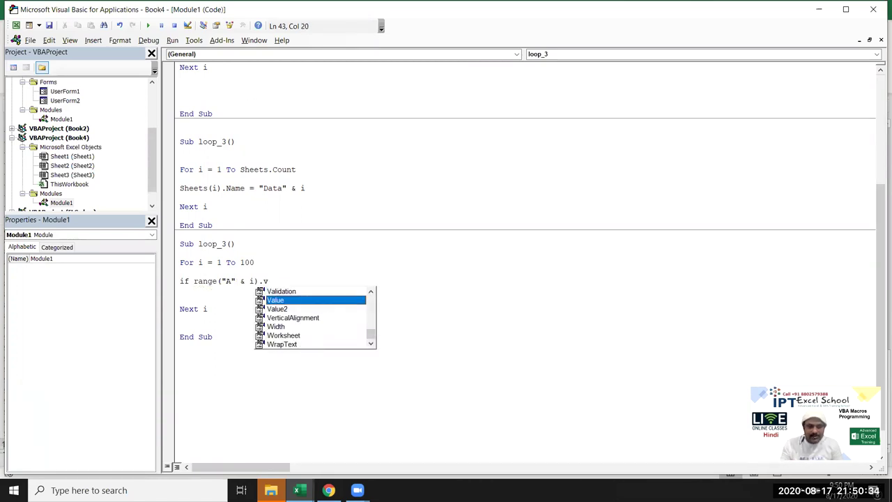
key(Tab)
text(50 )
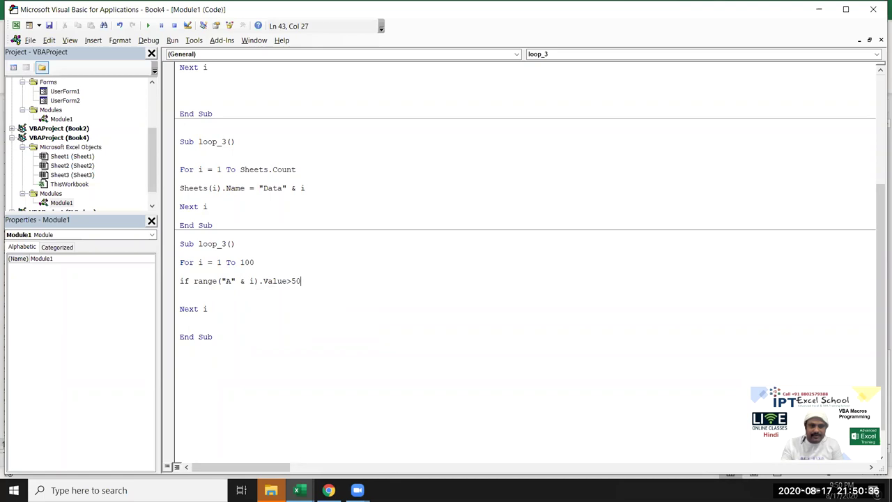
text(thn)
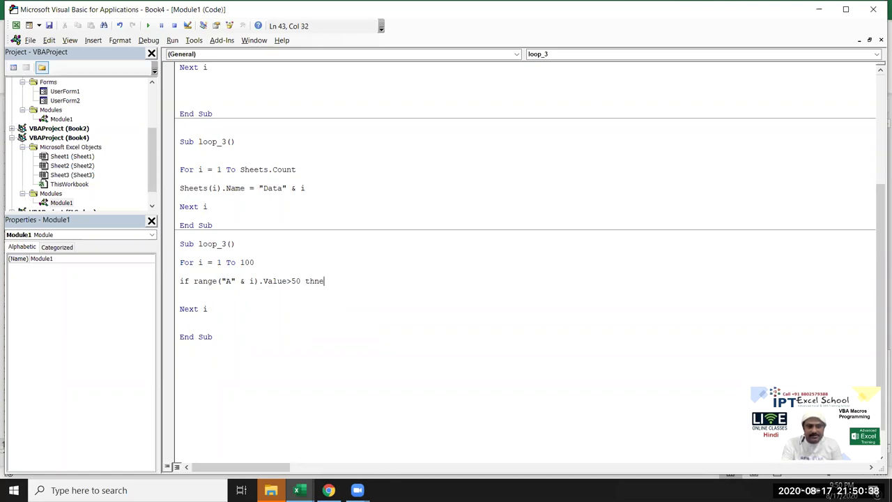
key(BackSpace)
text(en )
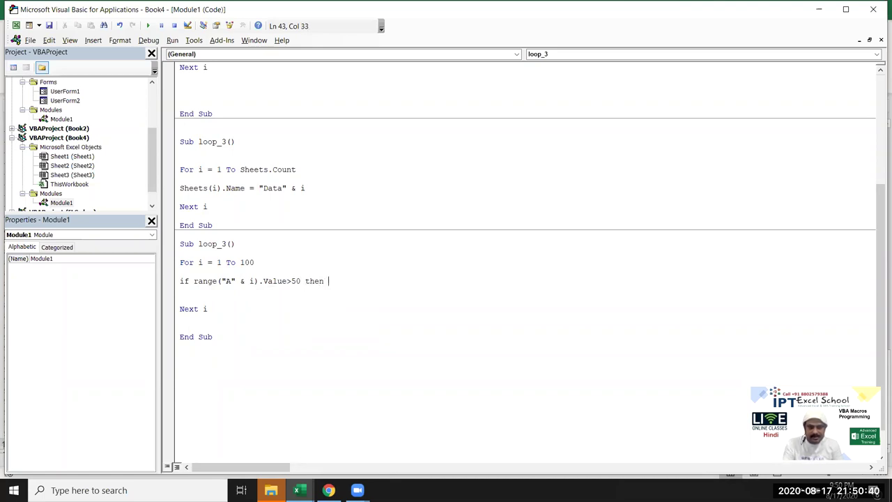
text(ran)
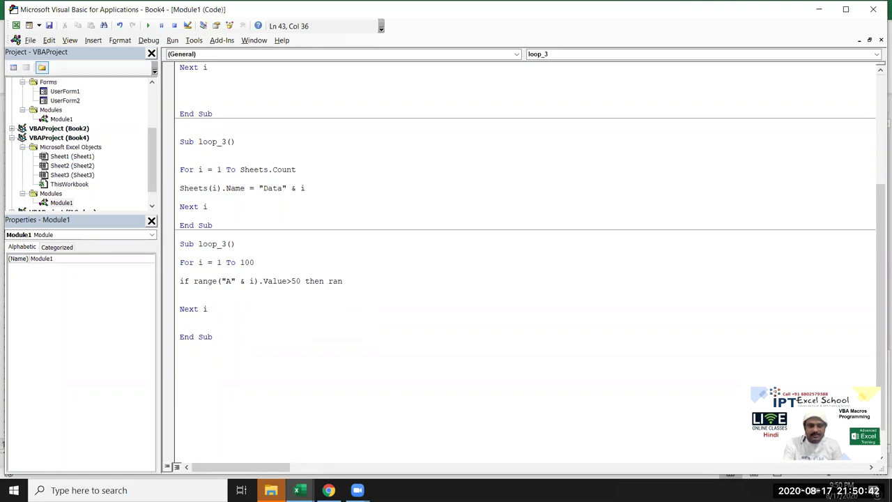
key(BackSpace)
key(BackSpace)
key(BackSpace)
key(Return)
- Add Range("G" & i).Value = Range("A" & i).Value and close the block with End If
text(range()
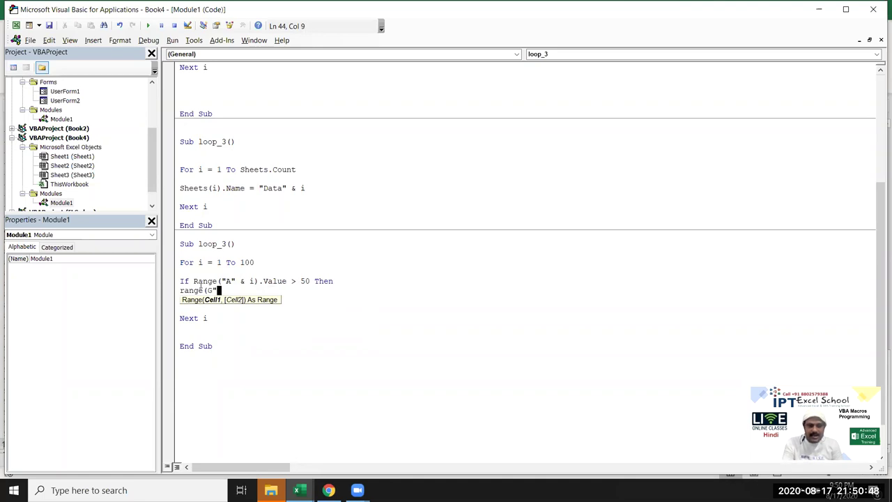
text("G" & i))
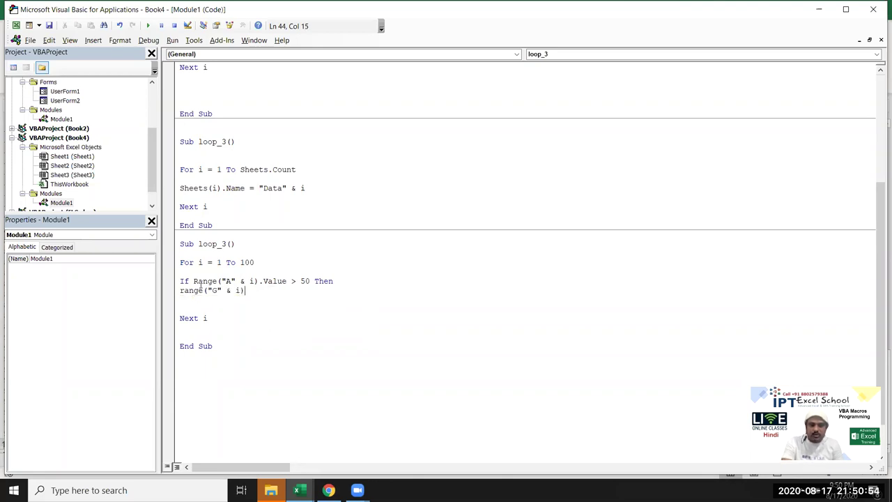
text(.v =)
click(304, 319)
key(Return)
drag(287, 281, 193, 281)
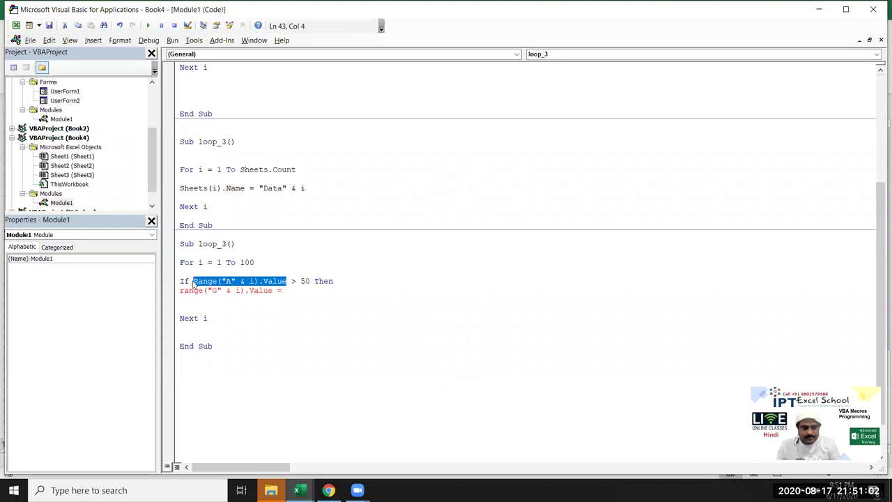
click(290, 290)
key(ctrl+v)
key(Return)
text(nd if)
key(Return)
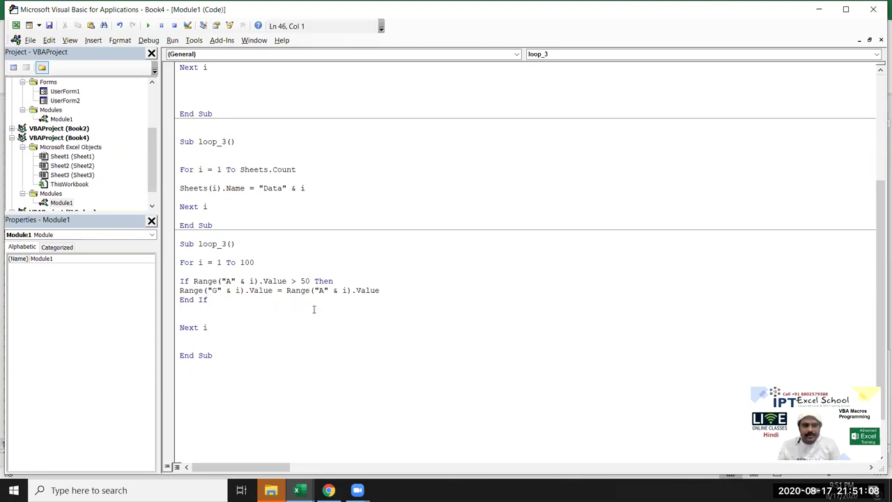
- Clear the ambiguous name error by renaming the duplicate Sub loop_3 to loop_4
click(148, 25)
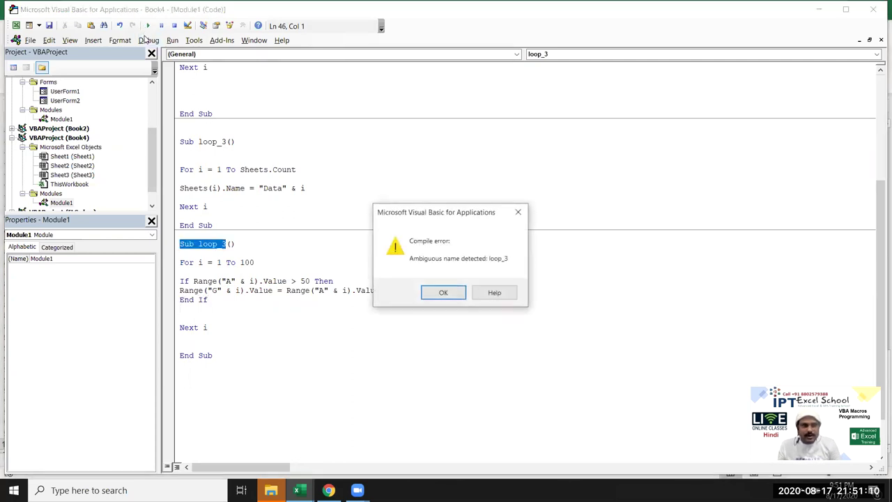
key(Return)
key(Down)
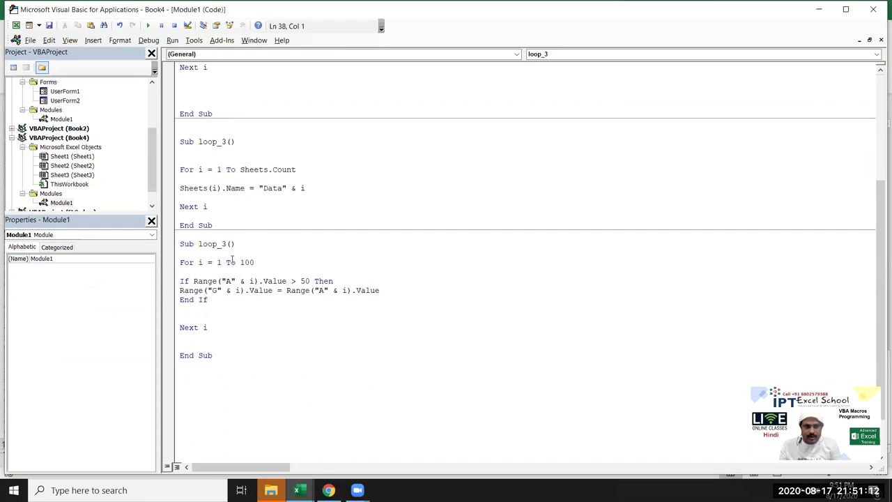
key(BackSpace)
text(4)
- Run loop_4 and switch to Excel to see the results
click(255, 300)
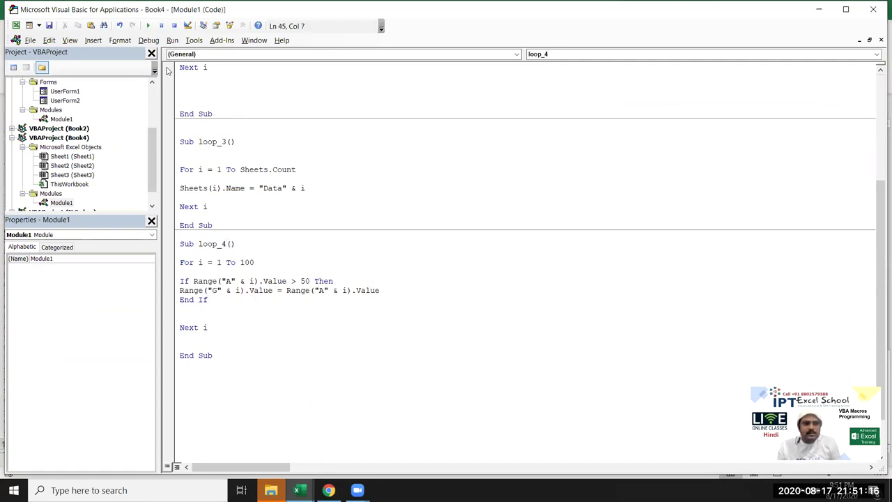
key(Down)
key(Down)
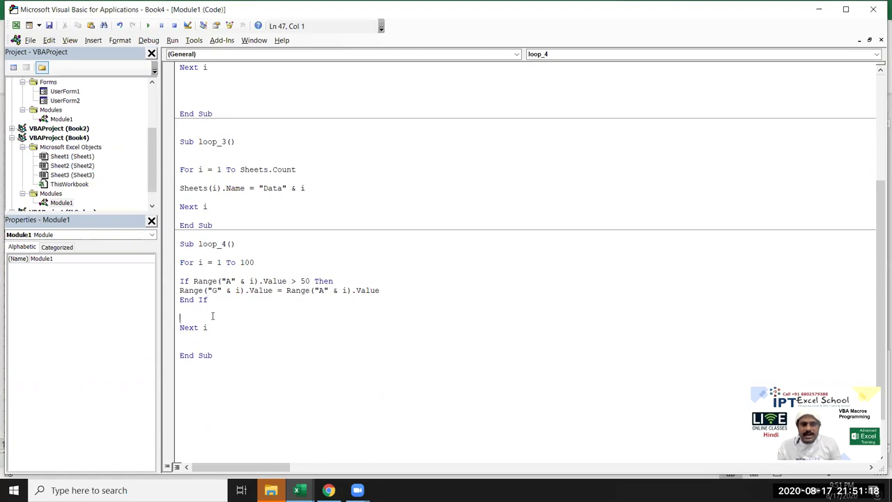
key(alt+F11)
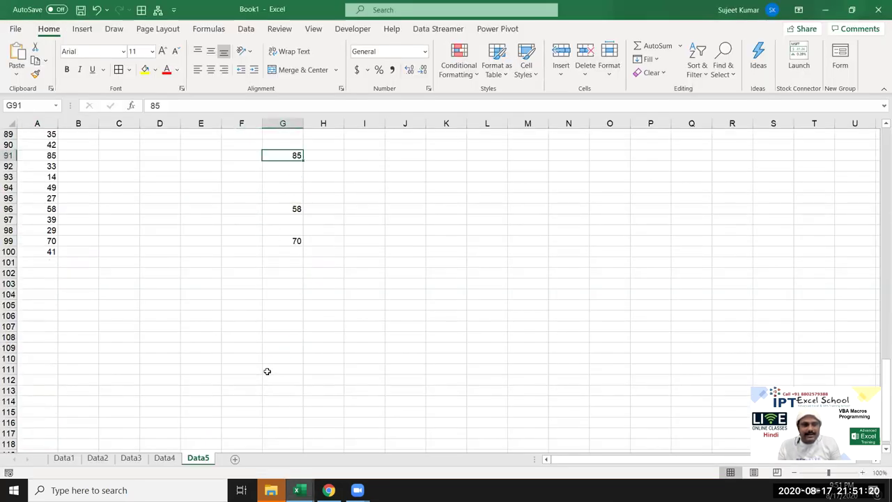
- Scroll up through the Data5 results, then review loop_4's If block and For line
scroll(267, 371, up, 5)
scroll(267, 362, up, 3)
scroll(267, 357, up, 9)
scroll(267, 357, up, 5)
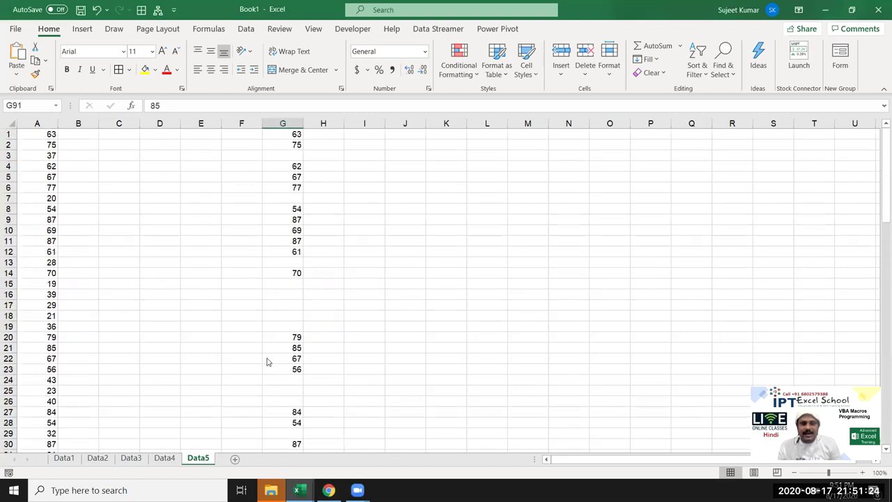
key(alt+F11)
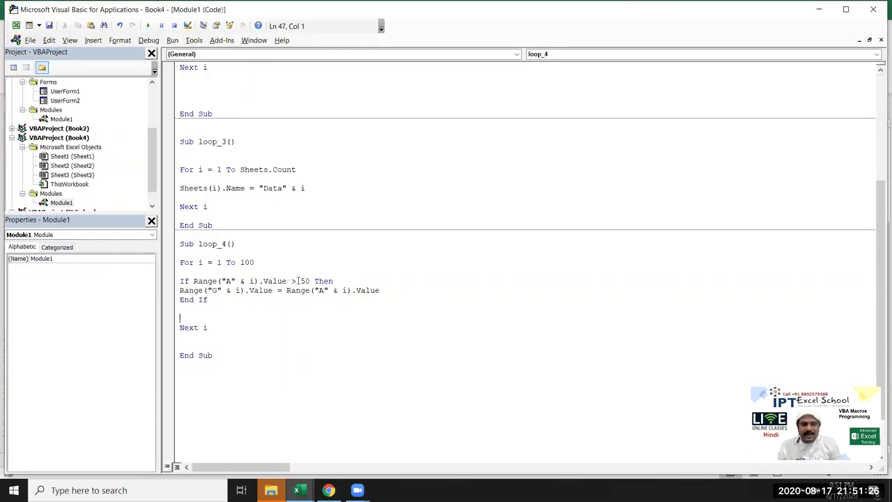
double_click(238, 290)
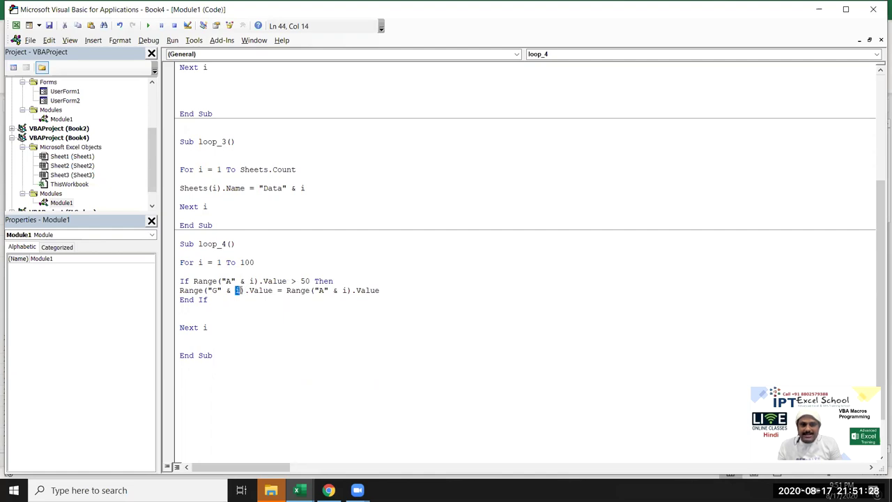
drag(179, 281, 198, 300)
click(199, 263)
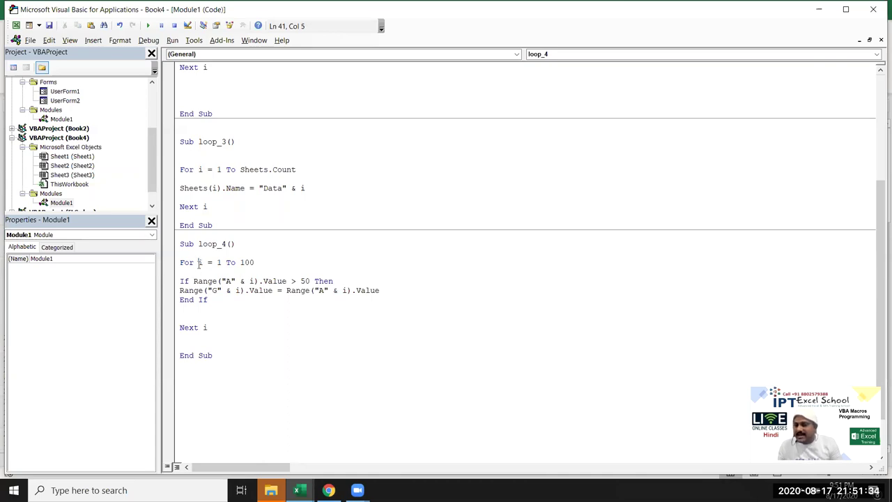
- Delete all values from column G on Data5 and return to the code editor
key(alt+F11)
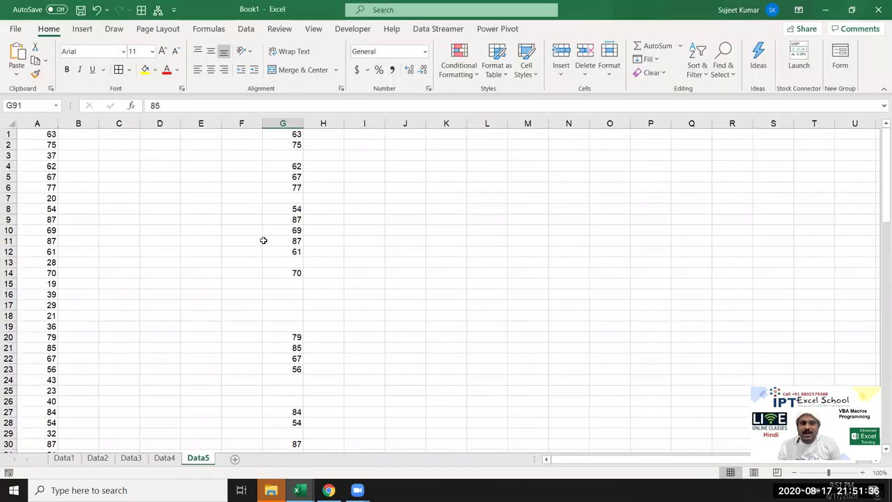
click(271, 124)
key(Delete)
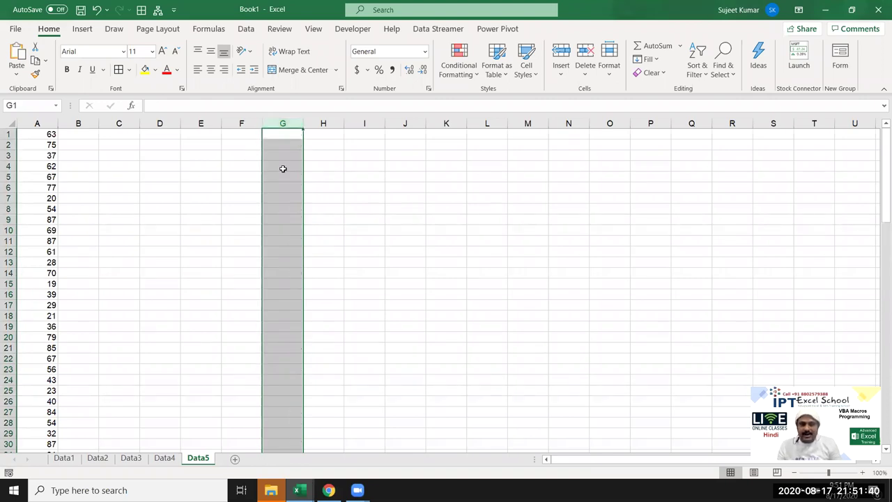
key(alt+F11)
- Declare Dim r As Long under the Sub loop_4 header
click(174, 291)
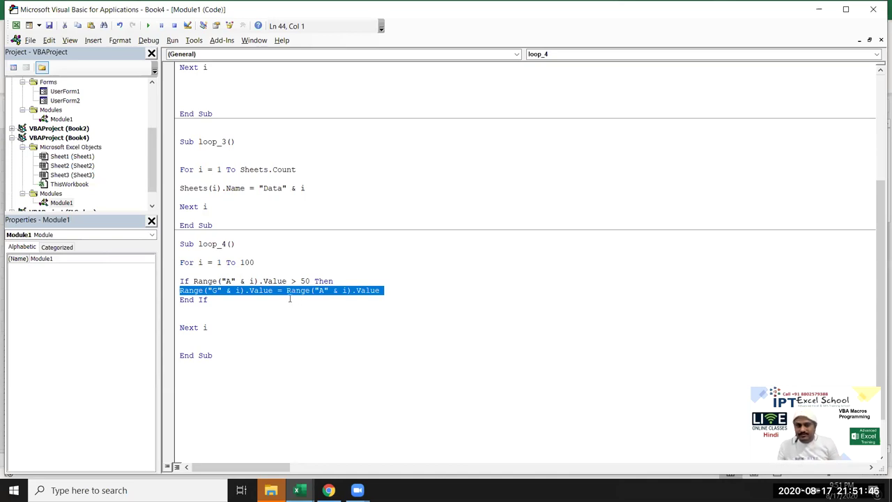
click(264, 268)
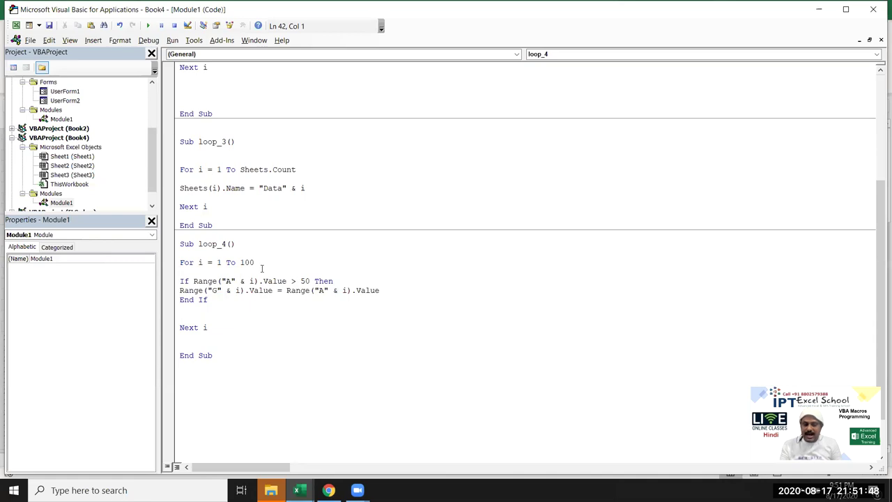
key(Up)
key(Up)
key(Return)
key(Up)
text(dim r as )
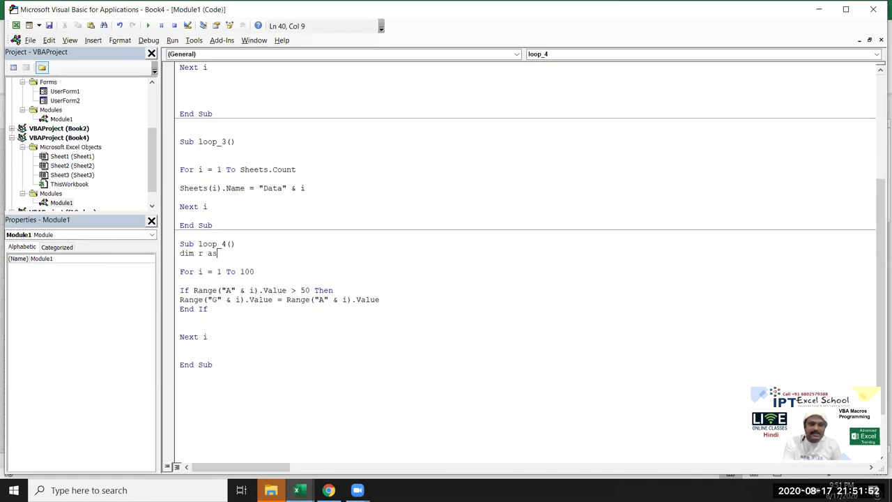
text(long)
key(Return)
- Insert the counter line r = r + 1 above the column G assignment
key(Down)
key(ctrl+Right)
key(ctrl+Right)
key(ctrl+Right)
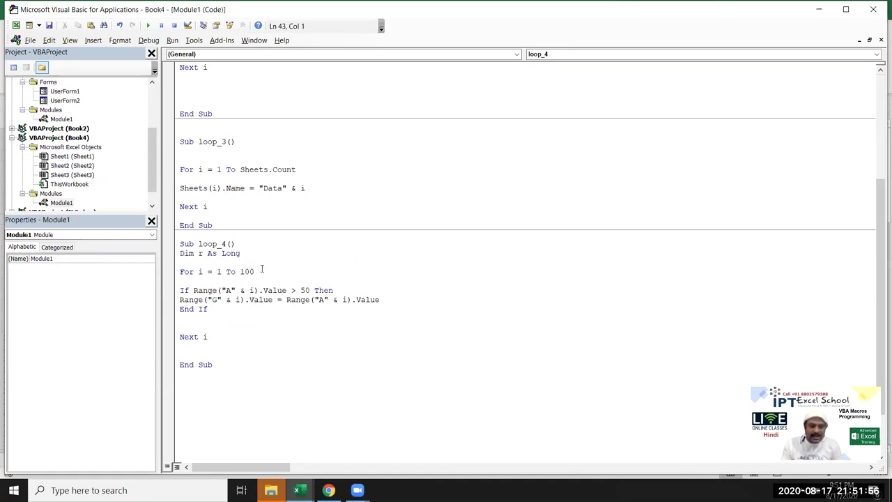
key(Left)
key(Left)
key(Left)
key(Left)
key(Home)
key(Return)
key(Up)
text(r=r+)
click(278, 328)
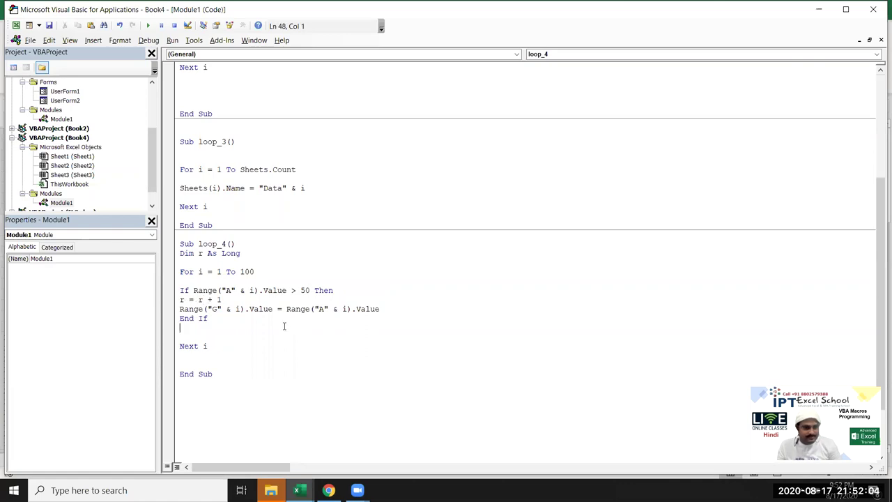
drag(222, 300, 190, 301)
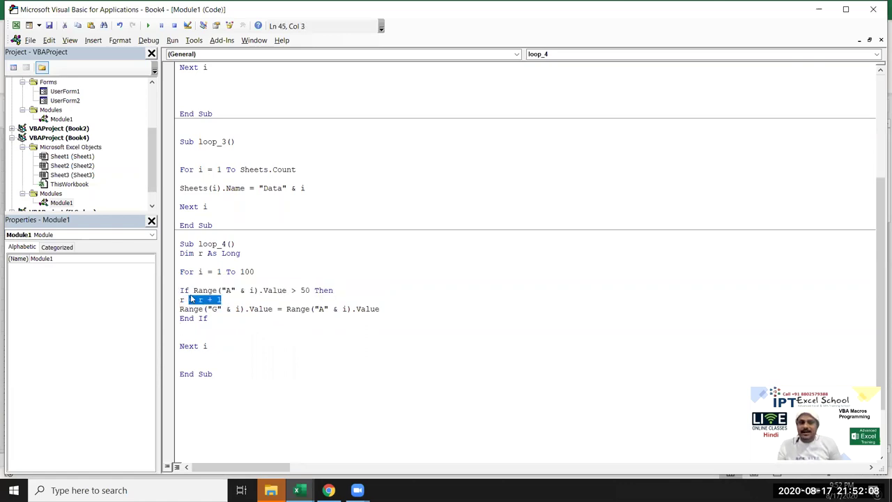
drag(189, 292, 269, 291)
click(254, 301)
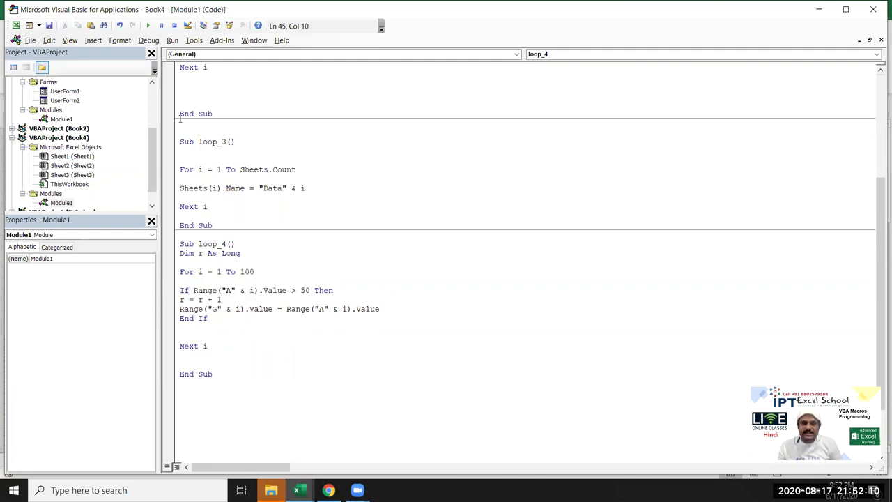
- Change the column G row index from i to r, keeping Range("A" & i) intact
click(345, 309)
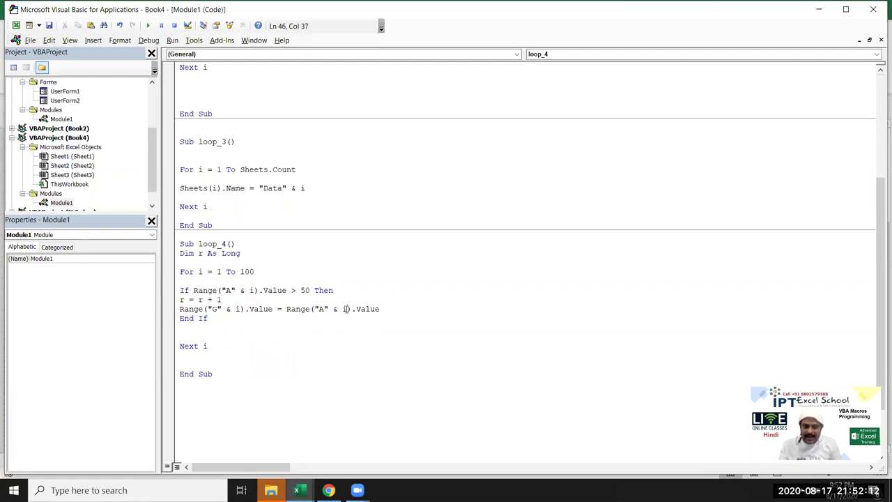
text(r)
click(307, 327)
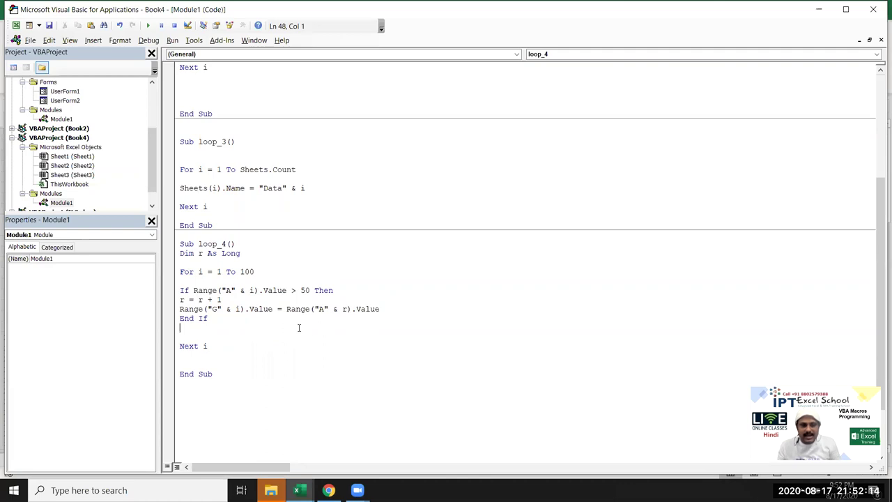
key(ctrl+z)
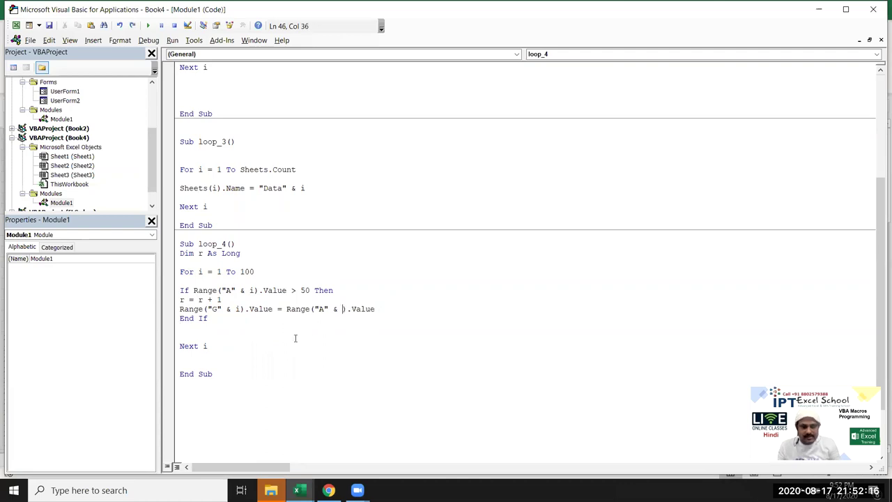
double_click(239, 309)
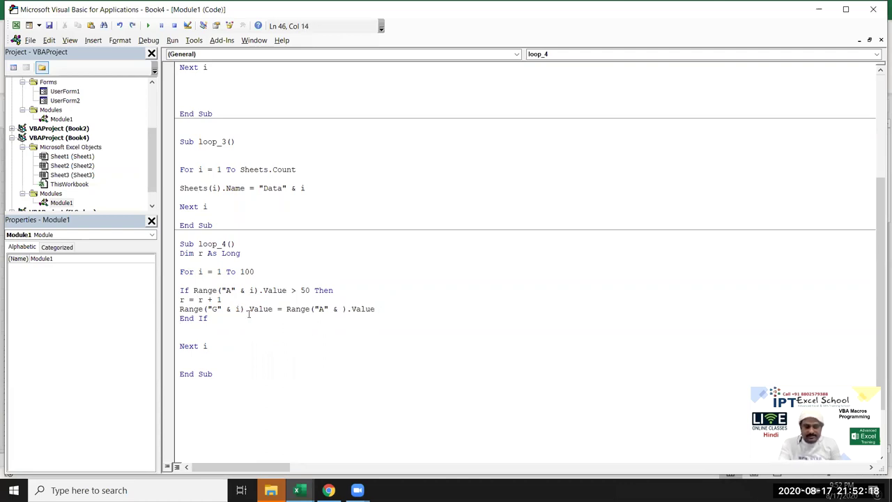
text(r)
click(245, 332)
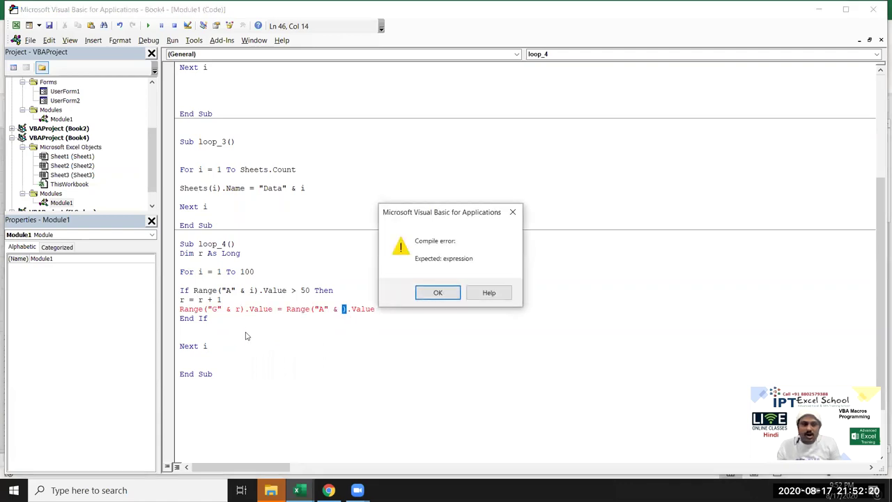
click(416, 296)
click(342, 310)
text(i)
click(311, 343)
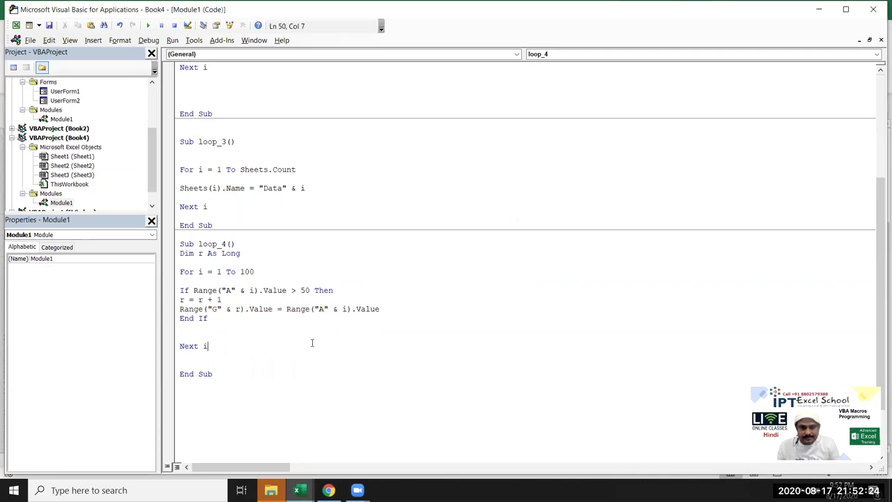
- Run loop_4 and switch to the workbook to check the results
click(228, 311)
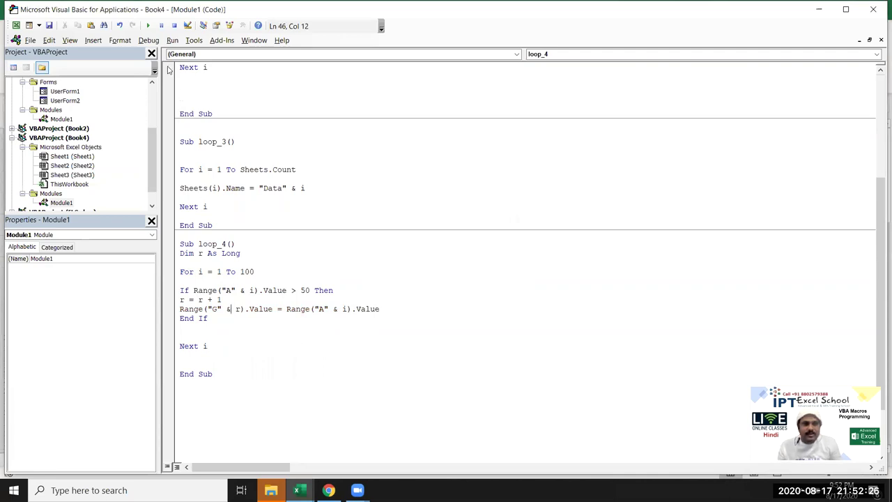
key(F5)
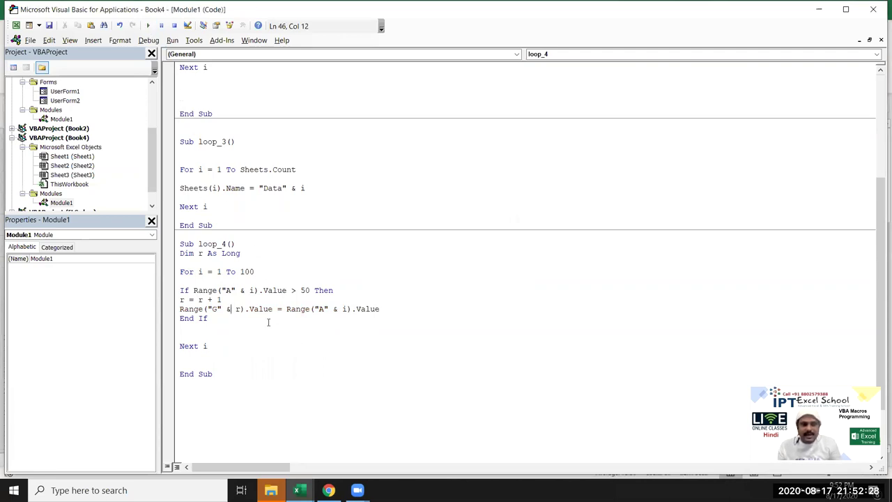
key(alt+F11)
scroll(292, 300, down, 4)
scroll(312, 352, down, 3)
scroll(312, 355, down, 5)
scroll(314, 362, up, 8)
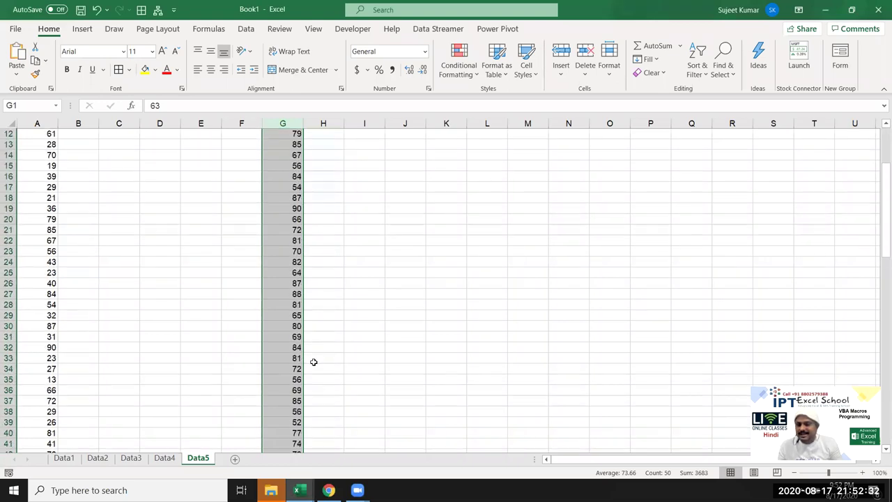
scroll(314, 361, up, 4)
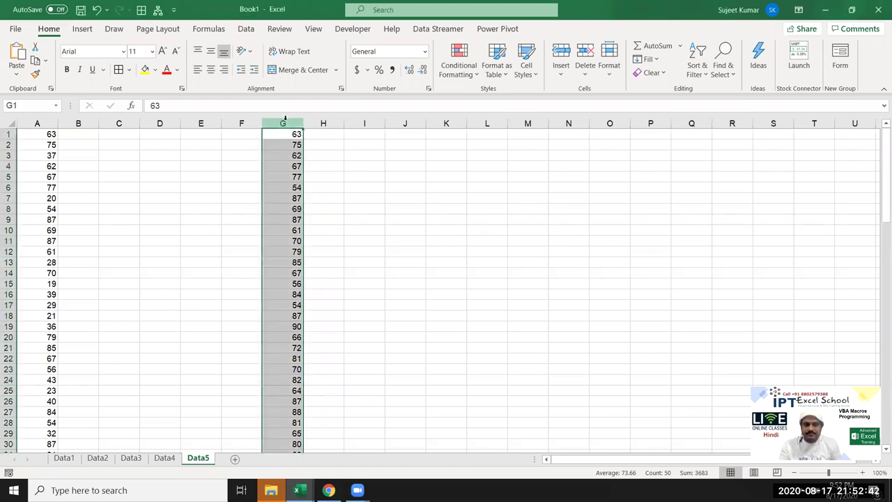
- Delete column G's copied values, check G1:G23 in Book1, and bring the VBA editor forward
key(Delete)
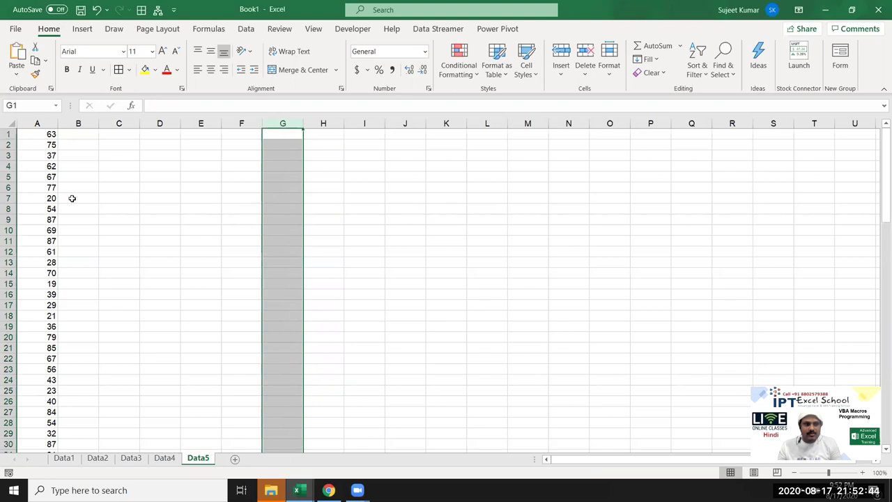
key(alt+Tab)
key(alt+Tab)
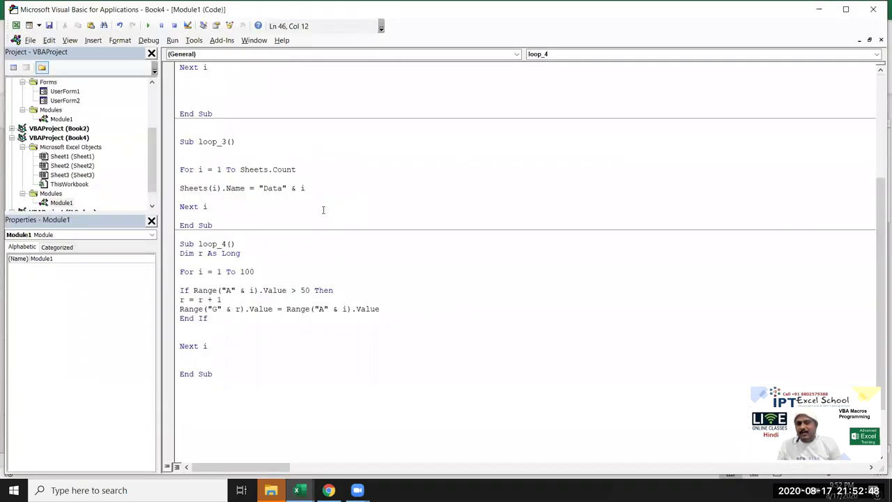
key(alt+Tab)
key(alt+Tab)
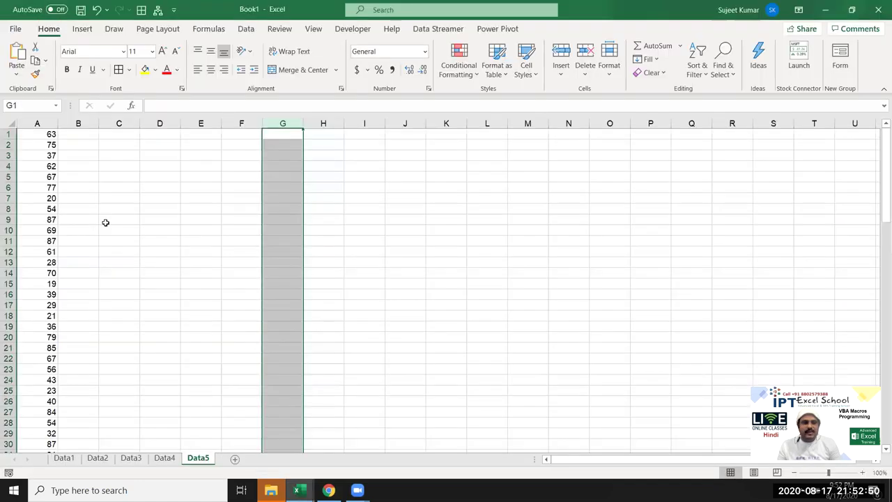
click(41, 159)
drag(277, 134, 277, 374)
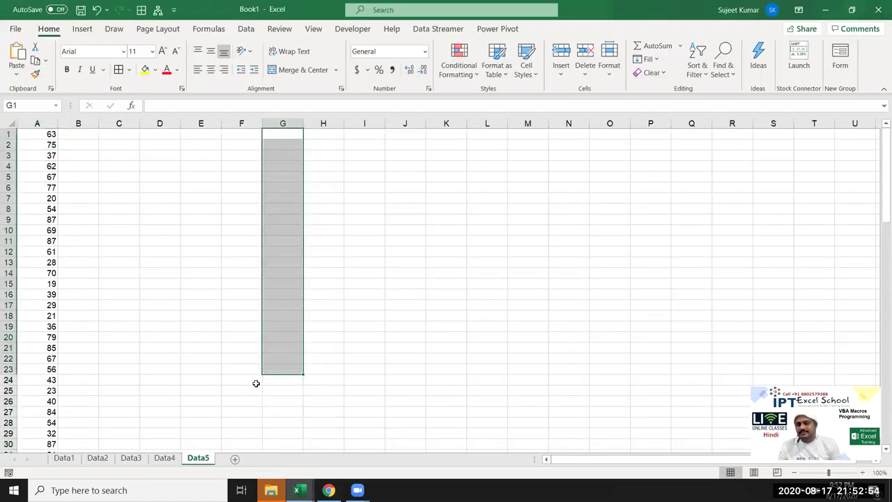
click(296, 490)
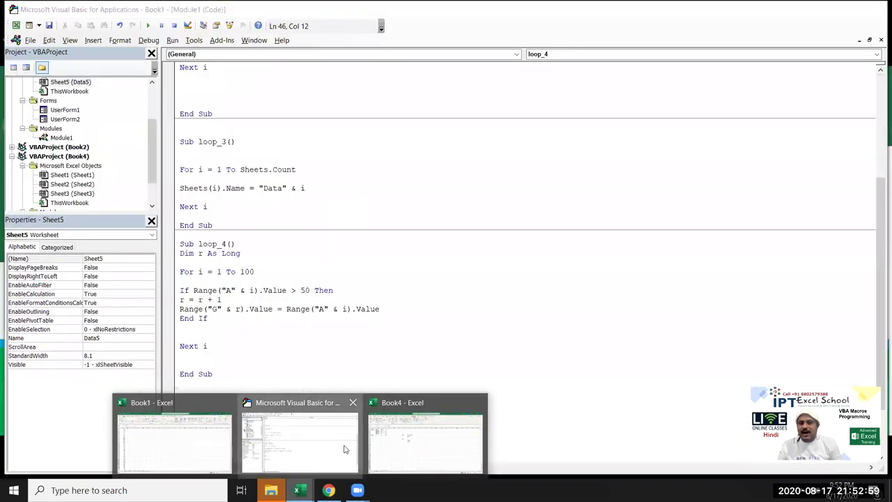
click(336, 439)
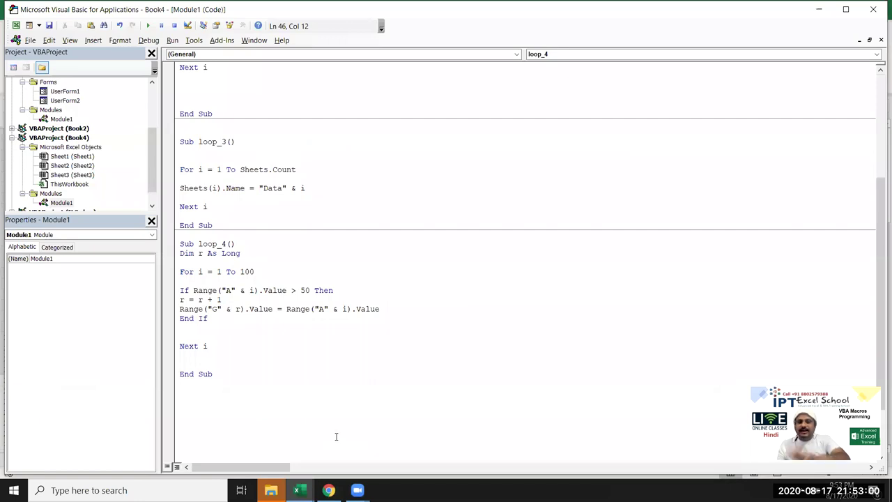
- Copy the whole loop_4 procedure and paste a duplicate below its End Sub
scroll(315, 428, down, 3)
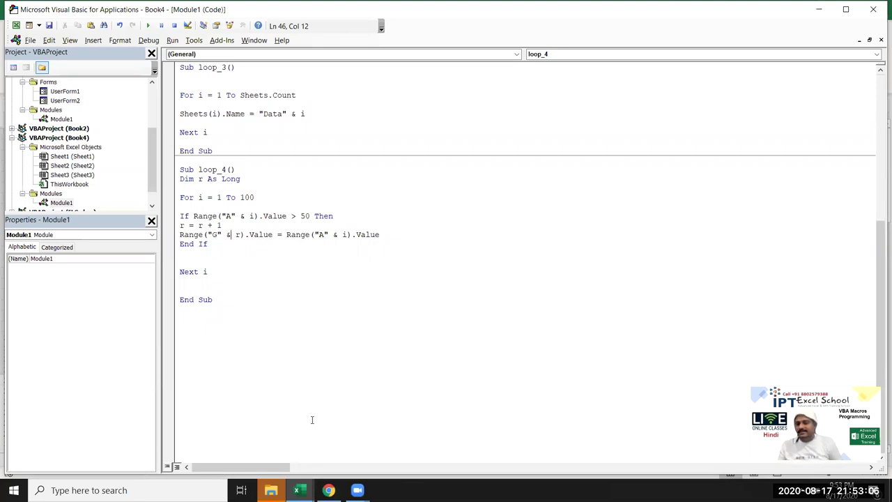
mouse_move(241, 307)
mouse_down()
mouse_move(179, 234)
mouse_move(180, 169)
mouse_up()
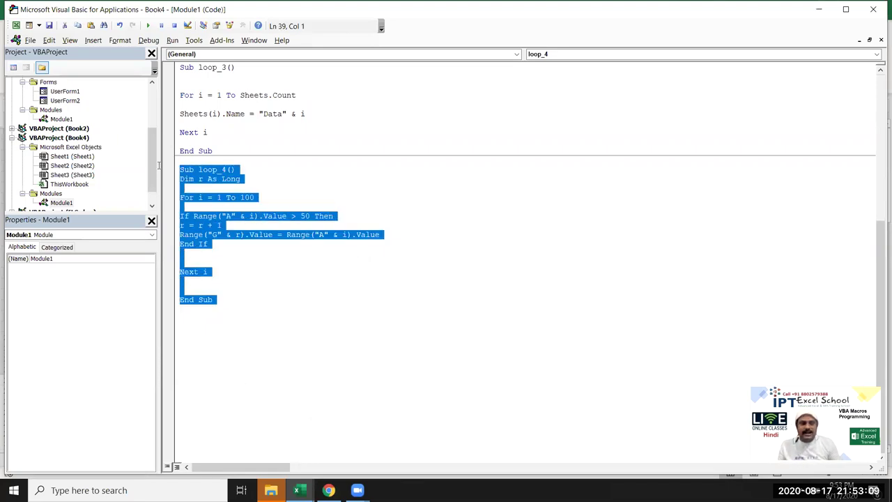
key(ctrl+c)
click(190, 314)
key(ctrl+v)
scroll(226, 333, down, 2)
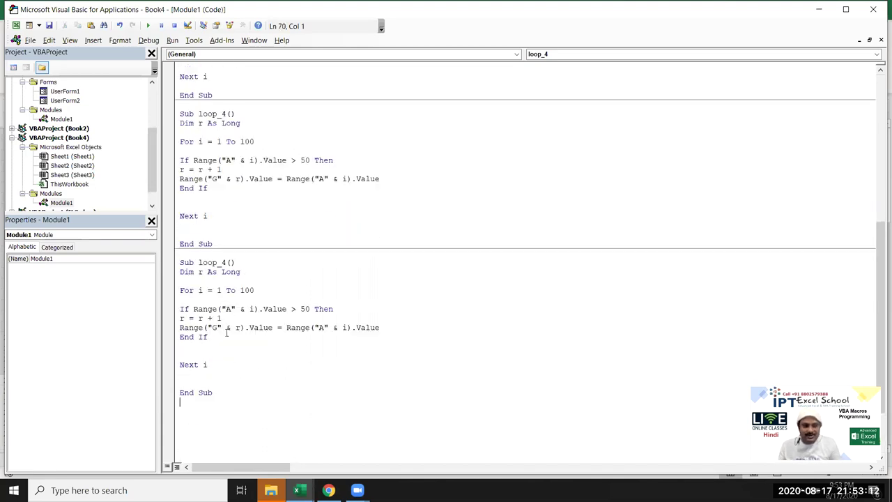
click(175, 319)
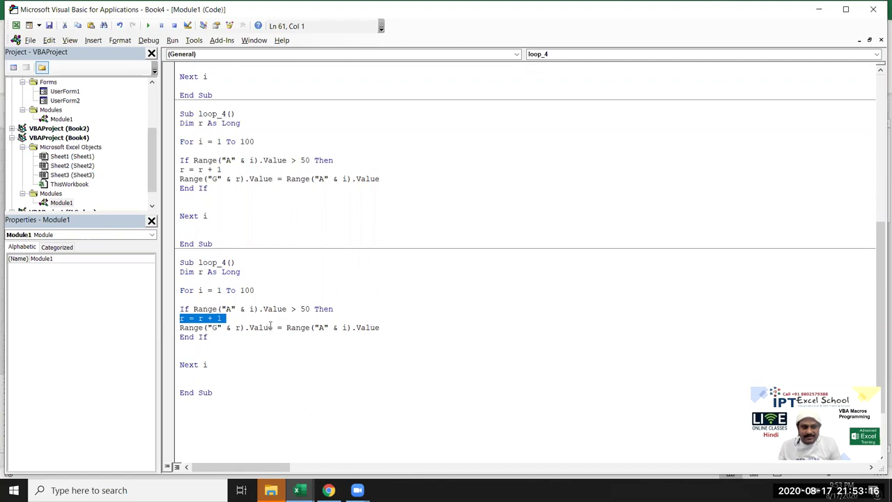
- Replace the counter and copy lines with a new line starting Range("G65000")
drag(394, 326, 173, 324)
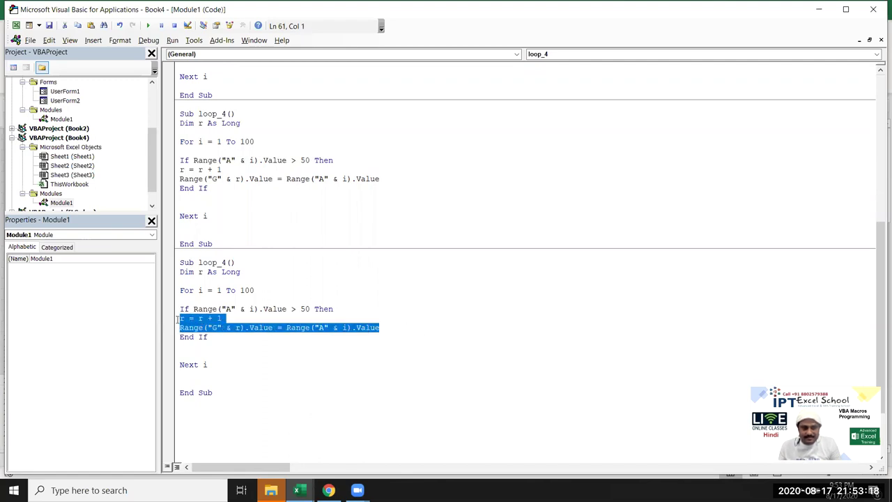
key(Delete)
key(Return)
key(Up)
text(range()
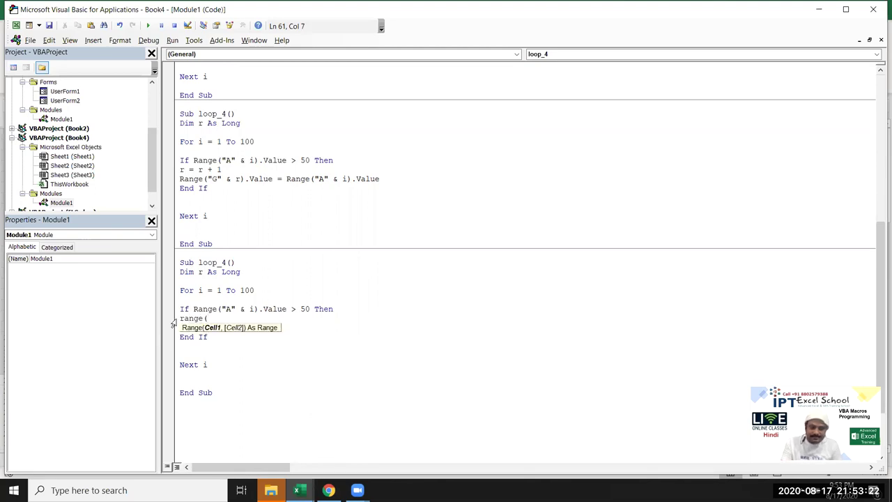
text(G)
key(Left)
text(")
key(Right)
text(650000)
key(BackSpace)
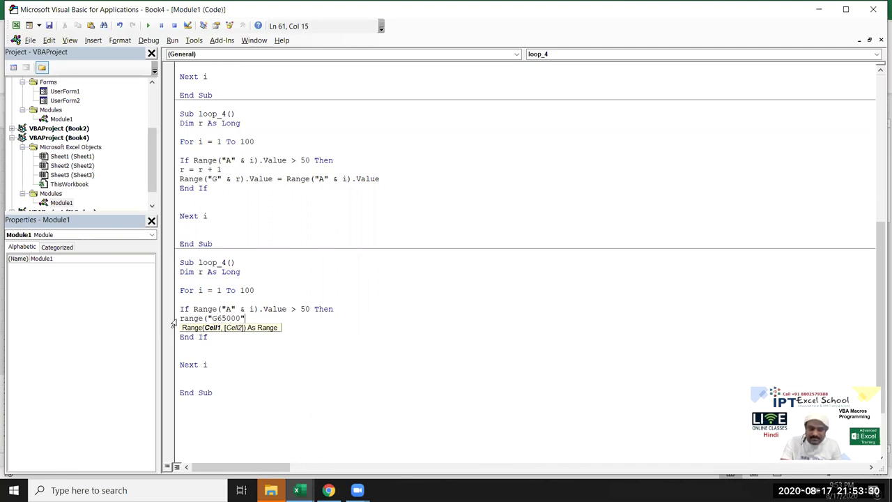
- Complete the line as .End(xlUp).Offset(1, 0).Value = Range("a" & I).Value
text().end)
key(Tab)
text(()
key(Down)
key(Down)
key(Down)
key(Tab)
text().o)
key(Tab)
text(()
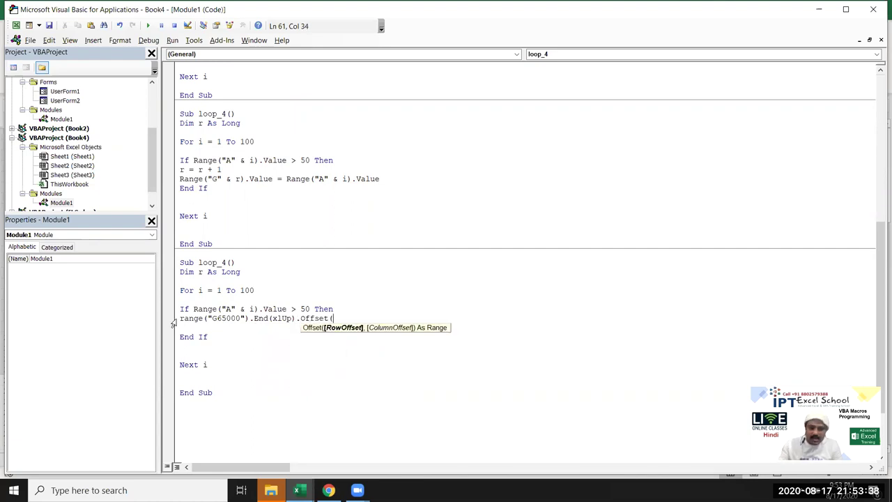
text(1,0)
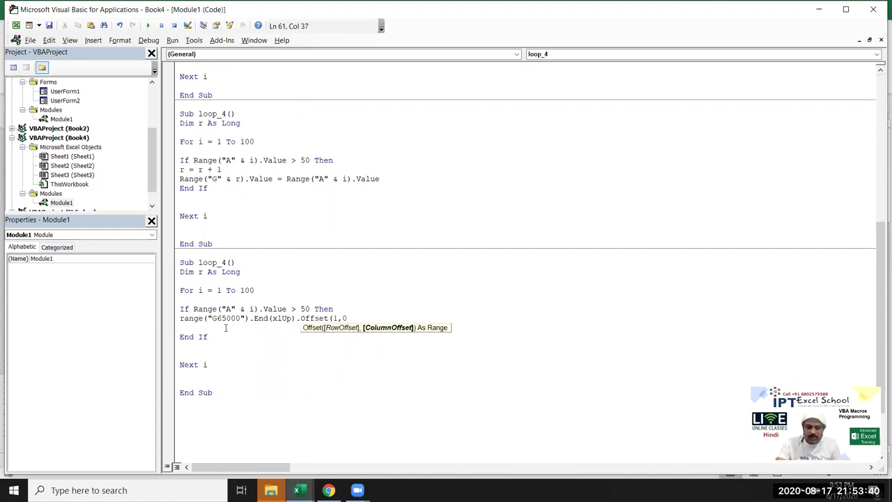
text().v)
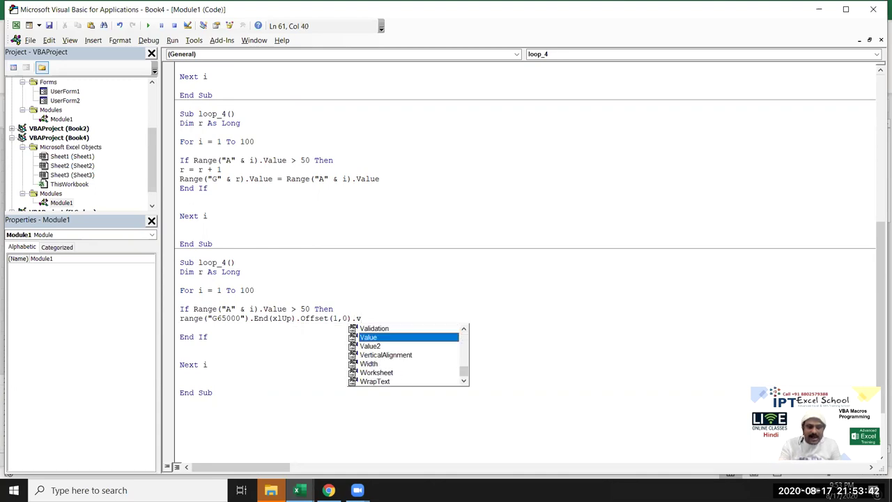
key(Tab)
text(=RANGE("" & I).va)
key(Tab)
click(228, 372)
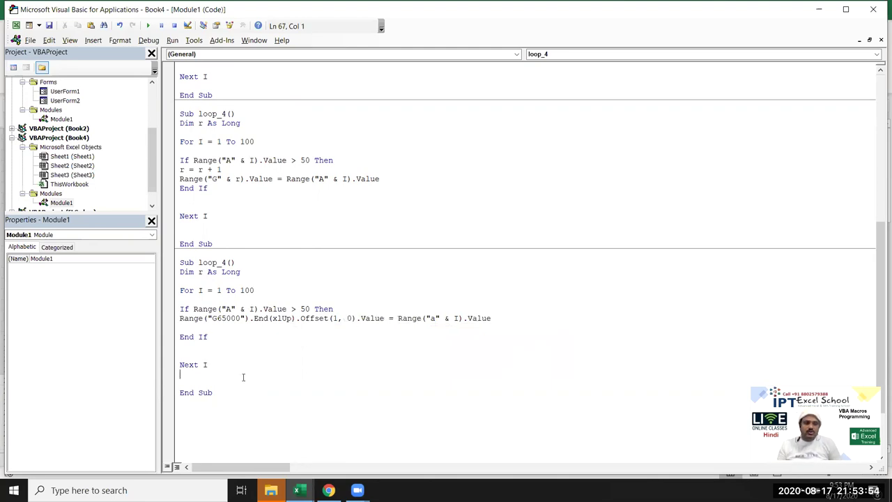
- Select the loop limit 100 and check where column A's data ends on Data5
drag(240, 290, 260, 290)
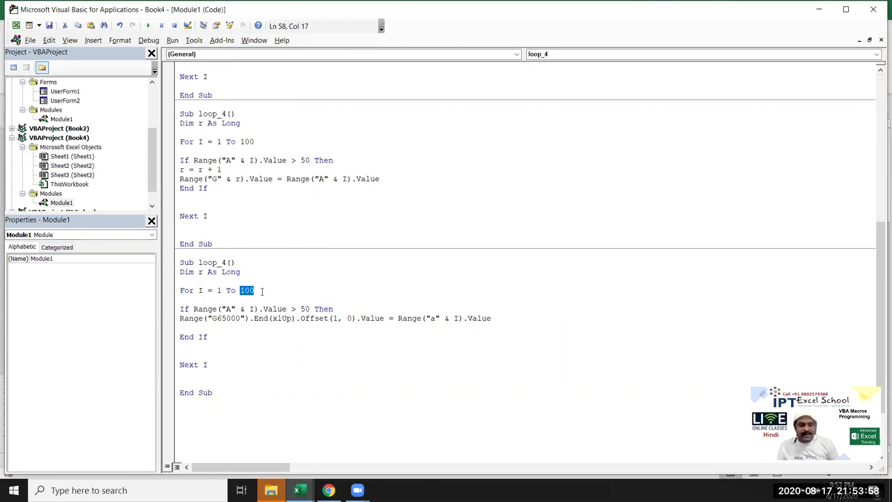
key(alt+F11)
click(76, 359)
click(50, 359)
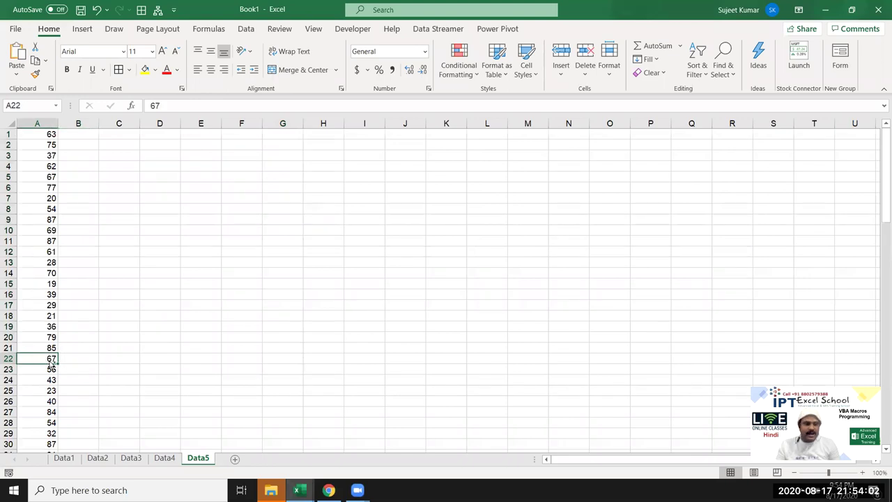
key(ctrl+Down)
key(ctrl+Up)
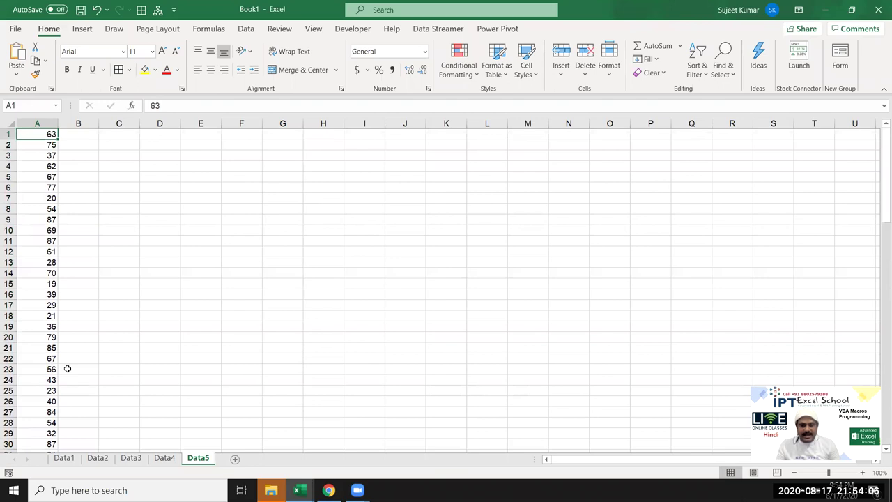
key(alt+F11)
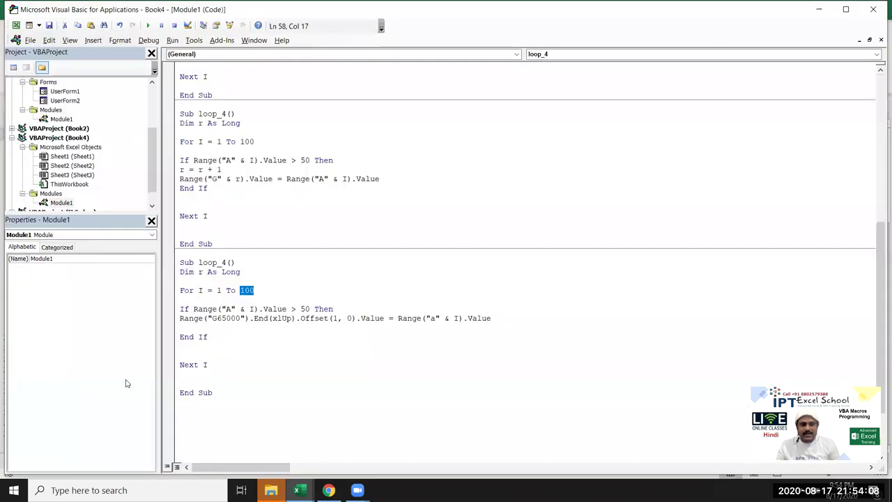
- Replace 100 with Application.WorksheetFunction.CountA(Range("A:A")), then select column A in Excel
text(APP)
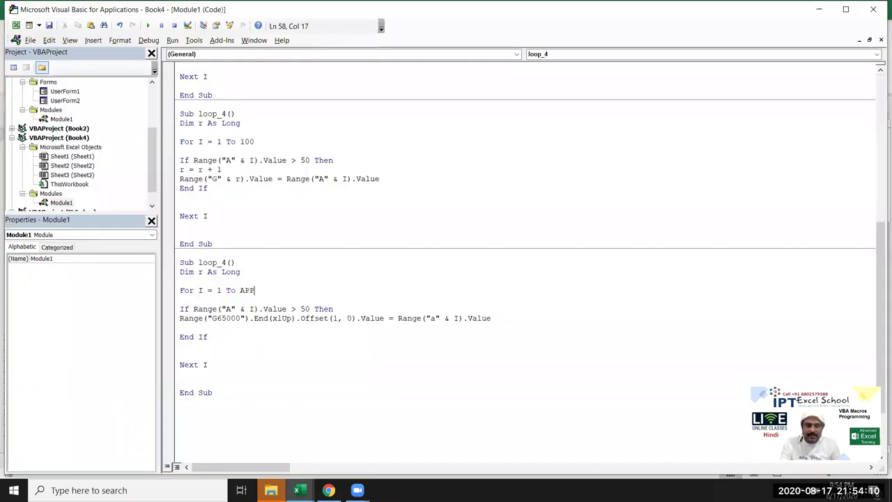
text(LICA)
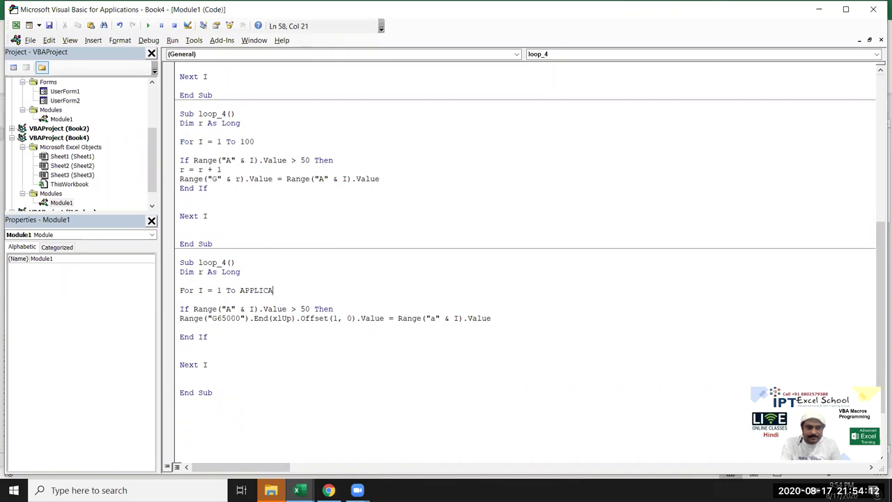
text(TION)
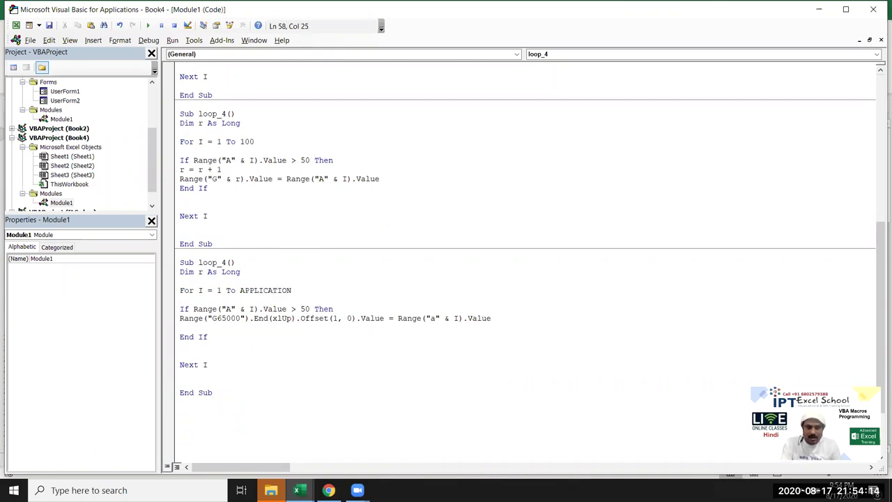
text(.wo)
key(Down)
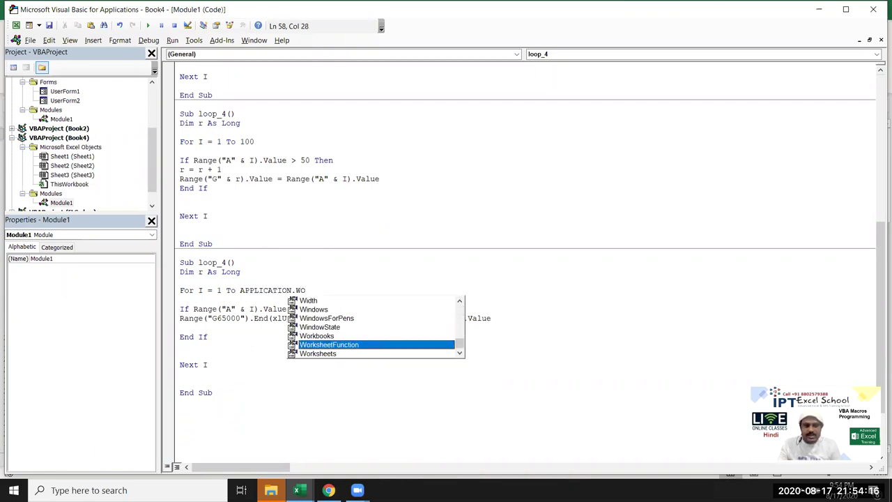
key(Tab)
text(.co)
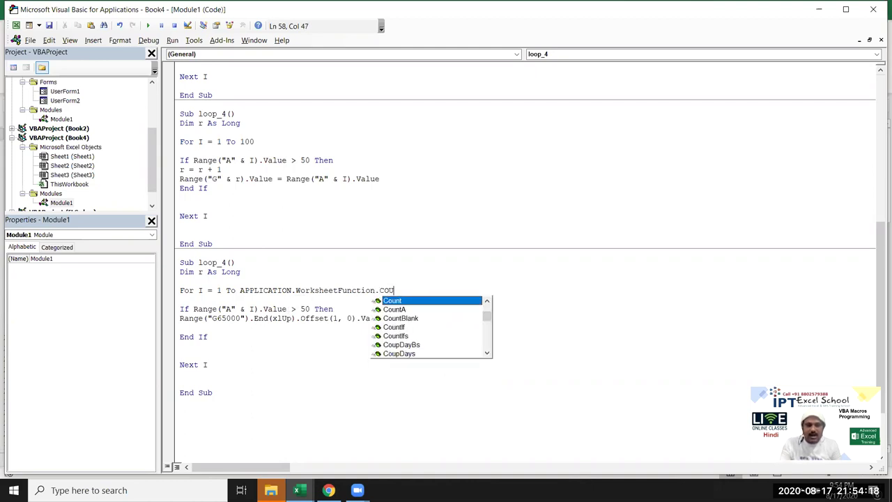
key(Down)
key(Tab)
text(R)
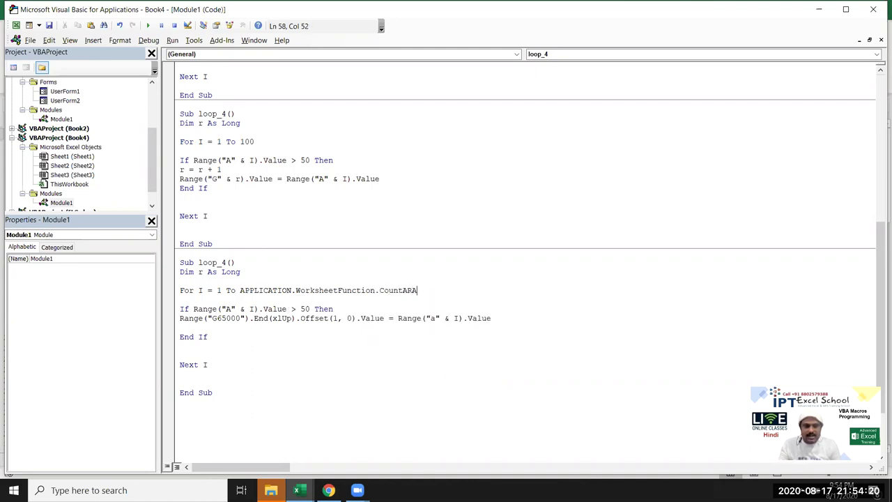
key(BackSpace)
key(BackSpace)
key(BackSpace)
text(A)
text((r)
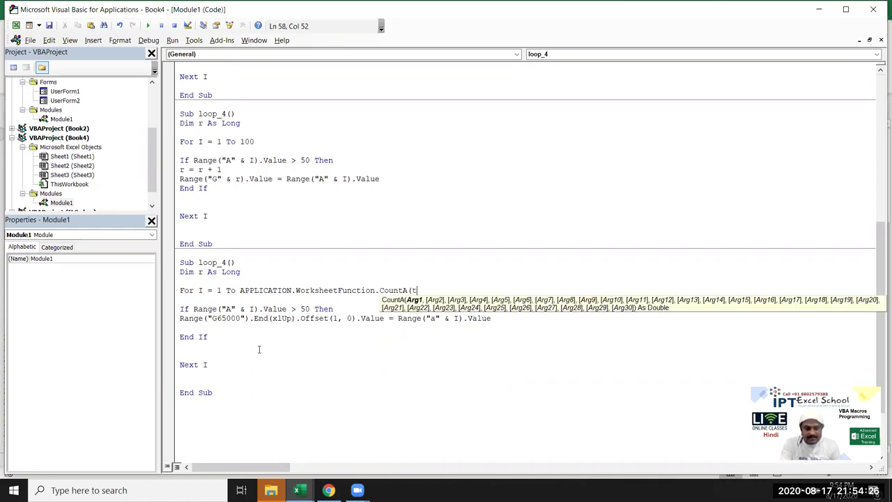
text(ange)
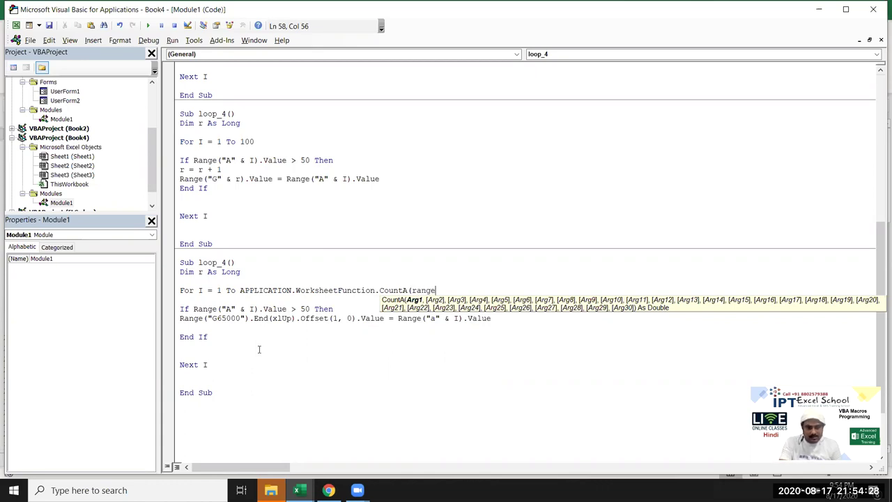
text(("A:A"))
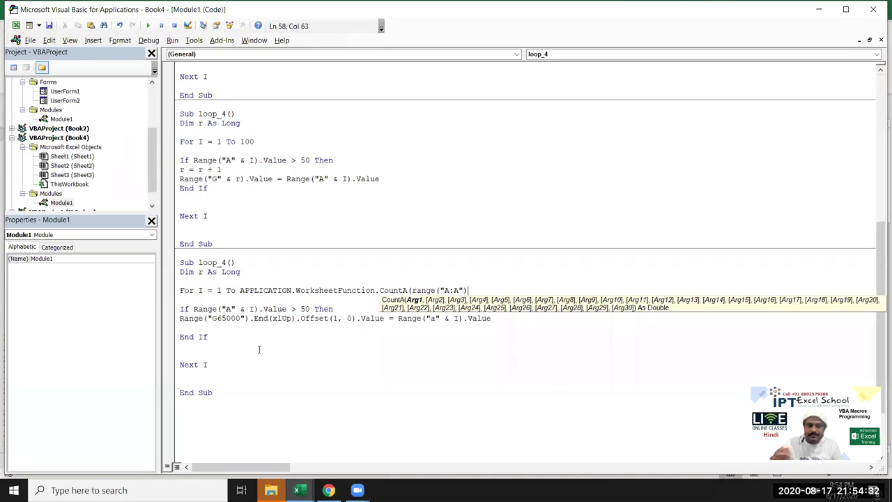
text())
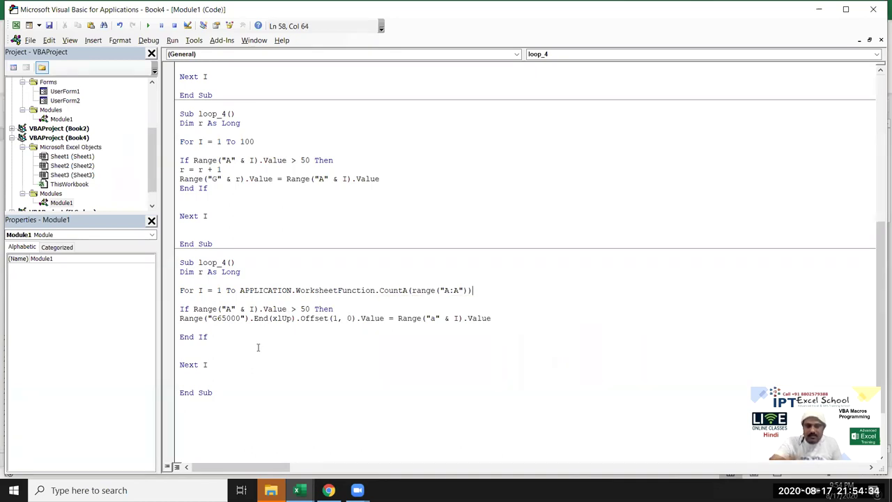
click(252, 381)
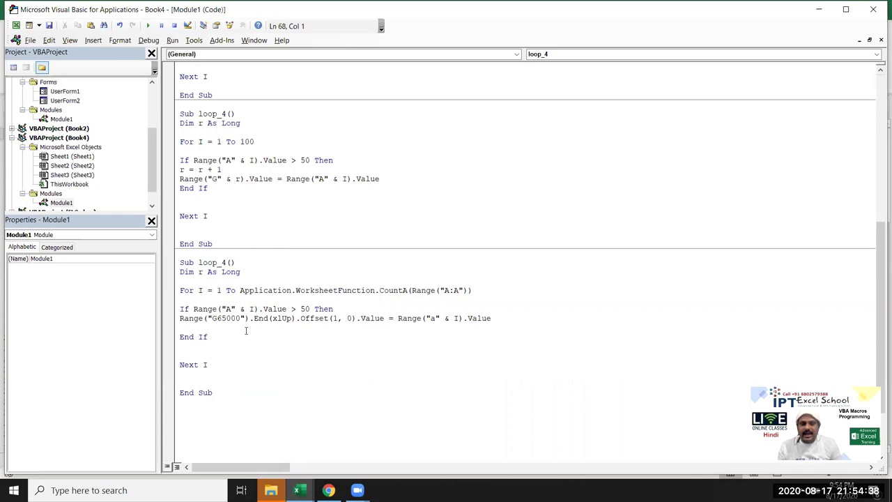
key(alt+F11)
click(35, 124)
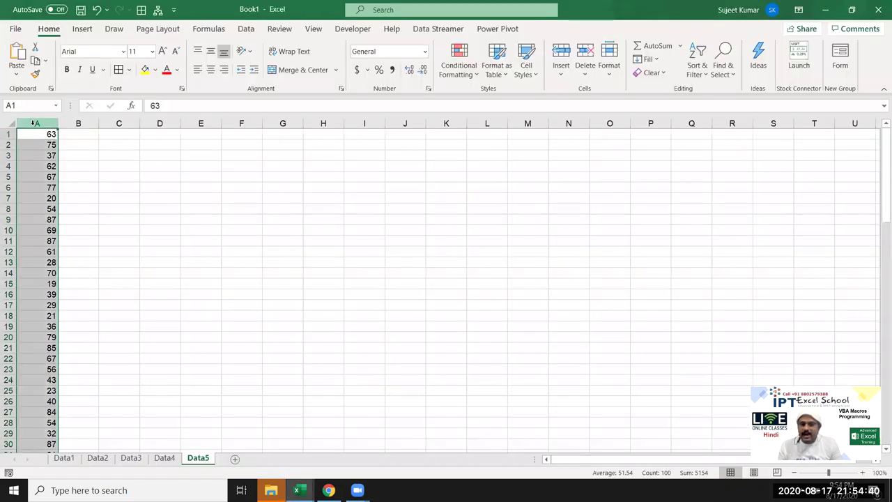
- Blank cell A13, undo to restore 28, and go back to the VBA editor
click(30, 264)
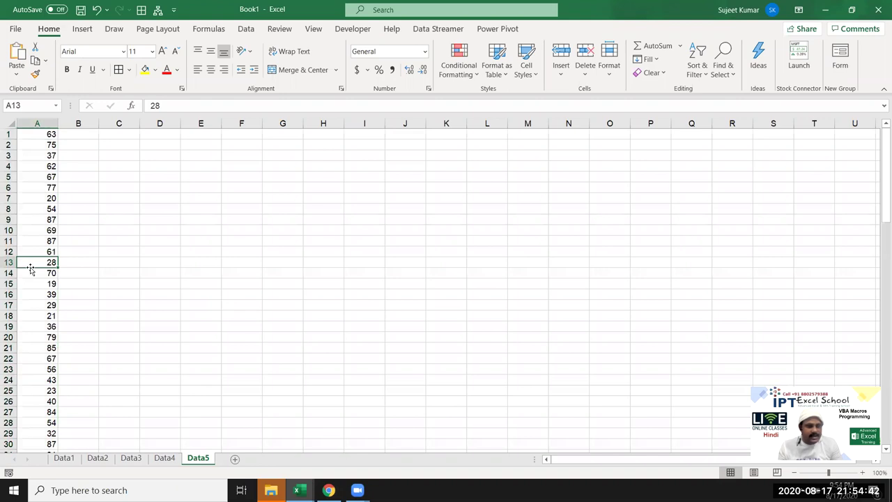
key(Delete)
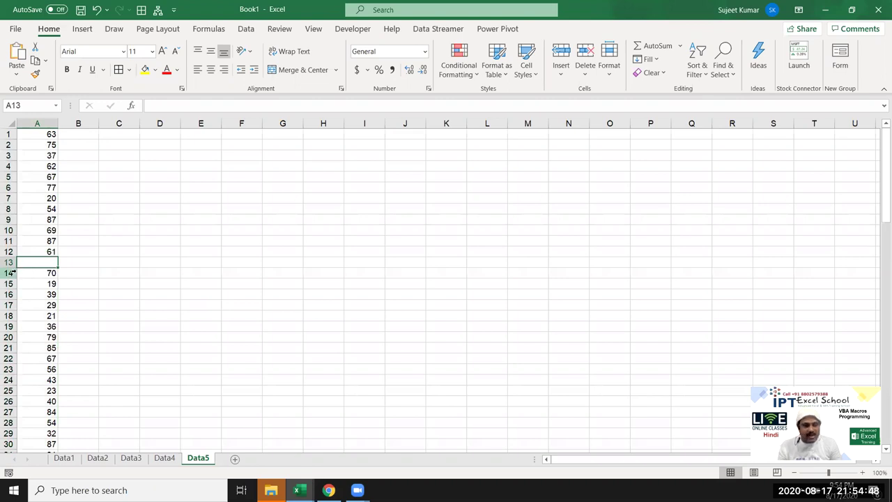
key(ctrl+z)
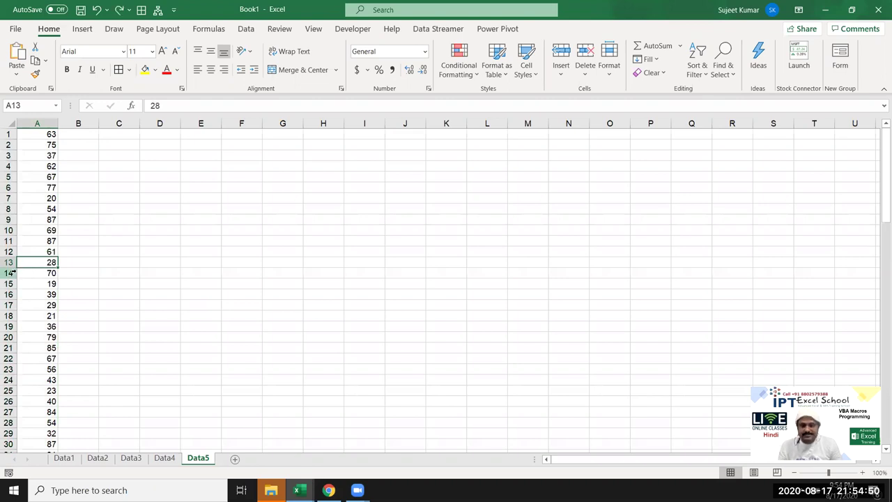
key(alt+F11)
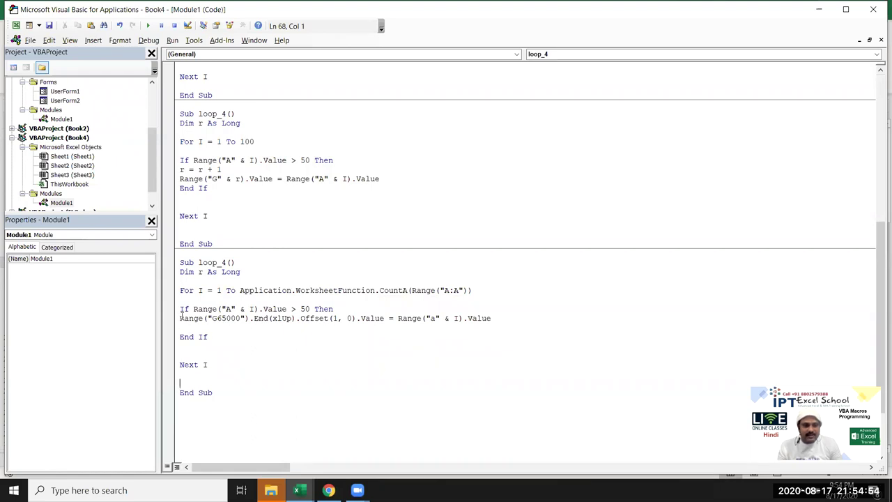
- Replace the For line's CountA limit with a copy of Range("G65000").End(xlUp)
mouse_move(180, 318)
mouse_down()
mouse_move(491, 319)
mouse_move(298, 321)
mouse_up()
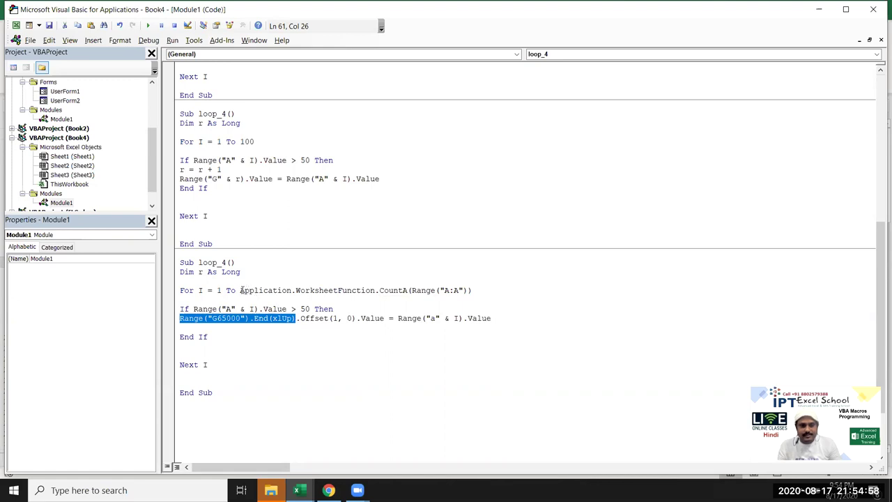
drag(242, 290, 501, 290)
text(Range("G65000").End(xlUp))
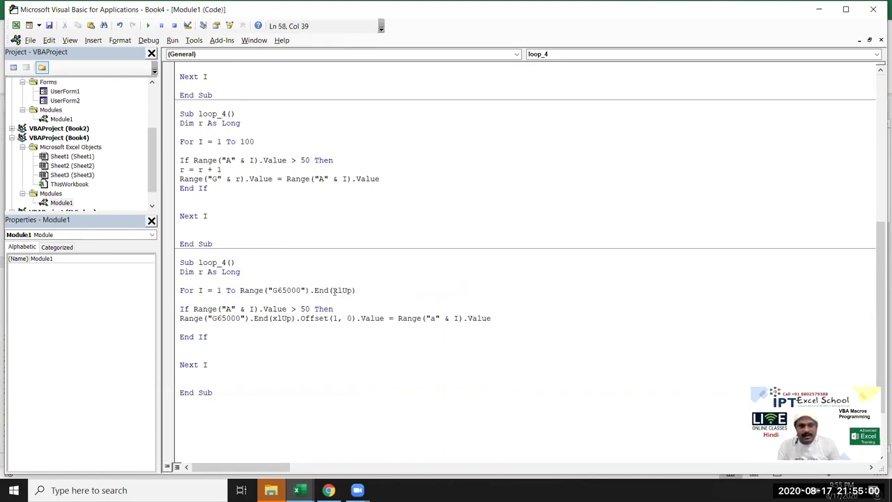
- Edit the pasted limit to read Range("A65000").End(xlUp).Row
click(277, 290)
key(BackSpace)
text(A)
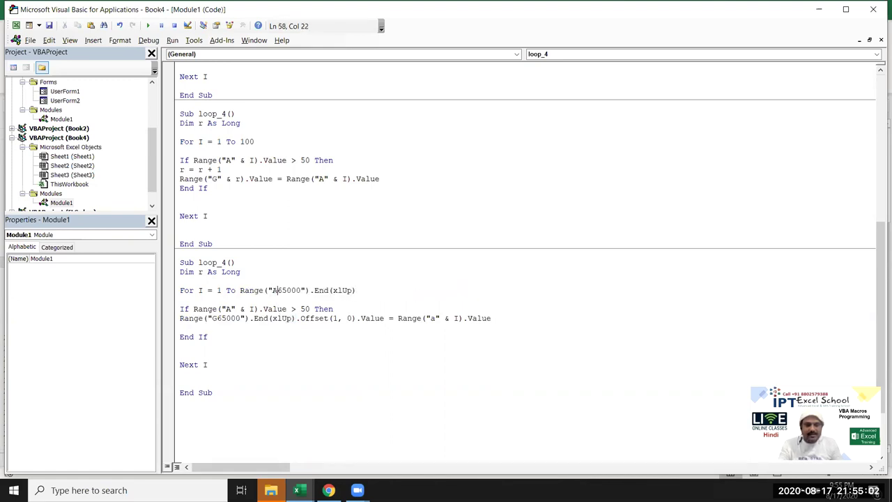
click(361, 290)
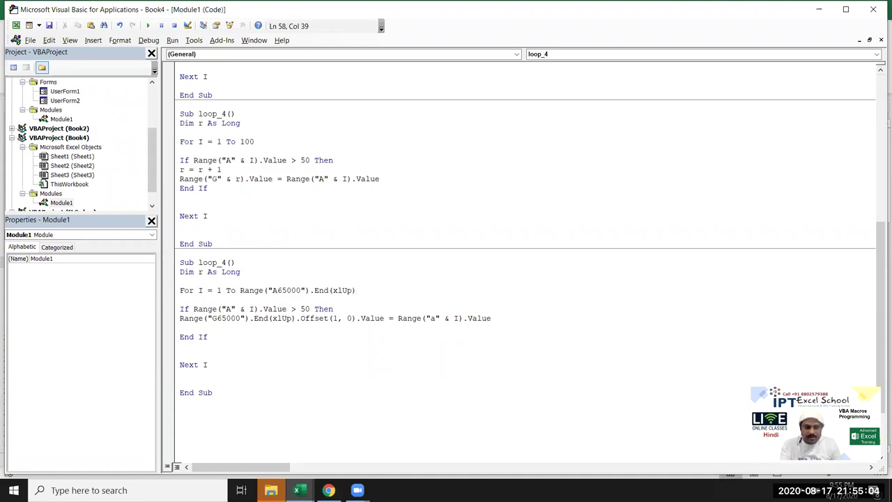
text(.row)
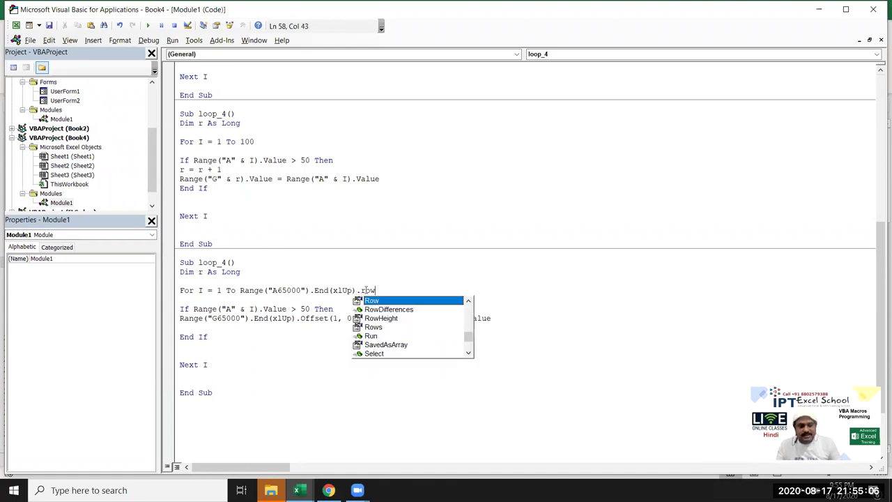
key(Escape)
click(358, 331)
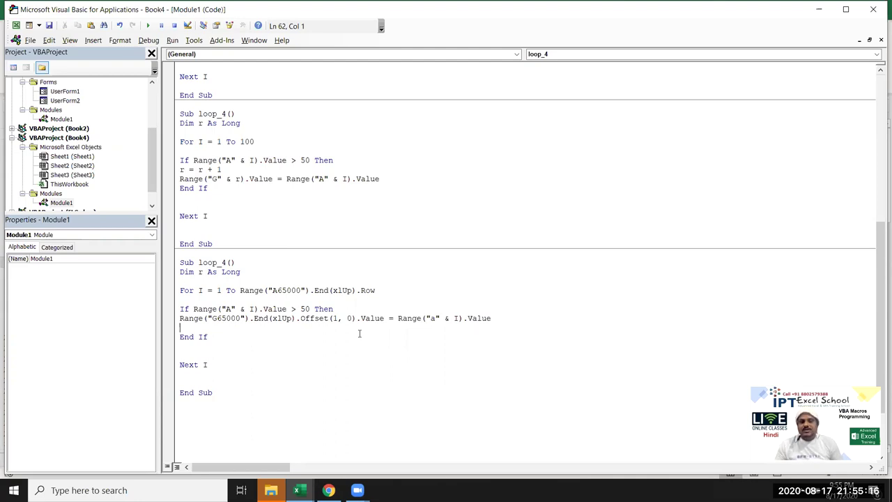
click(336, 376)
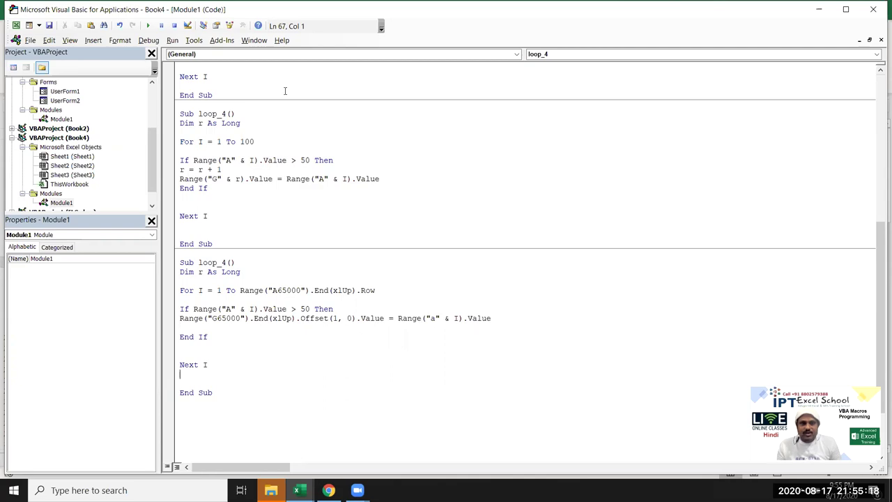